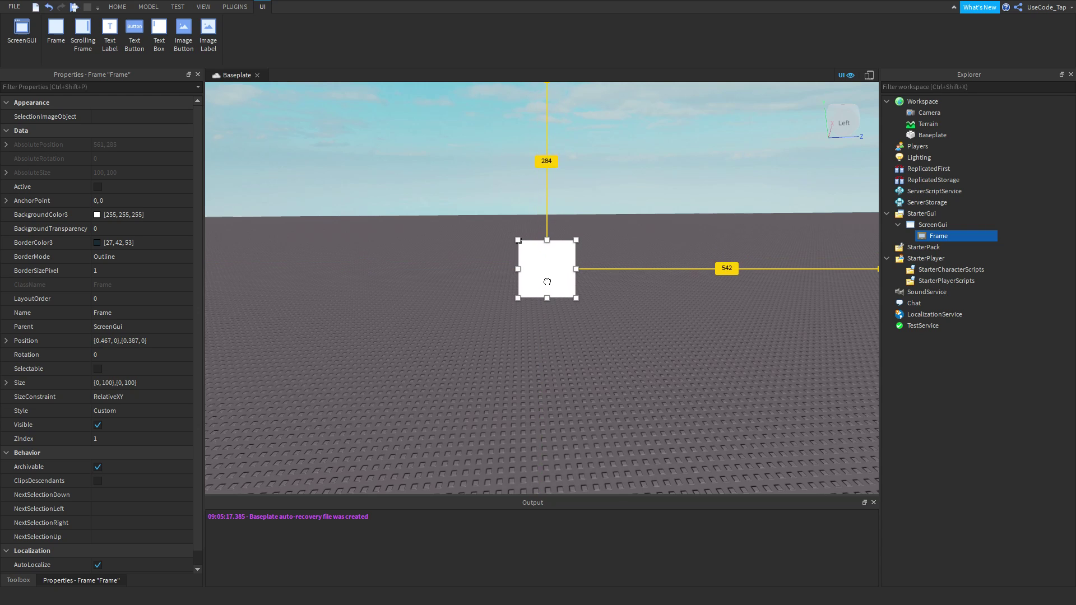
Delete the Frame from the ScreenGui and insert an ImageLabel into the ScreenGui instead.
mouse_move(922, 226)
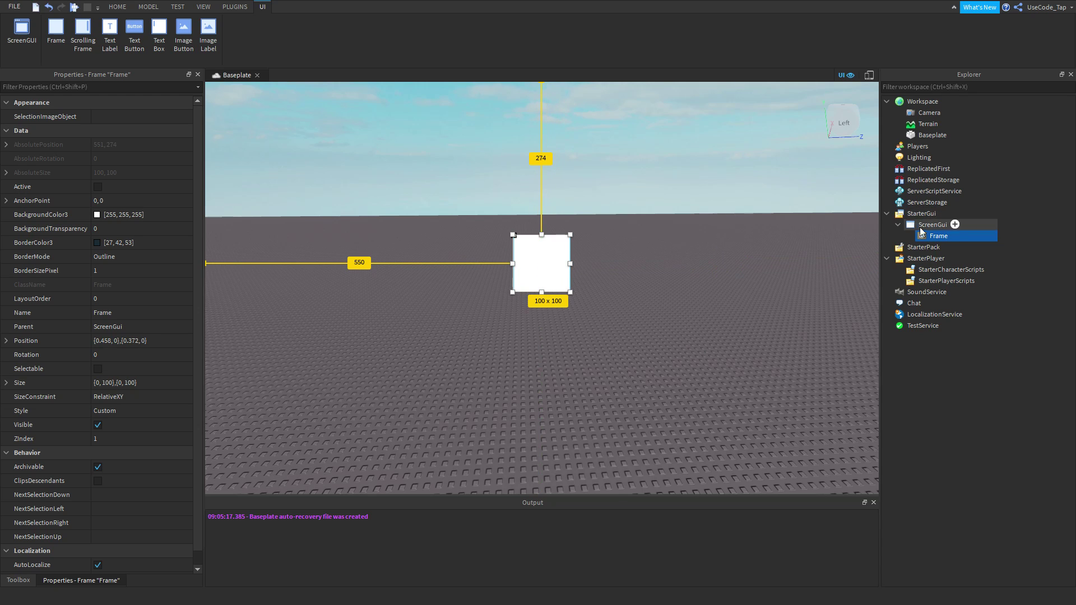
key(Delete)
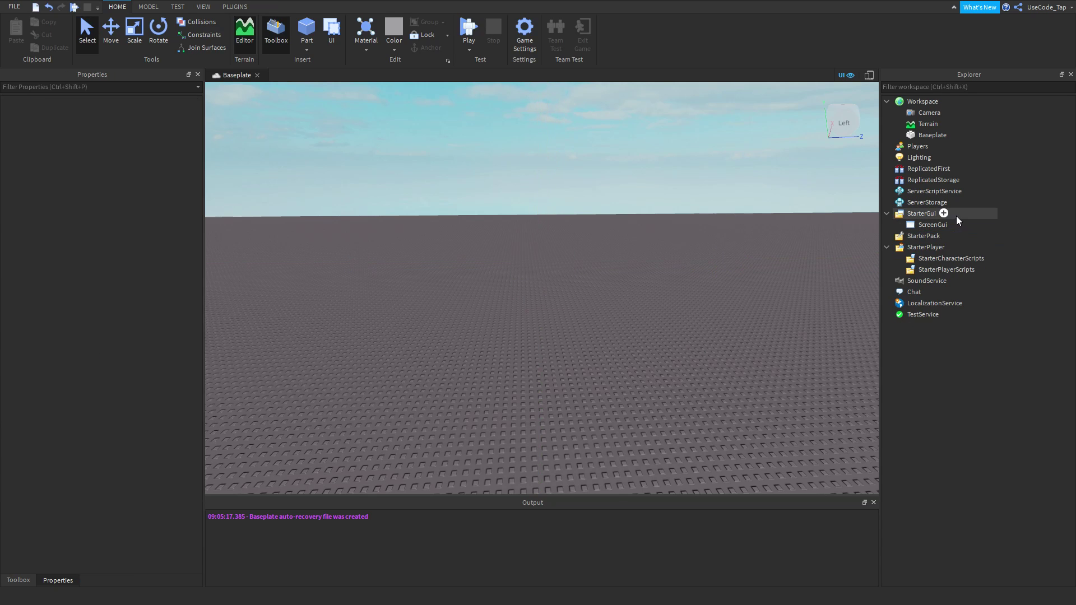
click(956, 226)
text(imagela)
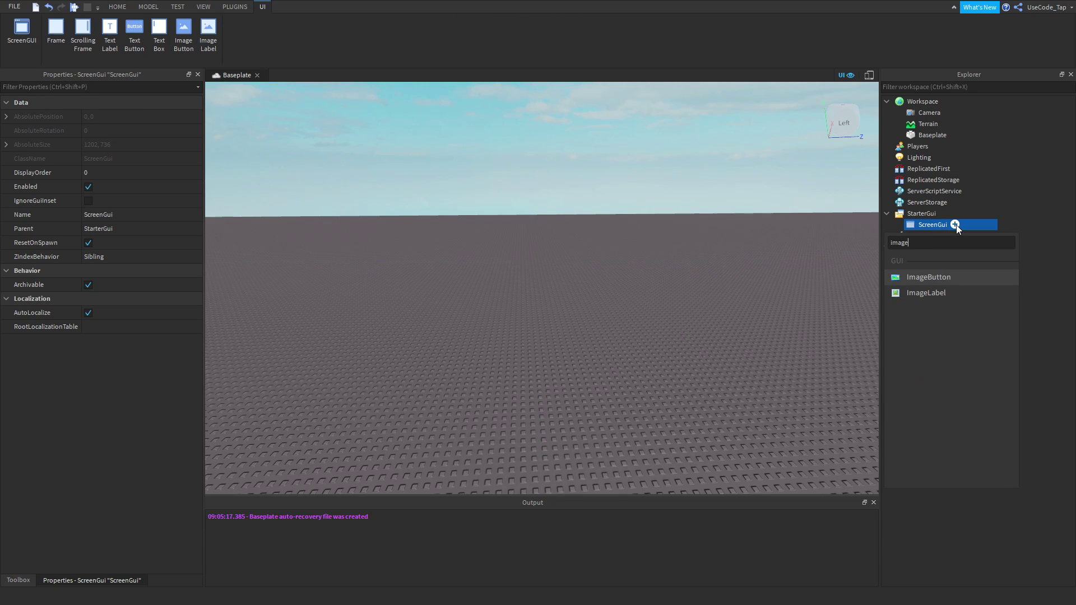
key(Return)
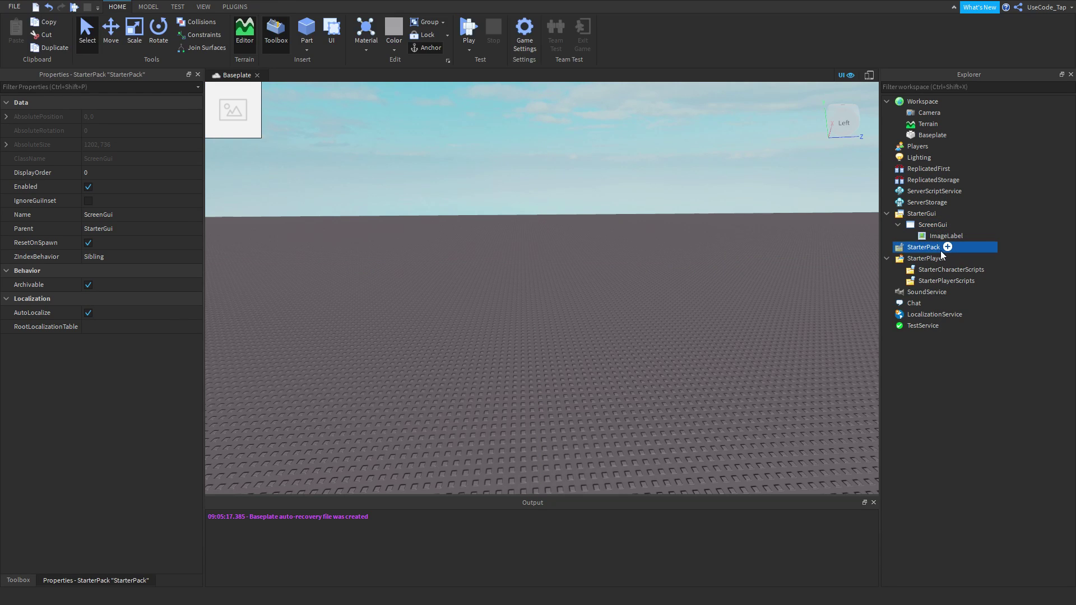
Move the ImageLabel away from the viewport corner to about 475, 246, near the middle.
drag(242, 117, 597, 334)
key(ctrl+z)
Try enlarging the ImageLabel to about 258 x 227 and nudging it upward, undoing both changes.
drag(527, 276, 616, 346)
drag(554, 299, 553, 288)
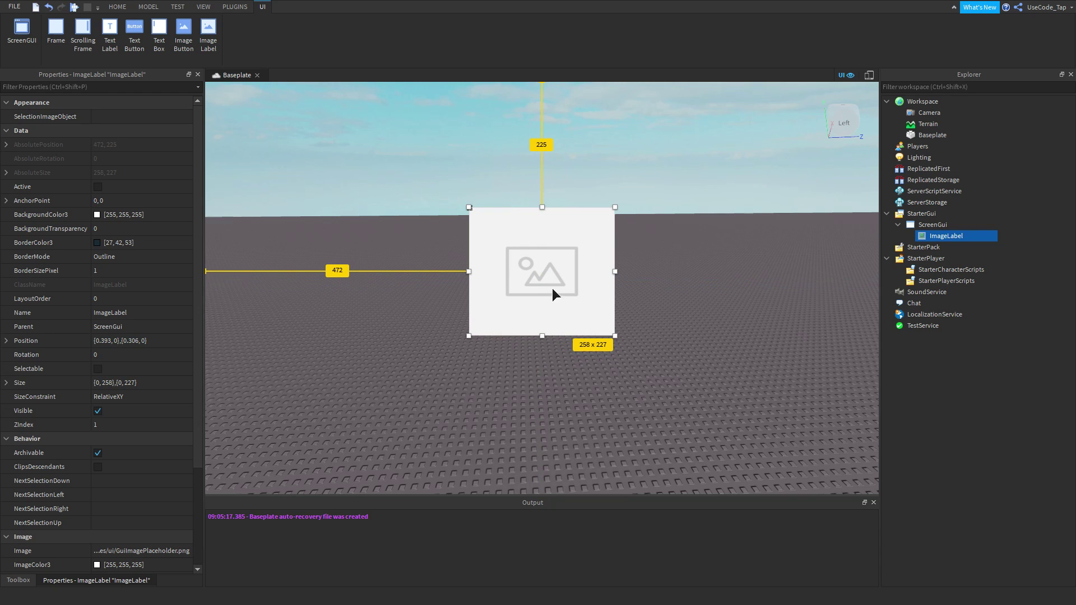
key(ctrl+z)
key(ctrl+z)
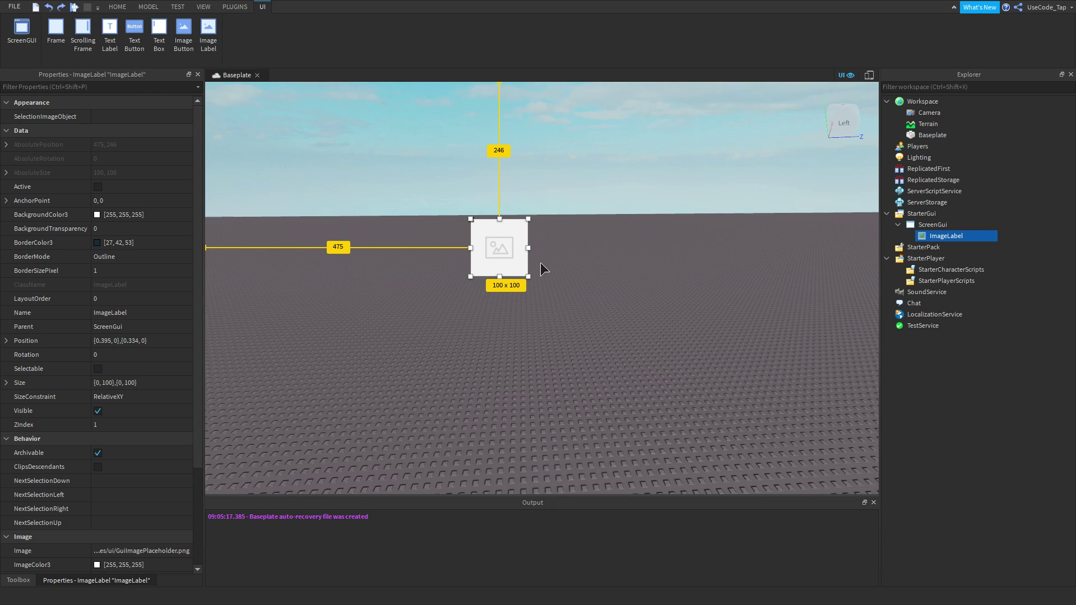
Try setting the ImageLabel's BackgroundTransparency to 1 and undo the change.
click(113, 229)
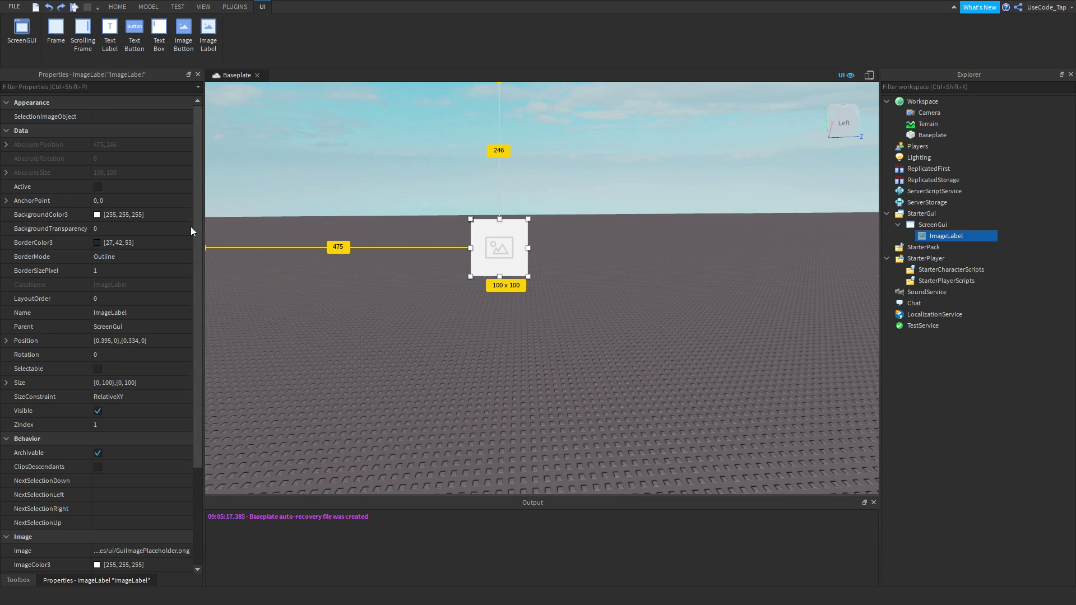
drag(132, 227, 201, 229)
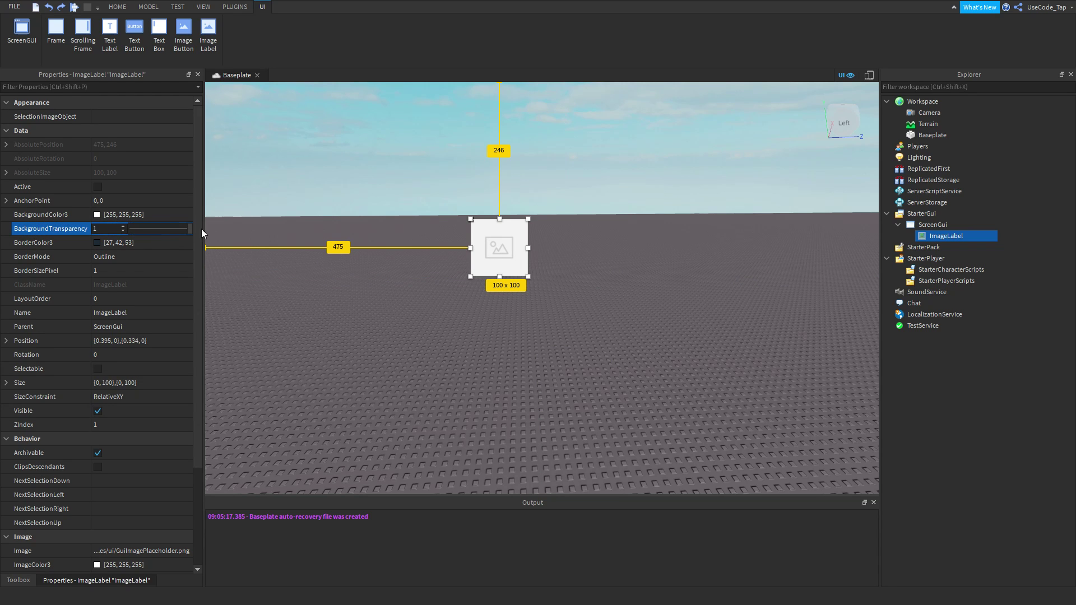
click(294, 236)
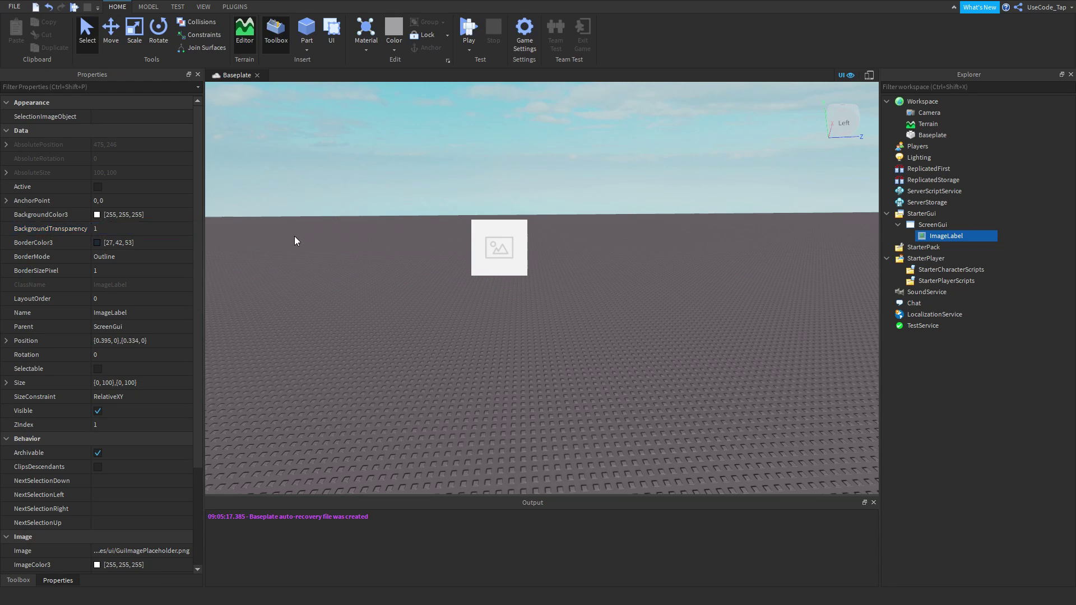
click(937, 237)
key(ctrl+z)
Open the ImageLabel's Image property for editing and leave its value as it is.
scroll(100, 263, down, 3)
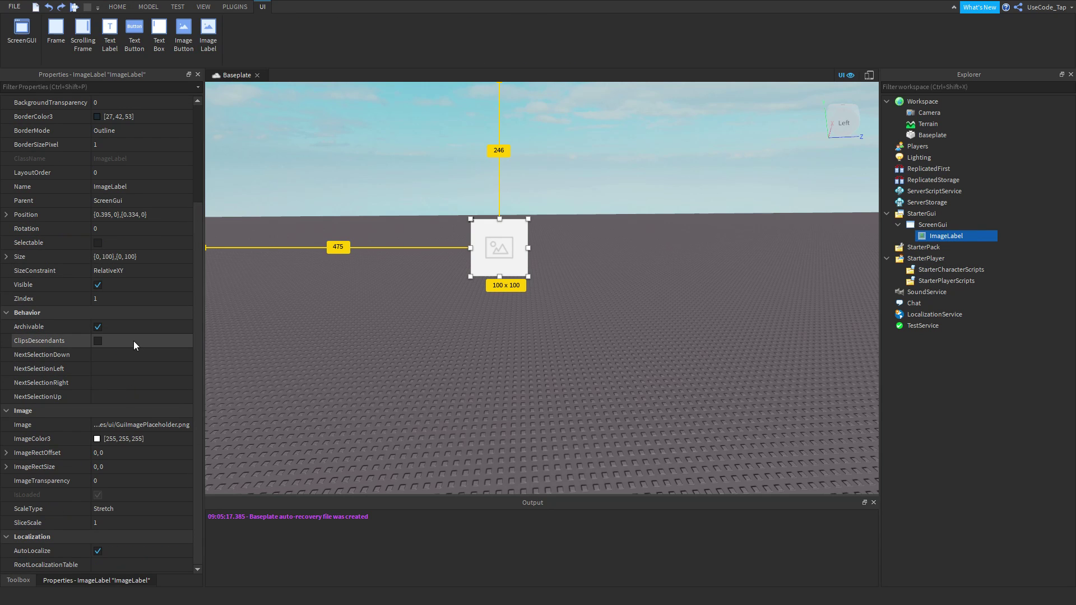
click(120, 7)
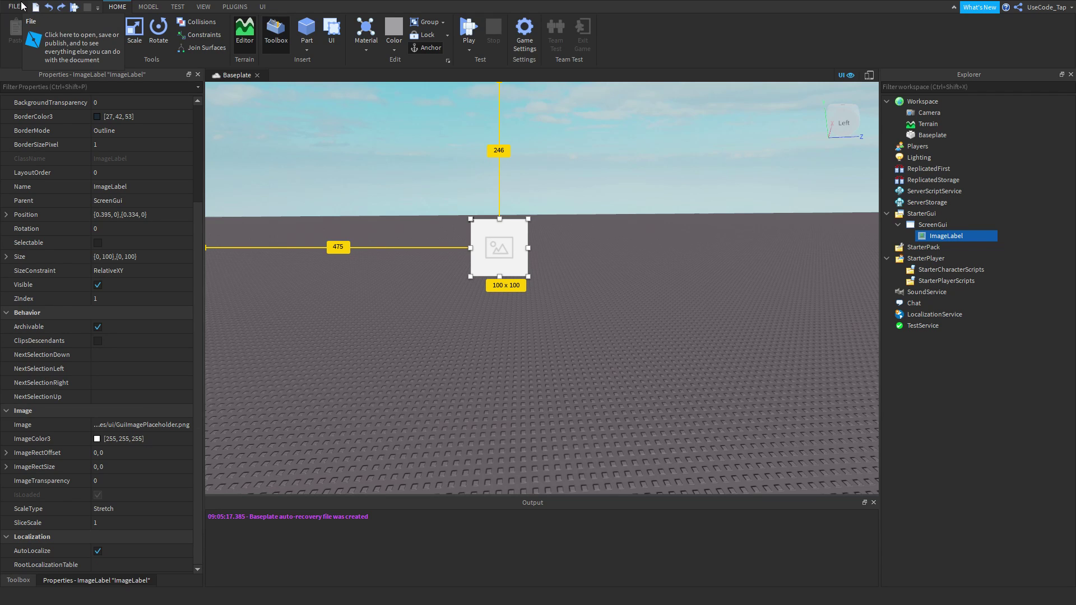
click(122, 424)
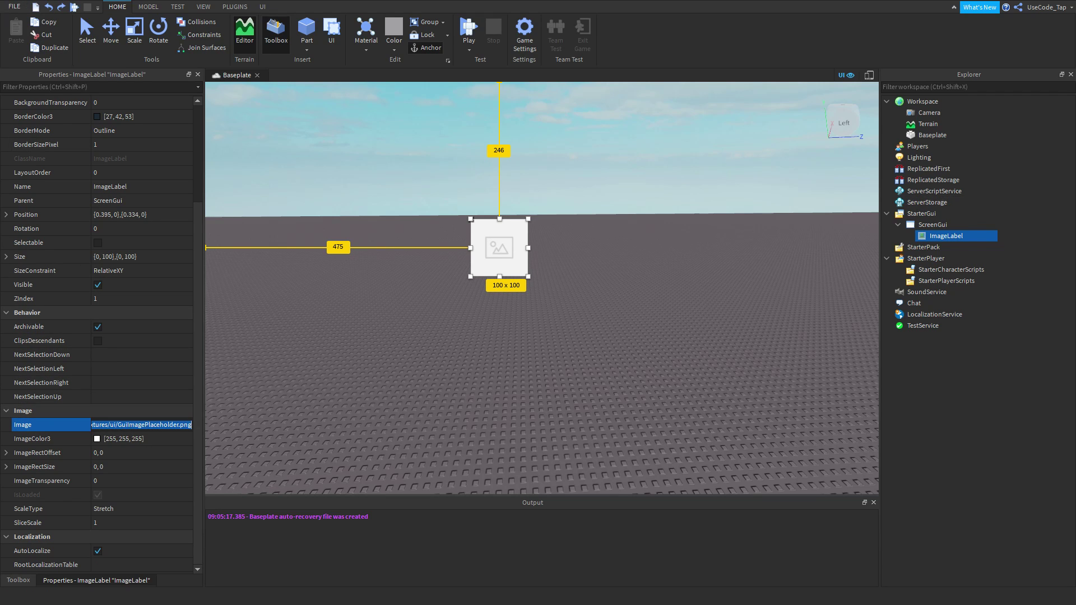
key(Escape)
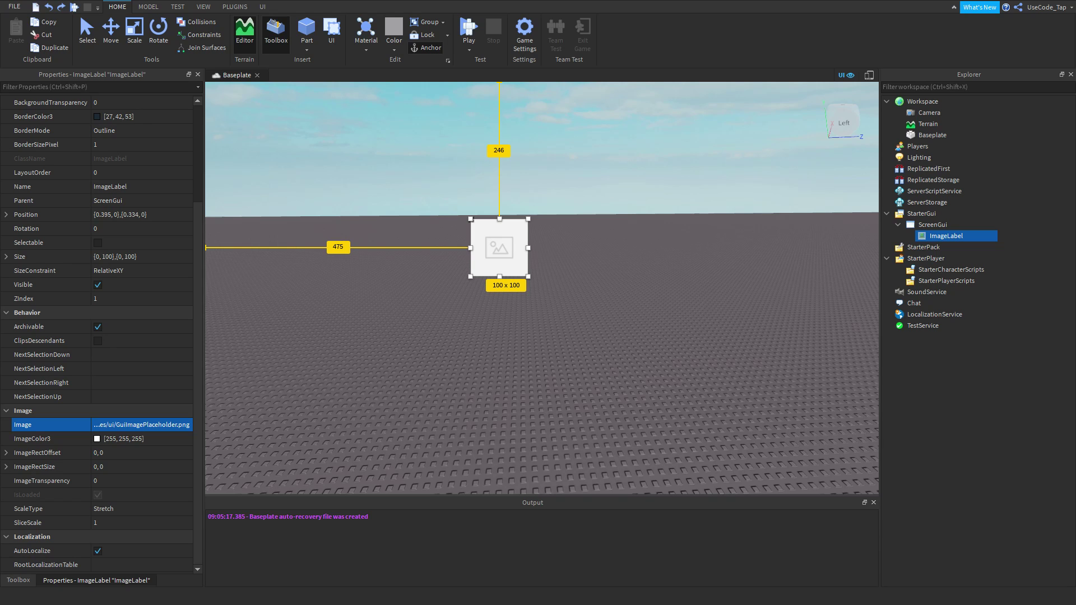
Switch to the browser's Roblox Develop page and open the Images/DanceButton decal in a new tab.
drag(759, 141, 768, 116)
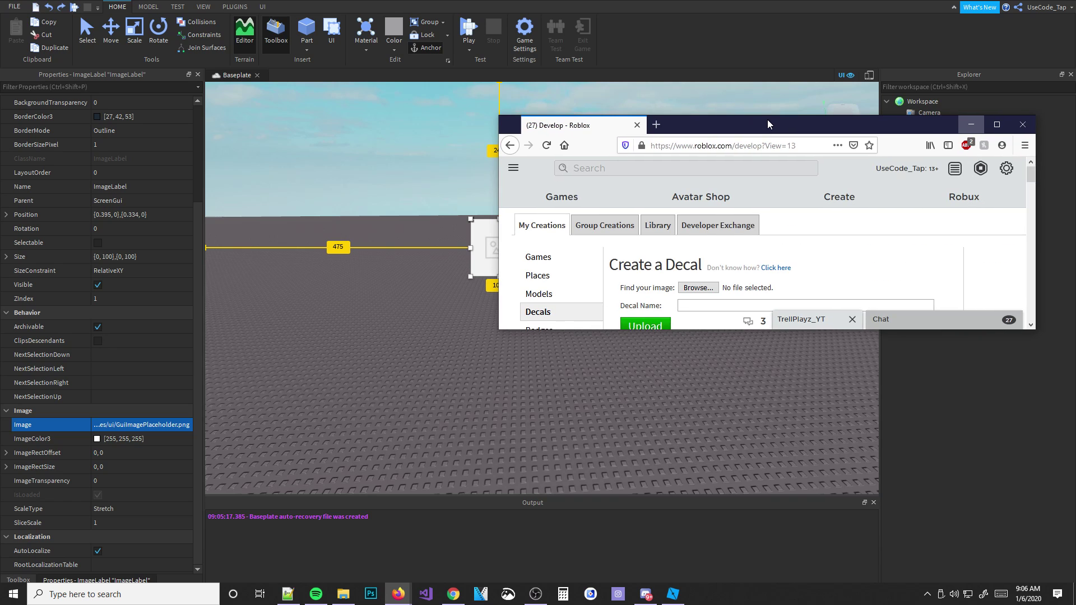
scroll(749, 180, down, 2)
drag(839, 117, 841, 29)
scroll(784, 191, up, 2)
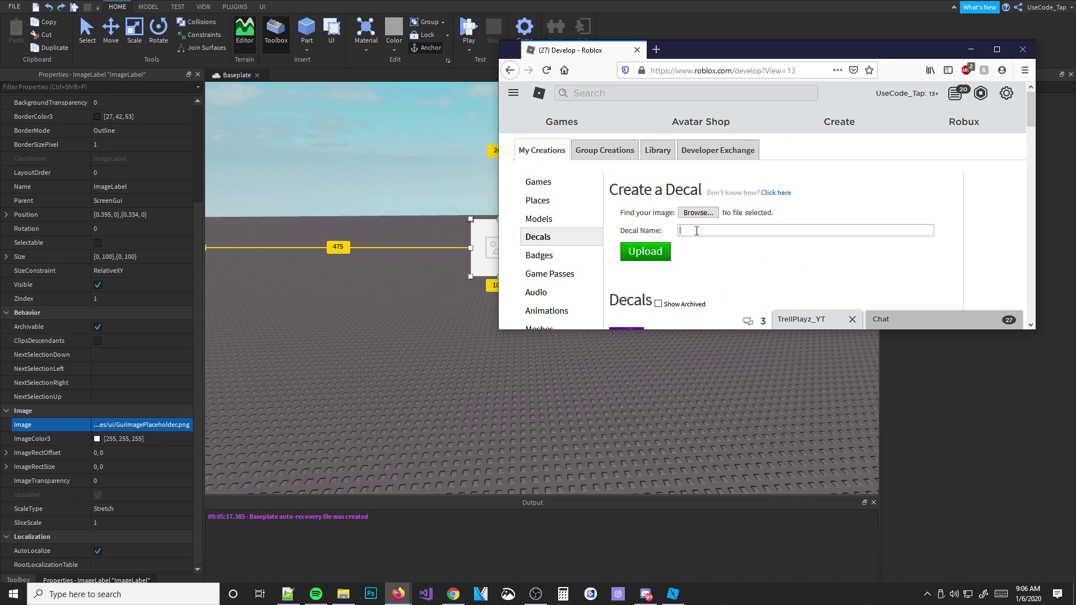
scroll(709, 229, down, 2)
middle_click(689, 292)
click(709, 50)
click(729, 70)
double_click(781, 70)
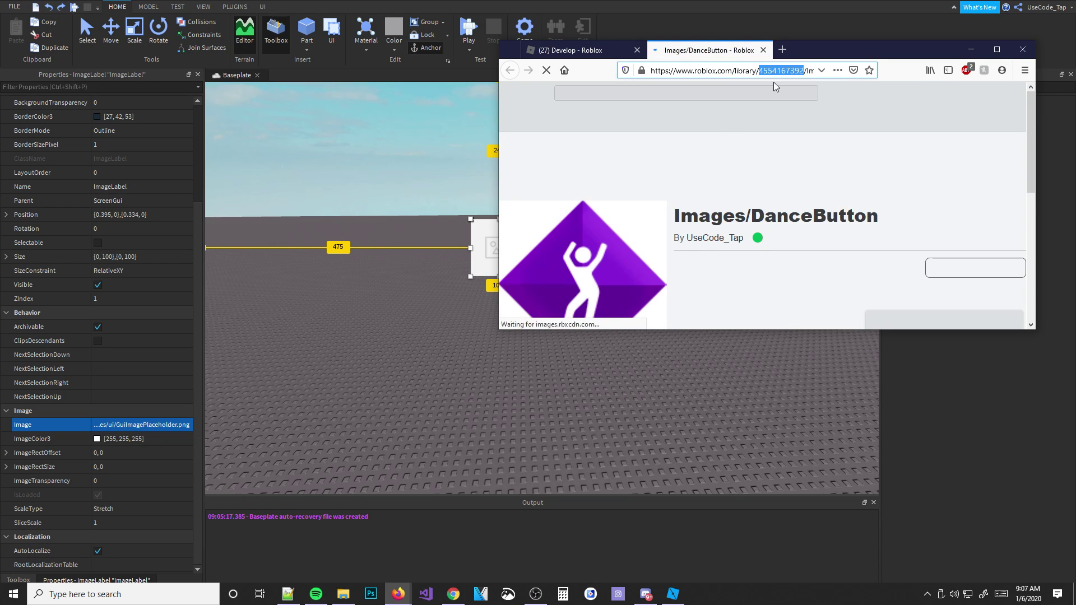
right_click(782, 82)
right_click(784, 69)
click(812, 104)
click(246, 395)
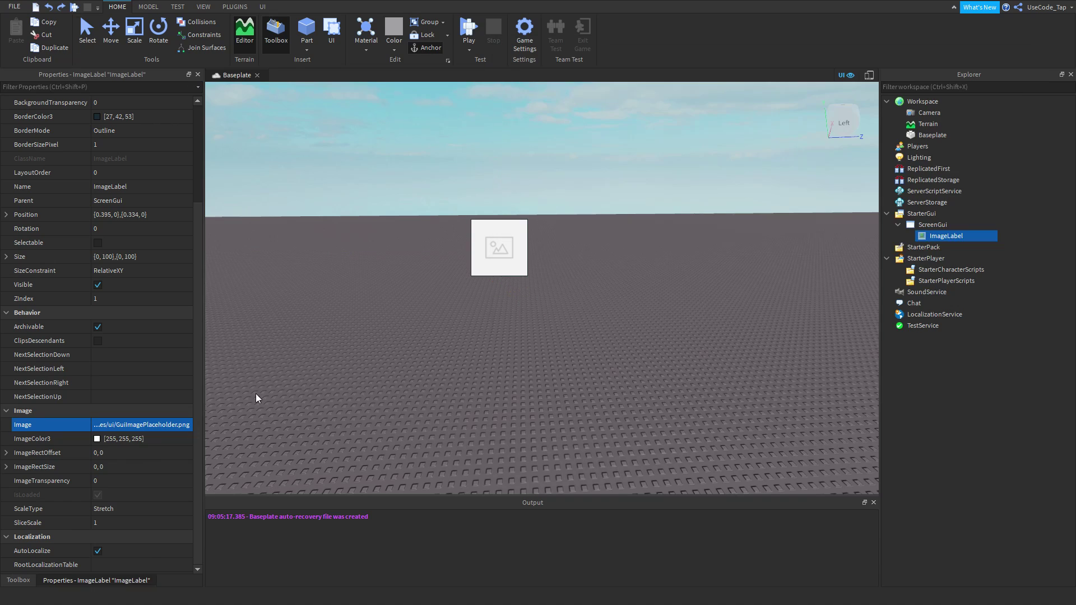
click(946, 236)
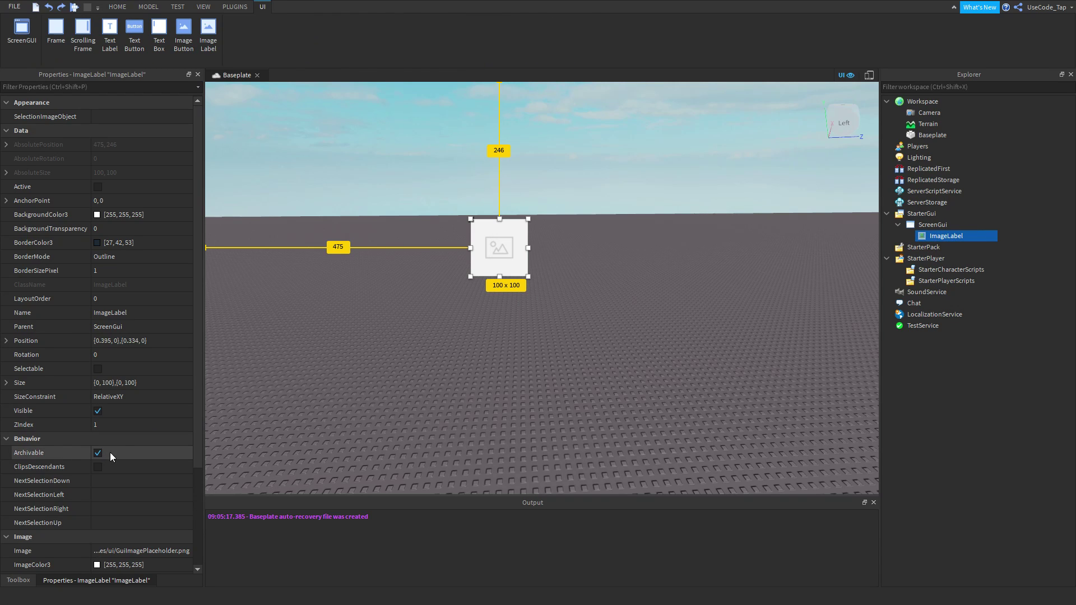
click(136, 548)
right_click(151, 549)
click(178, 514)
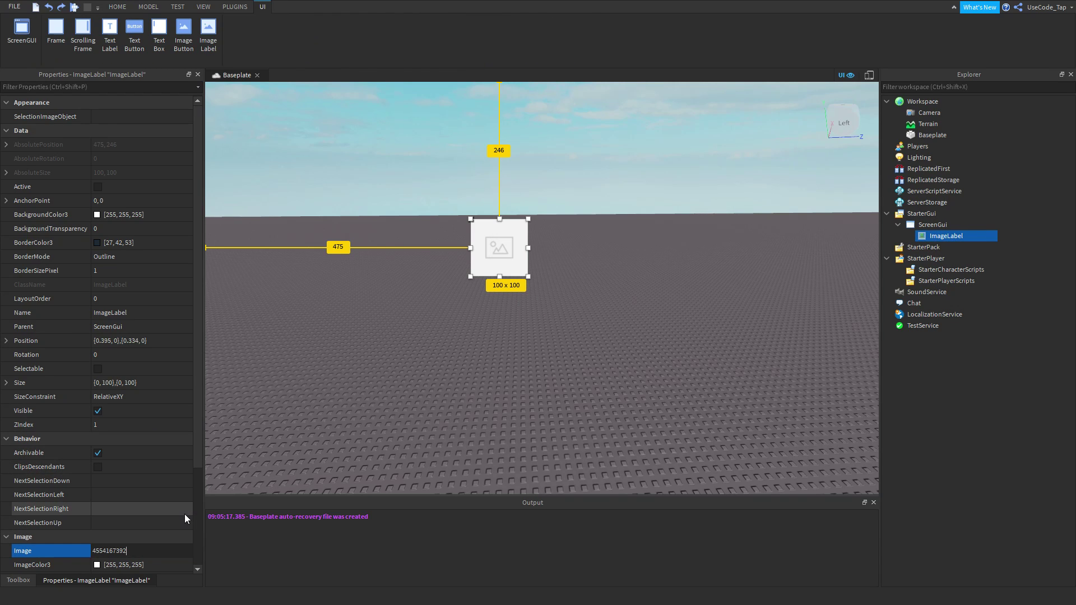
key(Return)
click(530, 288)
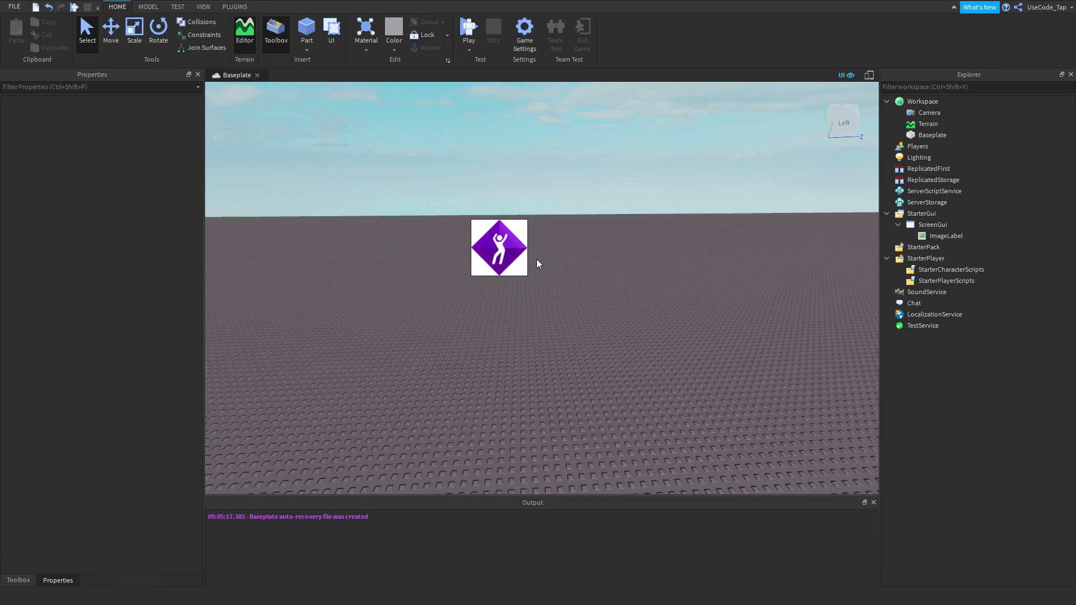
Move the ImageLabel leftward to about 226, 262 and look through its properties.
click(935, 238)
drag(515, 270, 376, 279)
scroll(146, 295, down, 3)
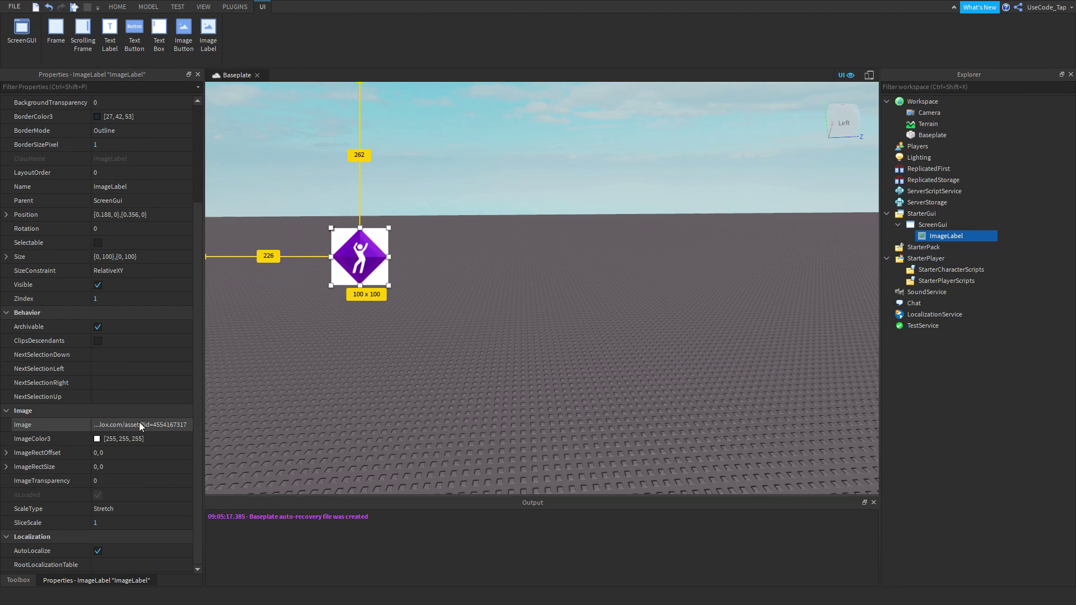
scroll(107, 361, up, 3)
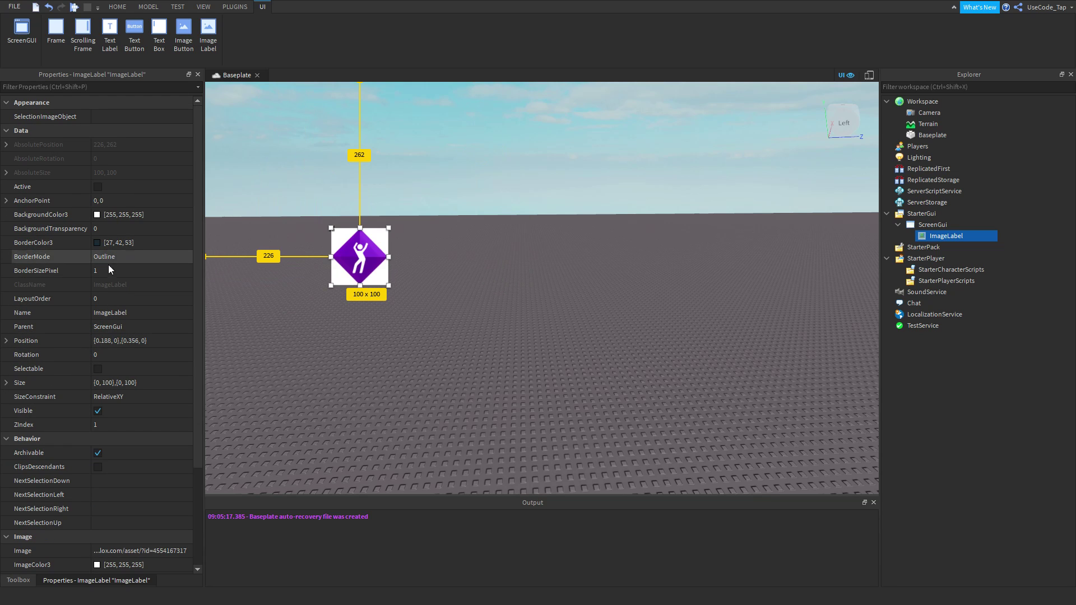
Move the ImageLabel back toward the middle of the viewport, at about 518, 252.
click(459, 250)
click(946, 236)
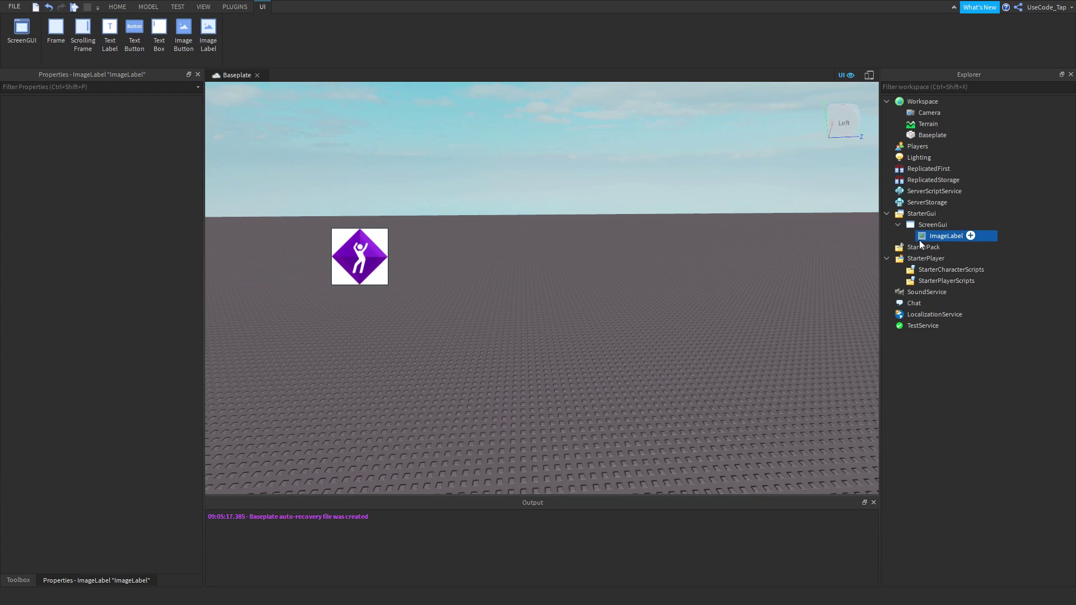
click(416, 262)
click(930, 236)
drag(348, 258, 511, 253)
Publish the baseplate to Roblox as a new private place, keeping the default name and settings.
click(128, 5)
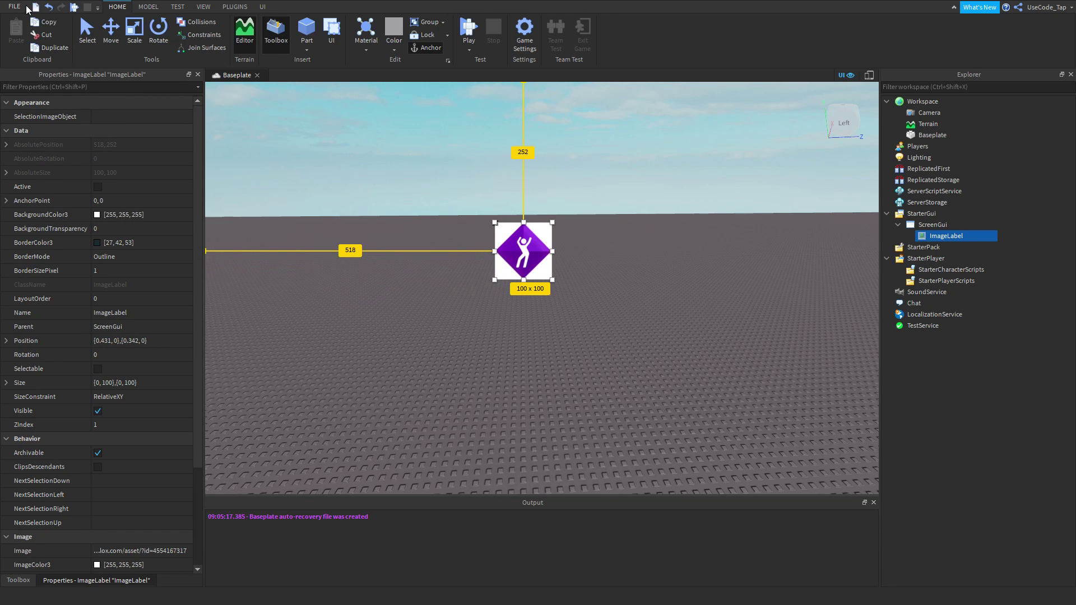
click(17, 7)
click(532, 246)
key(ctrl+s)
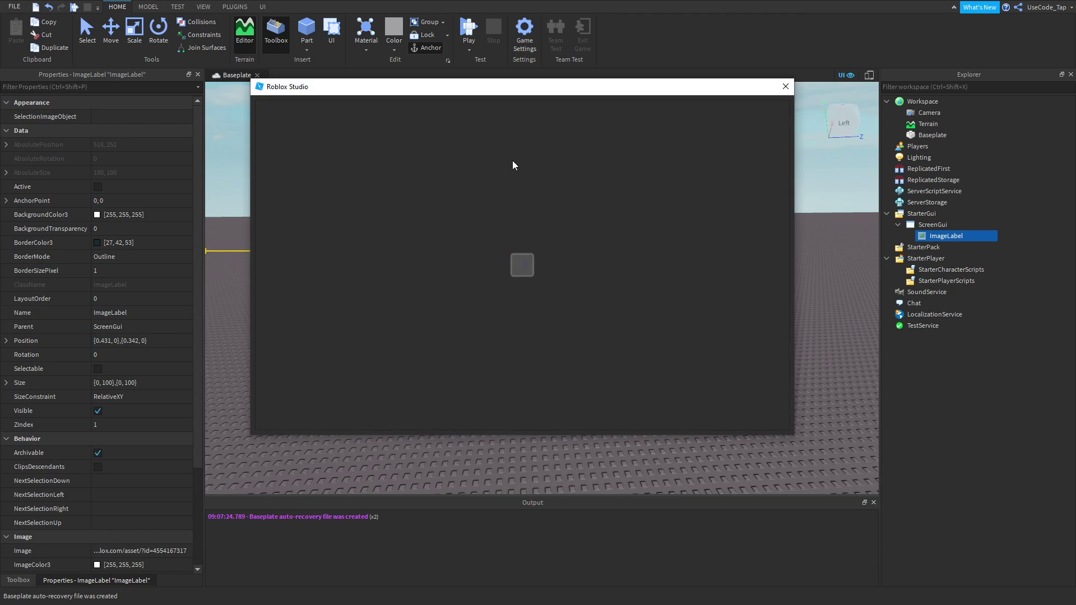
drag(401, 82, 464, 80)
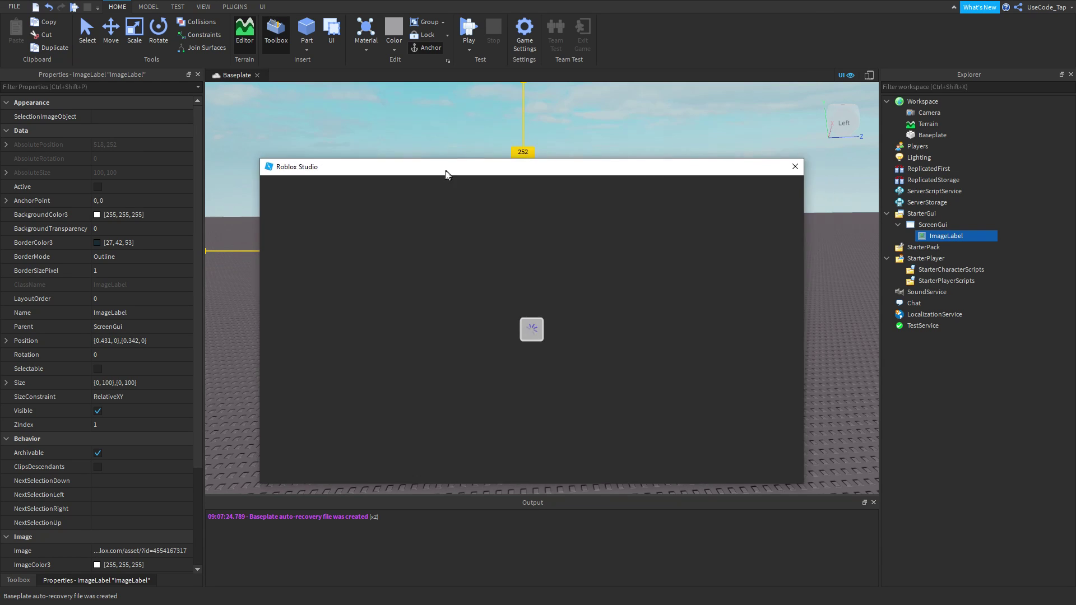
click(321, 238)
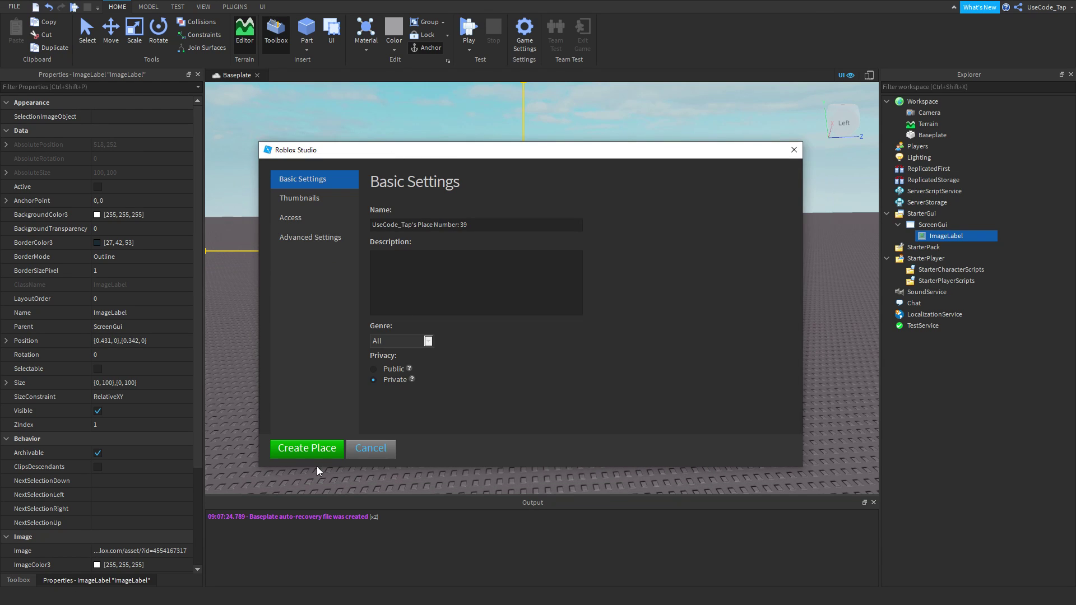
click(311, 453)
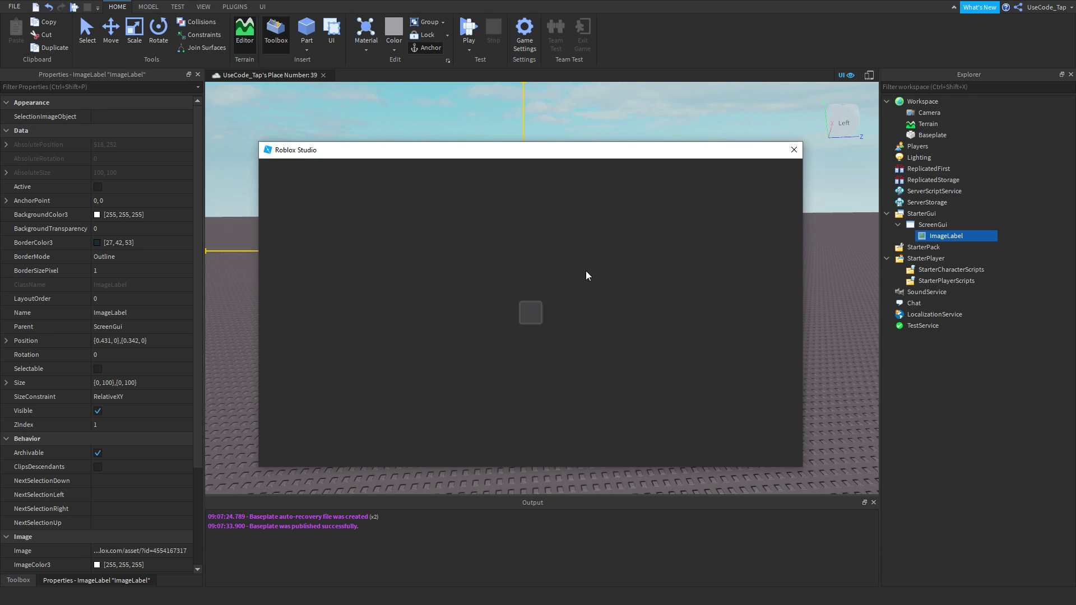
click(295, 449)
Open the Add Image upload dialog from the ImageLabel's Image property and start choosing an image file.
scroll(129, 472, down, 3)
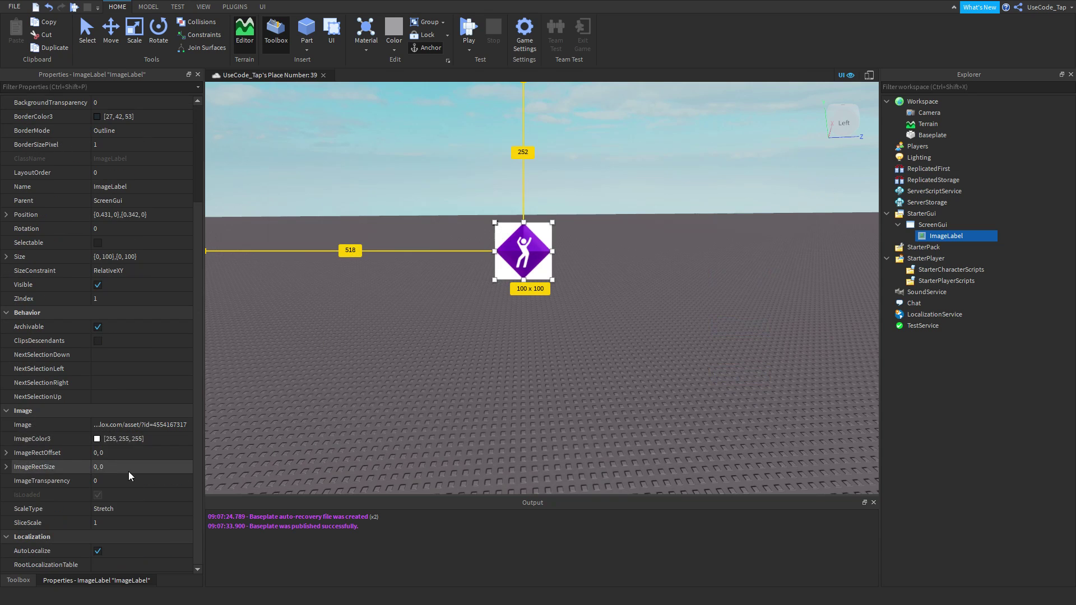
click(174, 425)
click(224, 415)
click(947, 236)
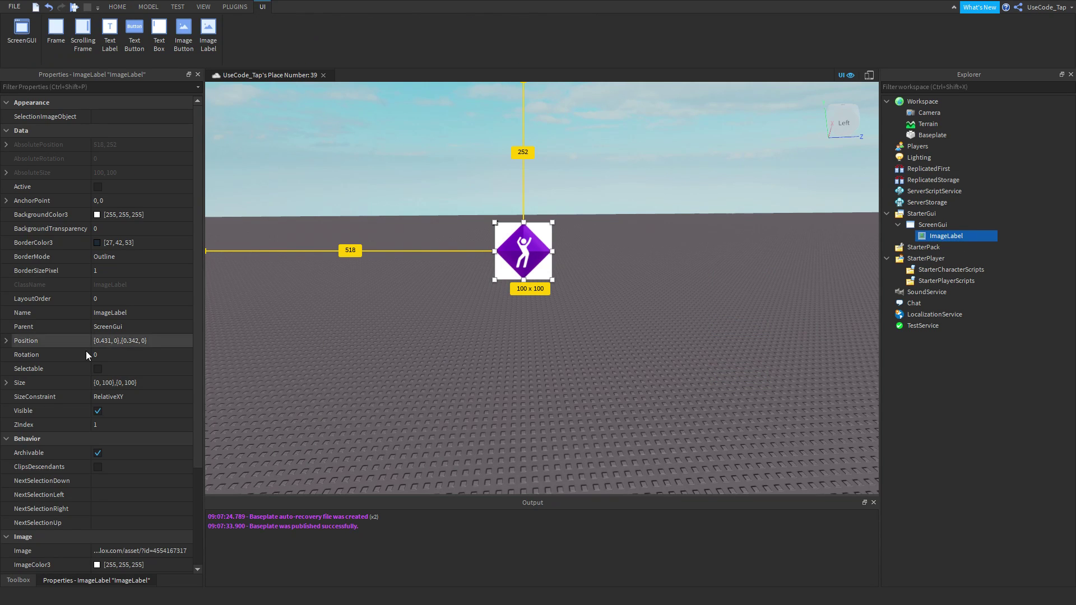
scroll(98, 359, down, 3)
click(140, 481)
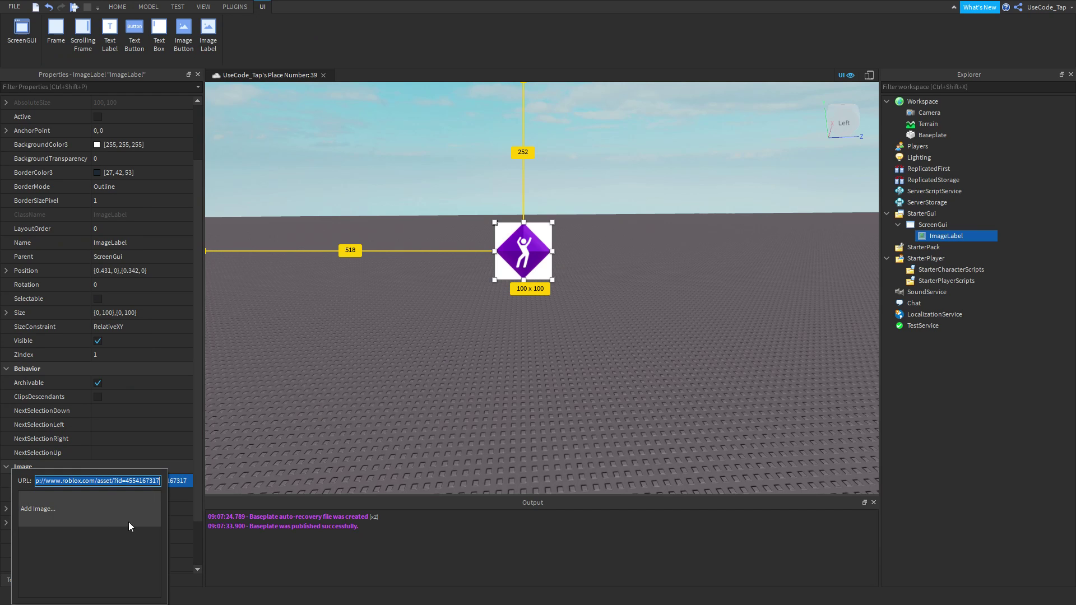
click(60, 516)
mouse_move(521, 250)
mouse_down()
mouse_move(635, 240)
mouse_move(515, 255)
mouse_up()
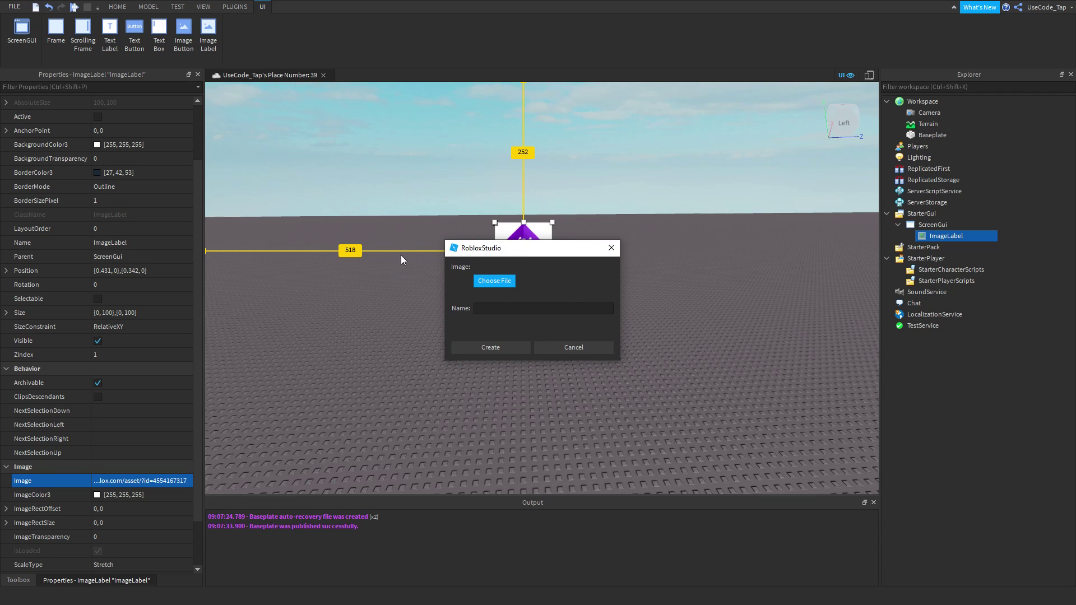
click(494, 281)
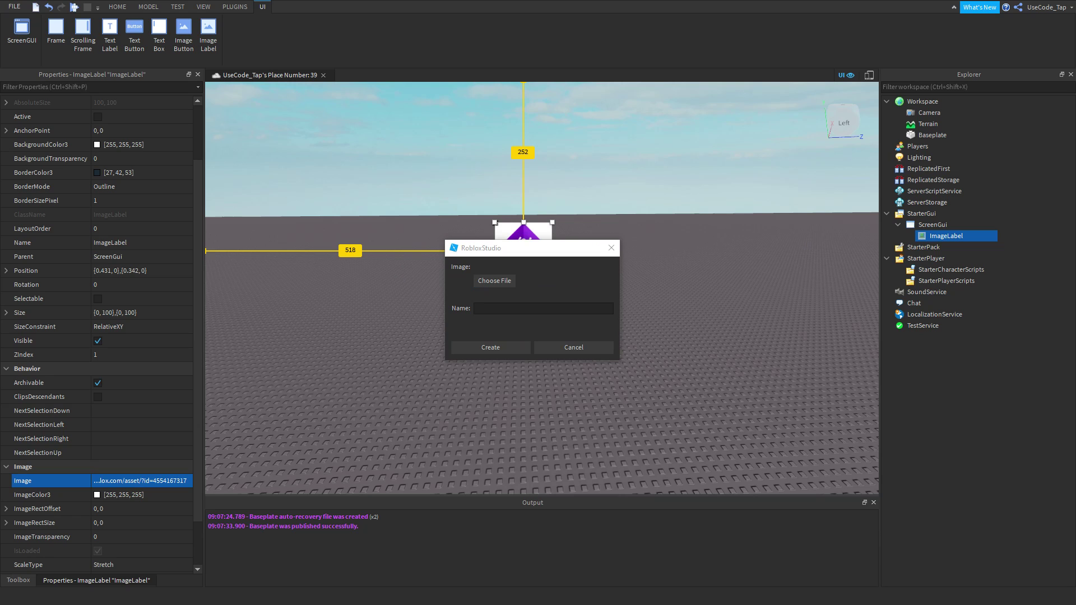
Switch to the browser and return from the DanceButton page to the Create a Decal page.
key(alt+Tab)
double_click(782, 70)
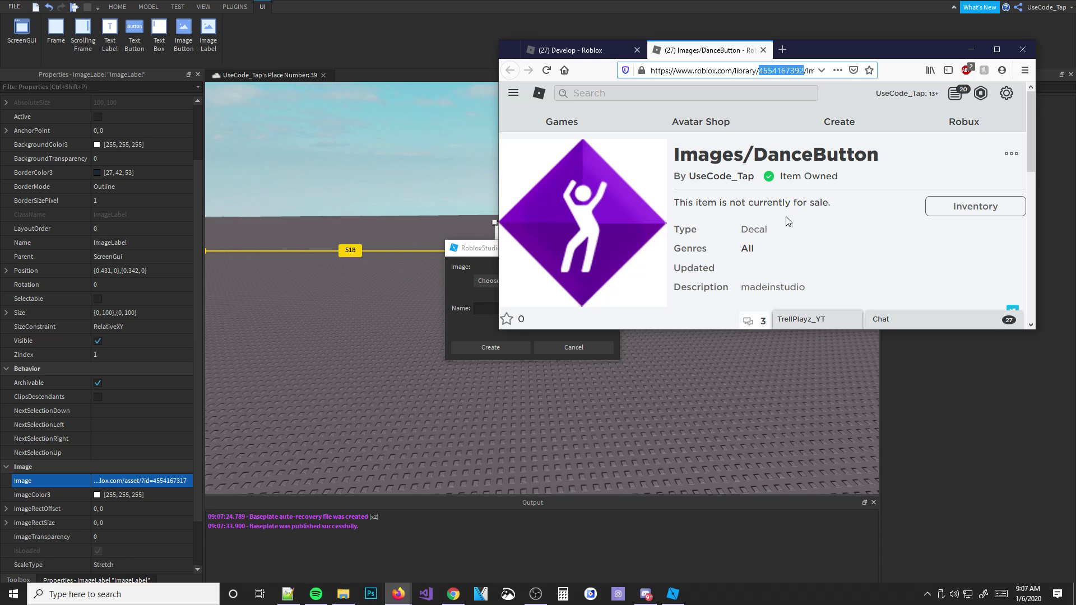
click(578, 50)
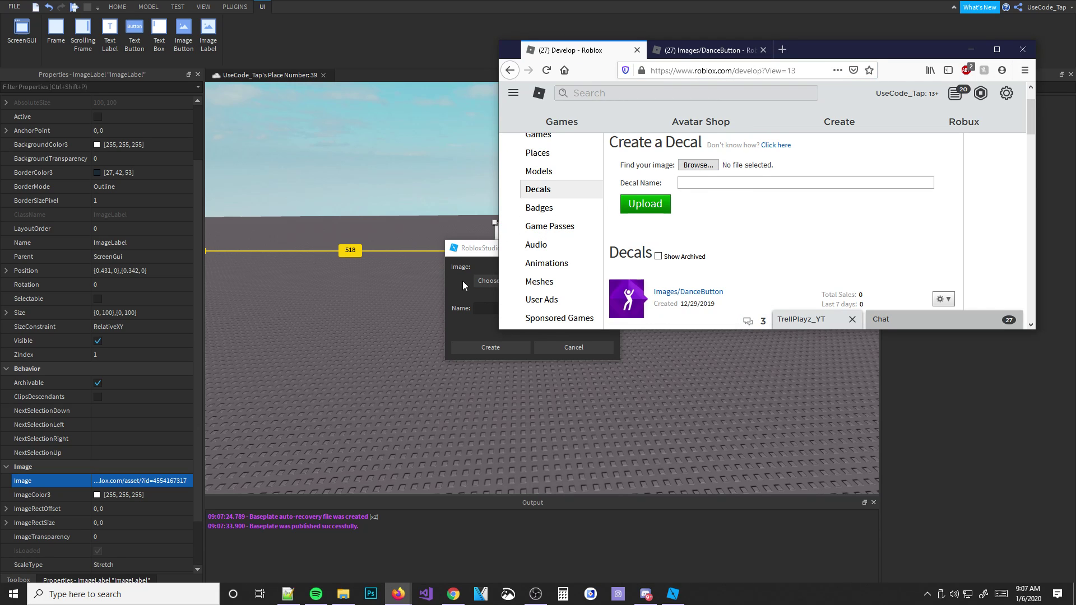
Switch back to Roblox Studio and choose Rounded Rectangle 43.png from the AdminRoom folder as the image to upload.
click(475, 250)
click(495, 283)
drag(590, 261, 1075, 196)
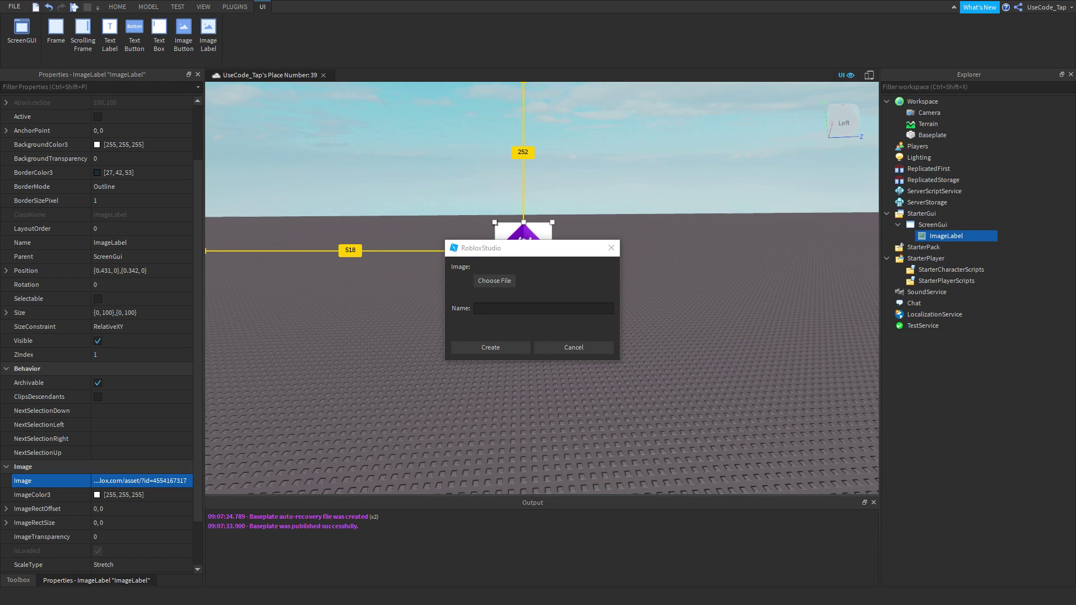
click(495, 281)
click(786, 333)
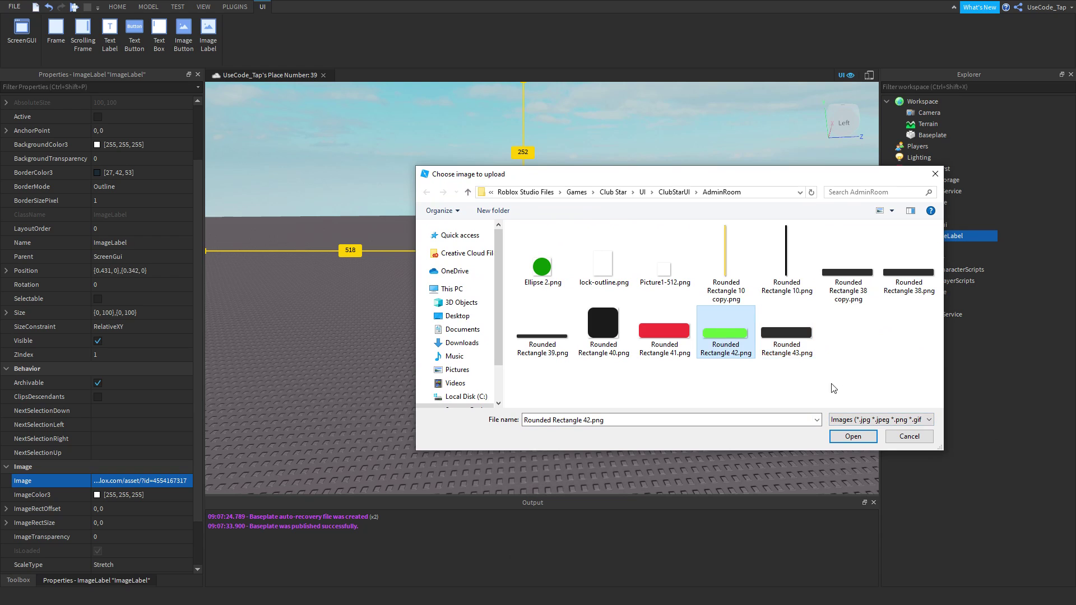
click(853, 436)
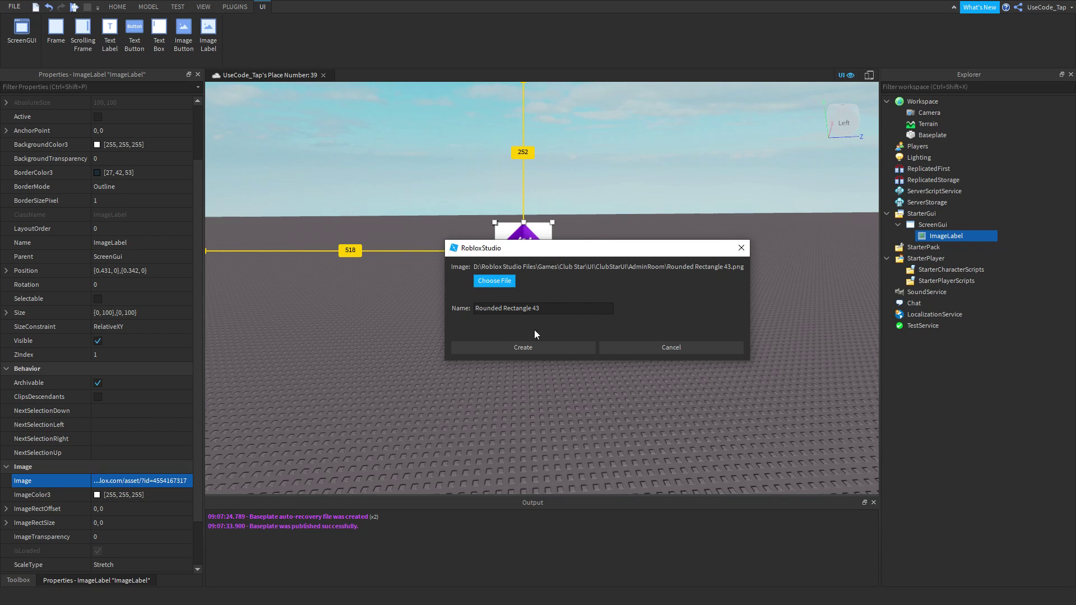
Name the image BlackRoundedRectangle and create the asset for the ImageLabel.
click(557, 309)
drag(548, 309, 432, 312)
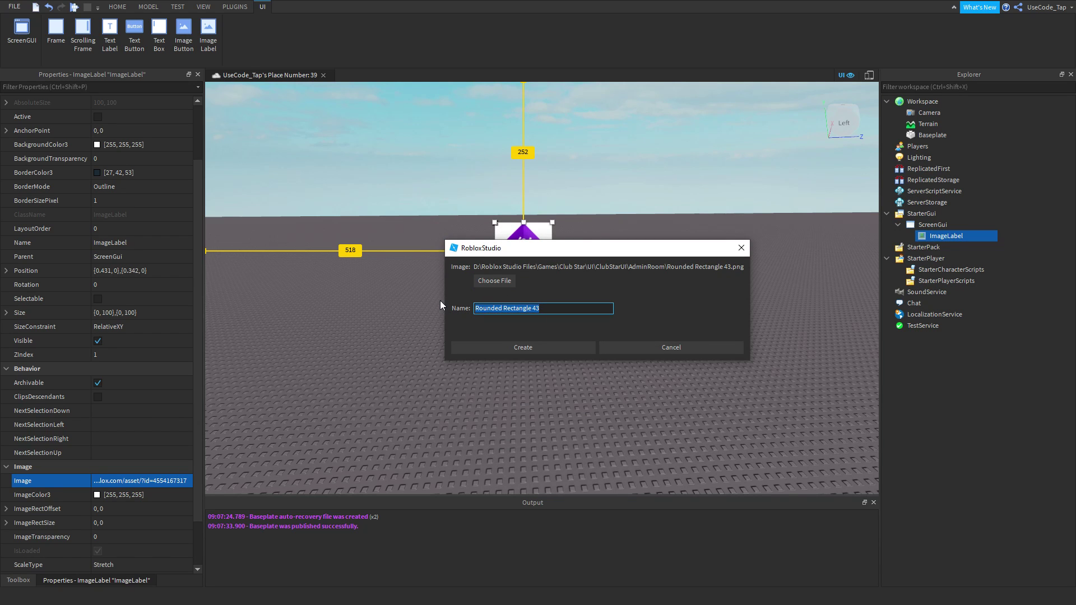
text(Black)
text(Reou)
key(BackSpace)
key(BackSpace)
key(BackSpace)
text(oundedRectna)
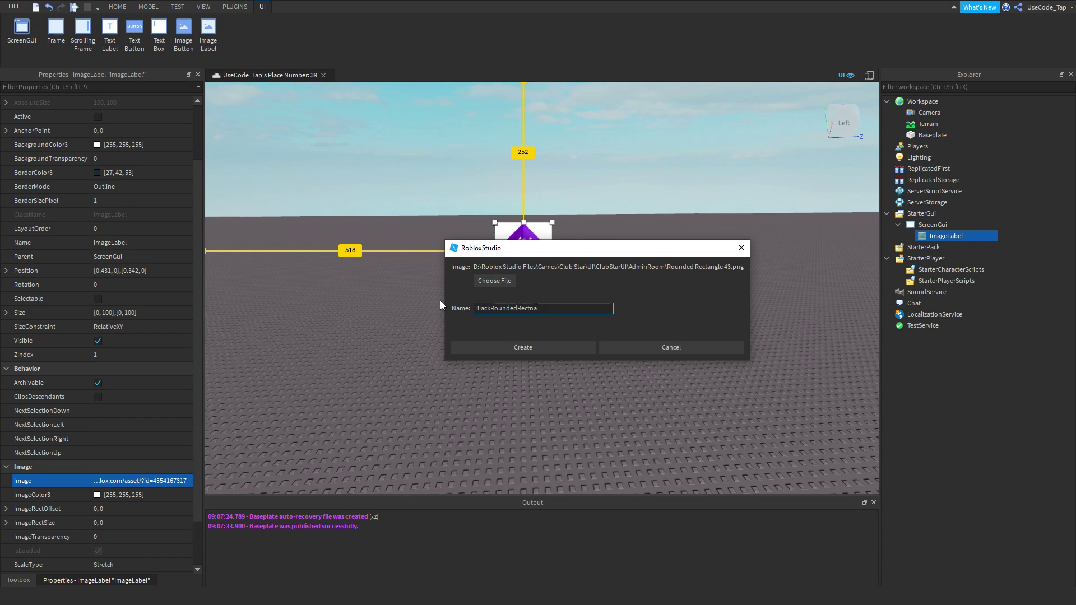
key(BackSpace)
key(BackSpace)
text(angle)
click(527, 347)
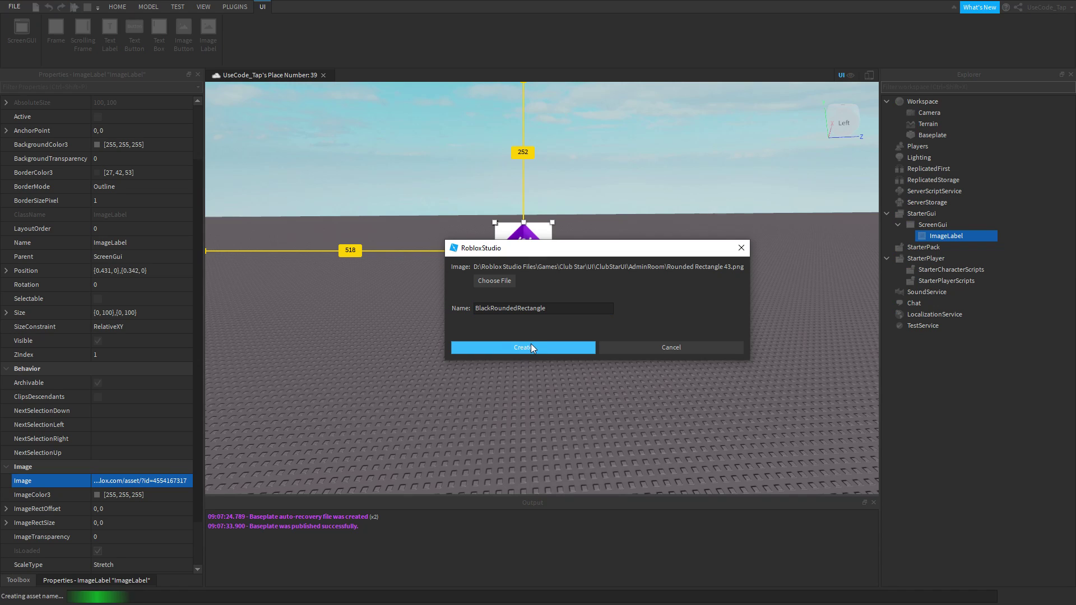
click(602, 247)
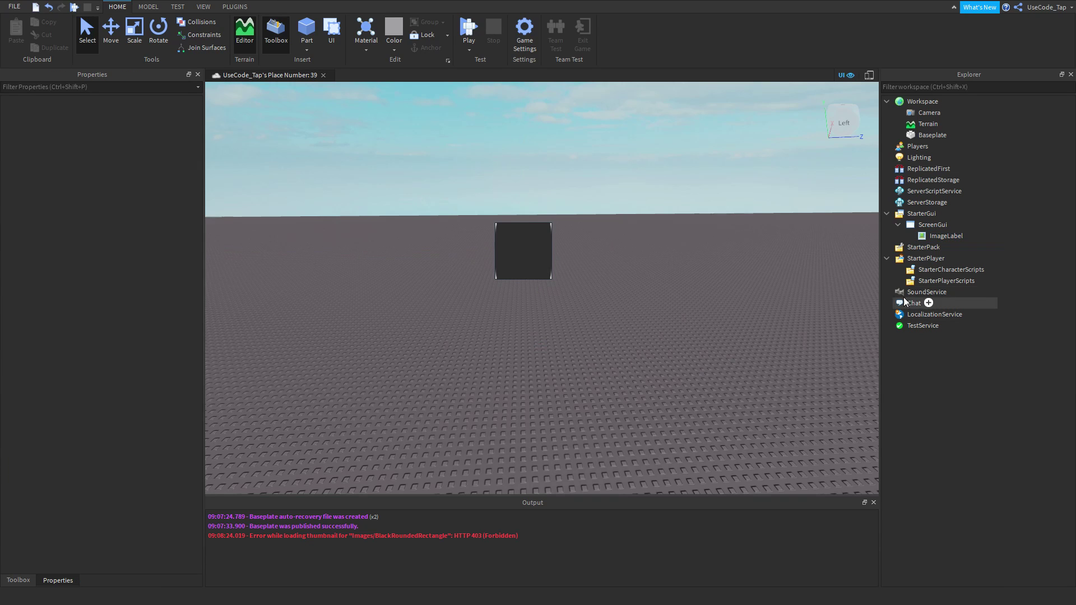
Stretch the ImageLabel horizontally to about 545 x 100.
click(945, 236)
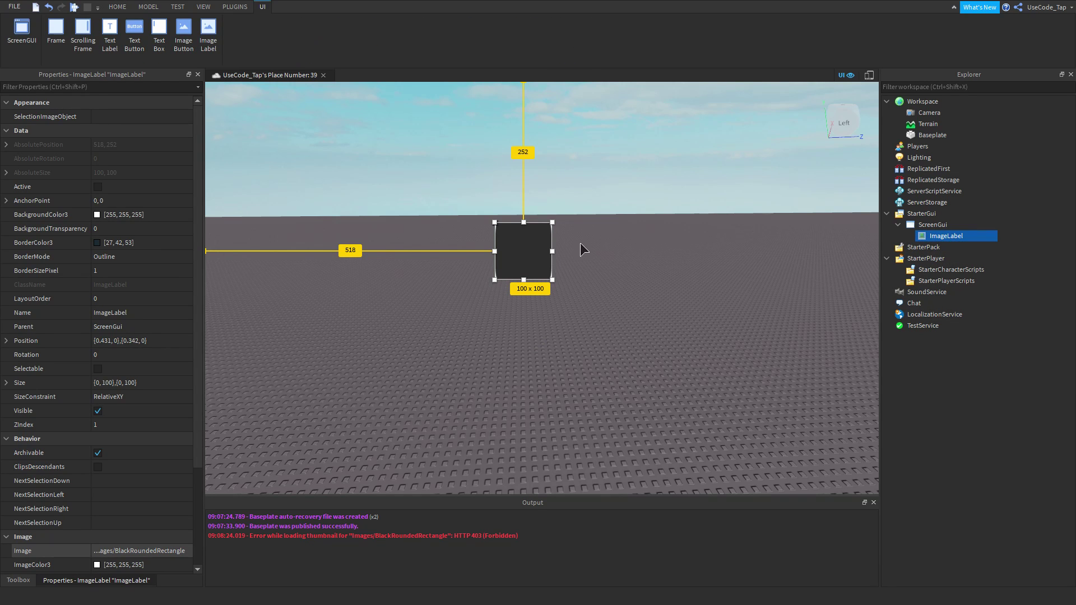
scroll(307, 302, down, 3)
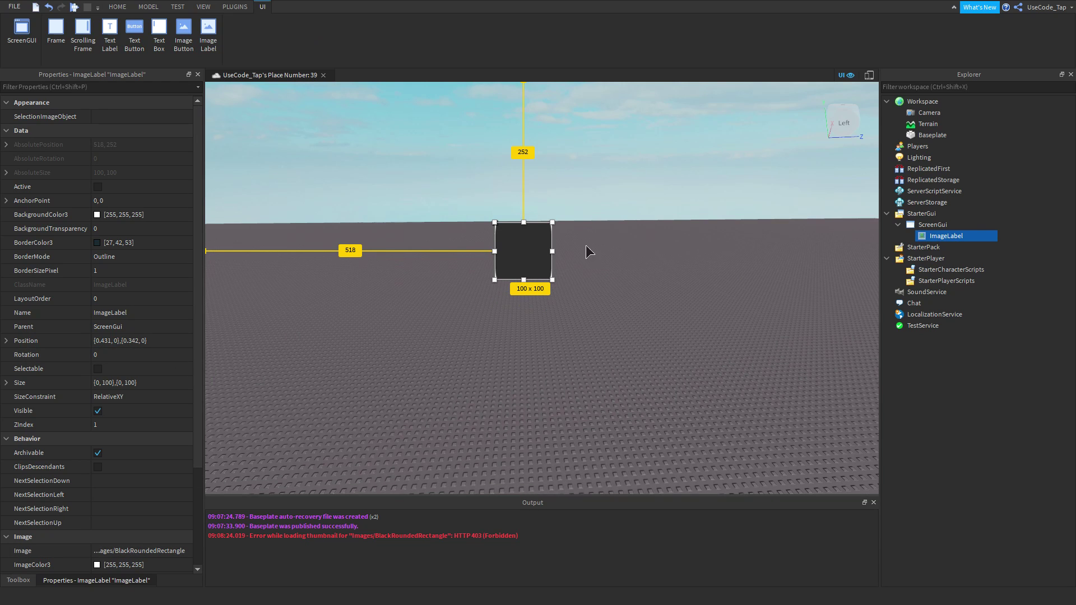
drag(553, 251, 801, 251)
click(782, 210)
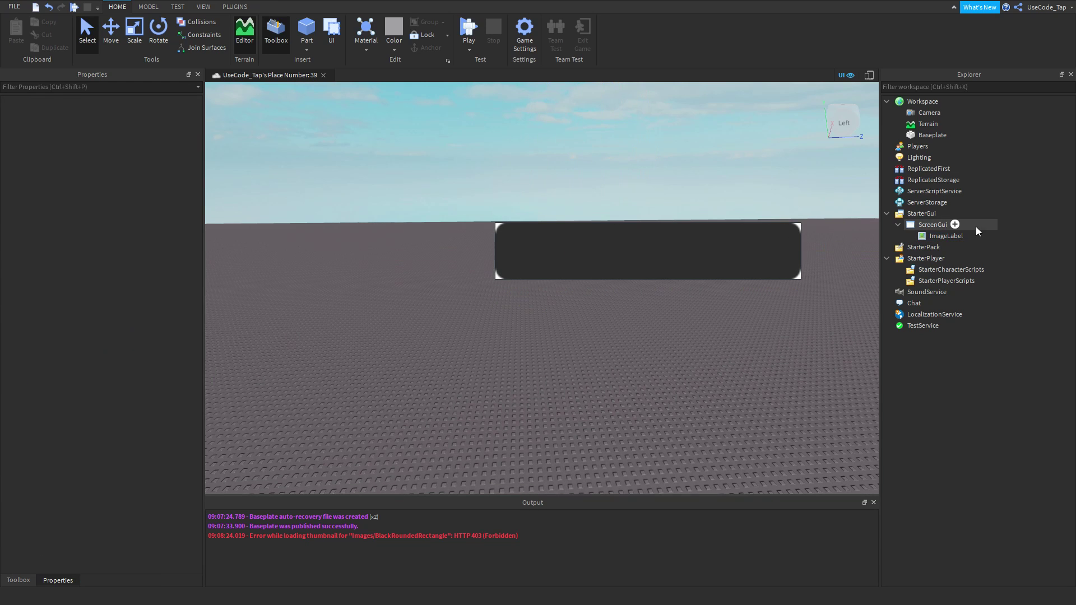
Shrink the ImageLabel from its upper and right edges to about 170 x 42.
click(935, 236)
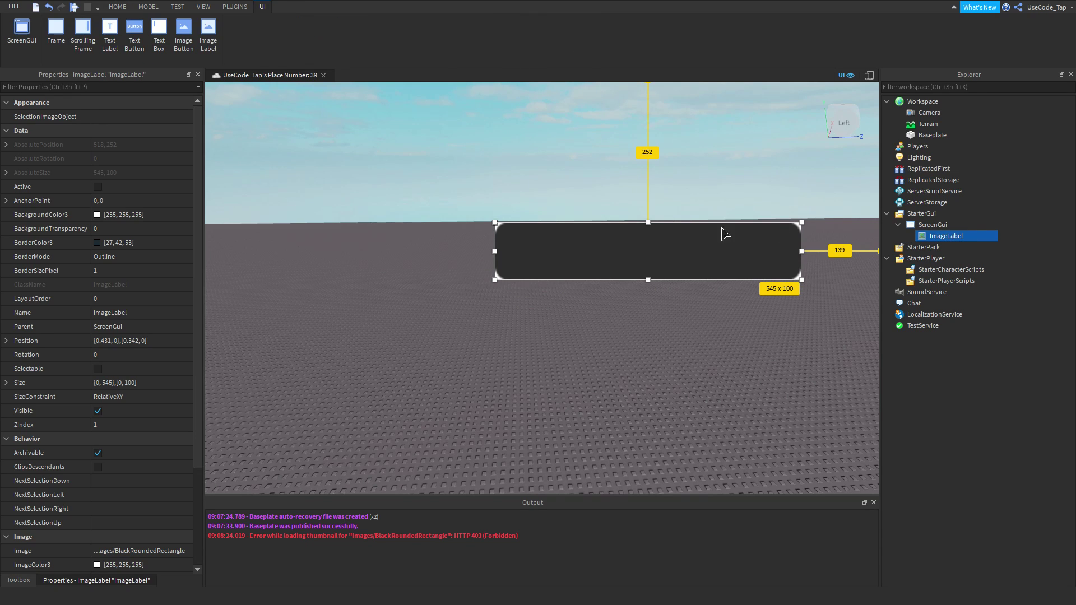
drag(647, 222, 650, 256)
drag(801, 268, 592, 268)
click(616, 255)
Enlarge the ImageLabel to about 642 x 352 and move it to about 201, 110 in the viewport.
click(946, 236)
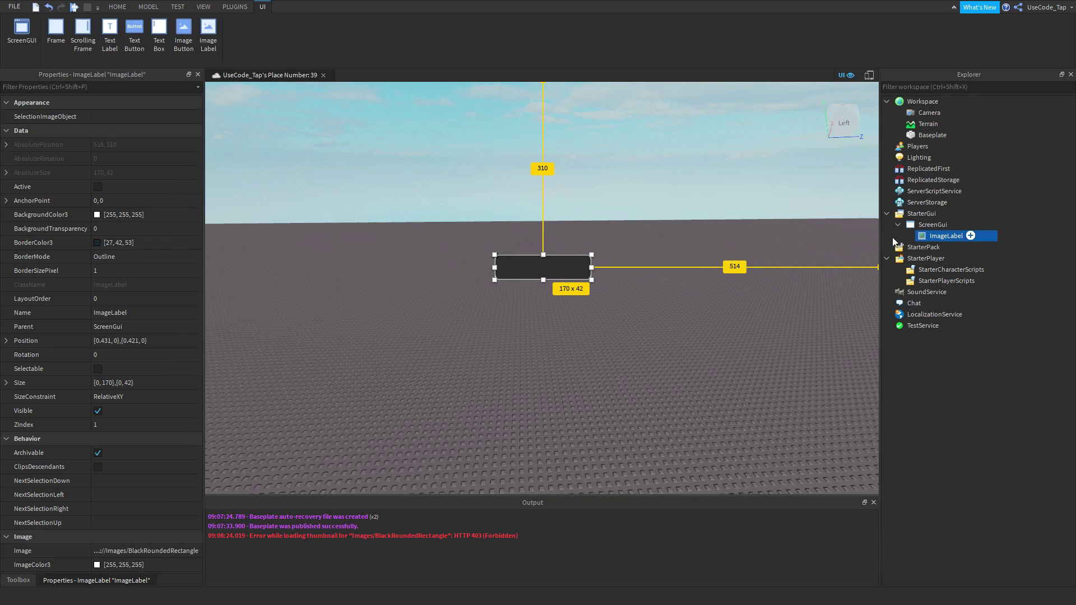
drag(591, 256, 868, 79)
drag(759, 137, 584, 245)
click(698, 213)
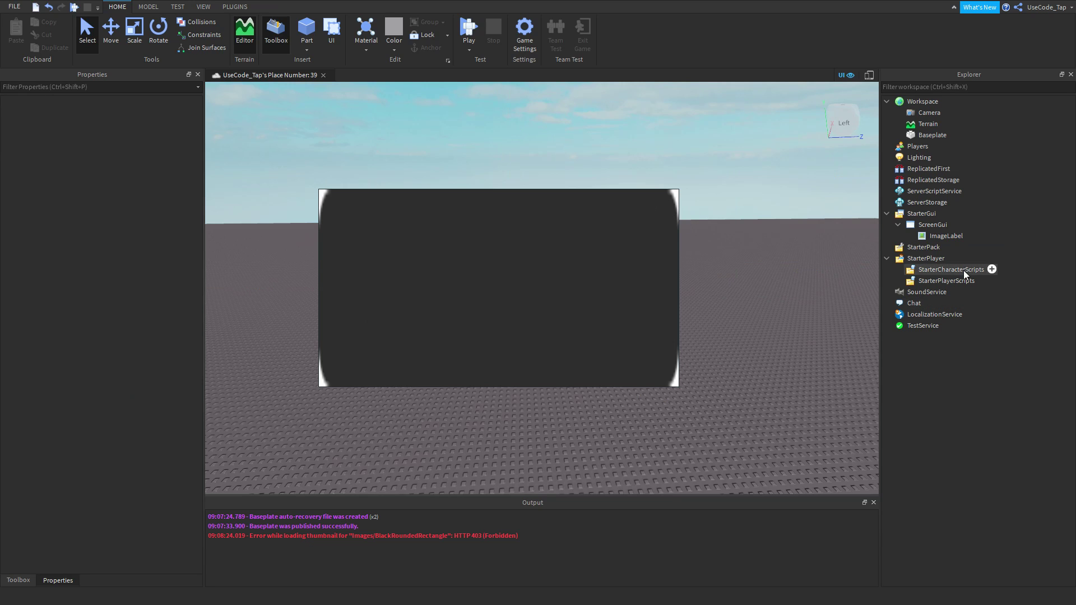
click(946, 235)
drag(501, 192, 496, 146)
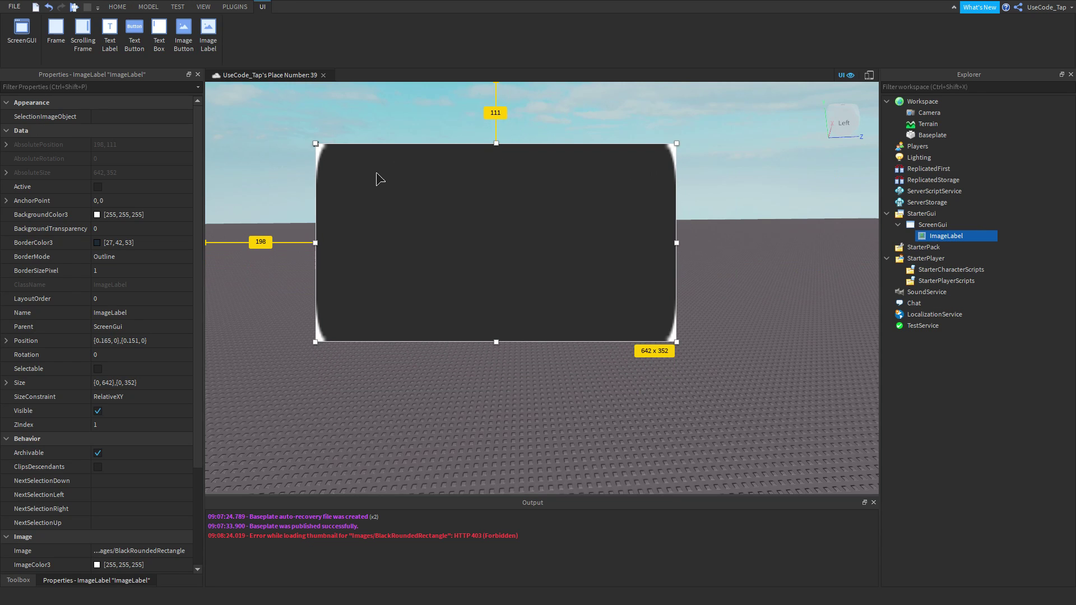
drag(352, 168, 353, 167)
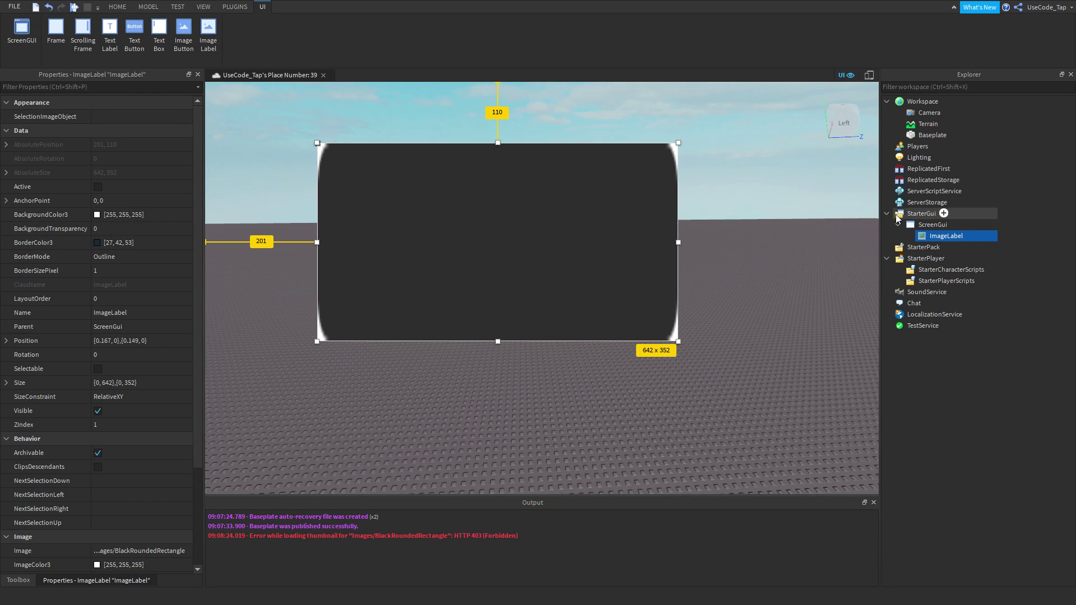
Set the ImageLabel's BackgroundTransparency to 1.
click(172, 228)
text(1)
key(Return)
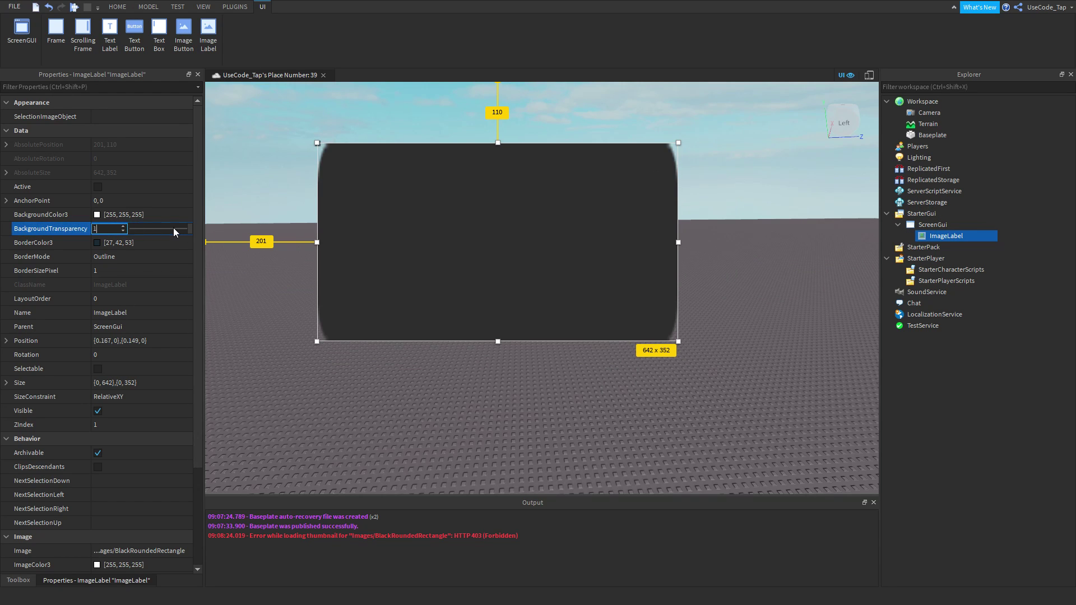
click(304, 209)
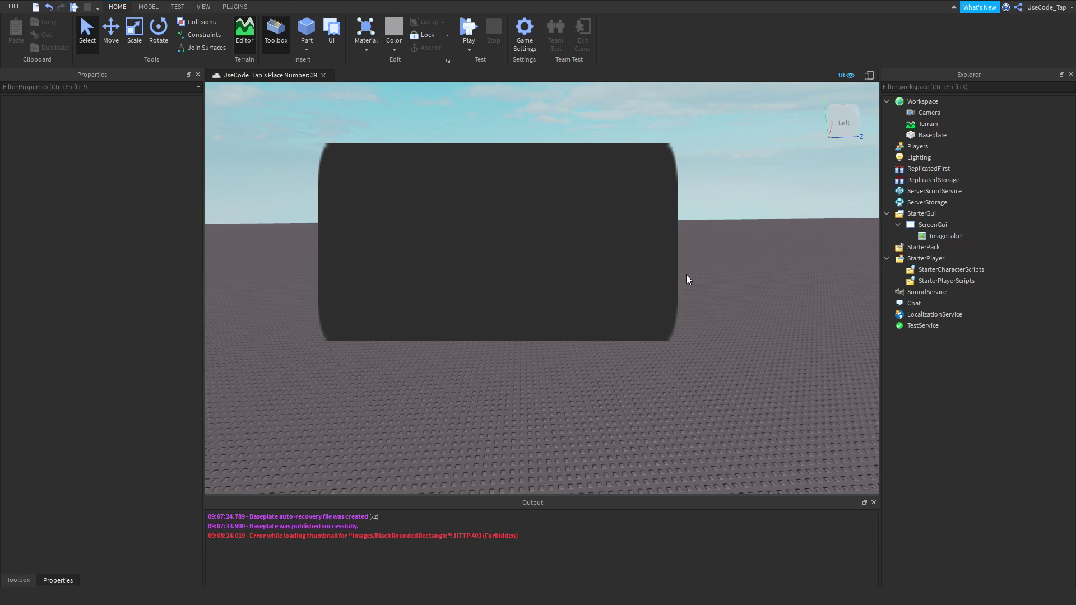
Shrink the ImageLabel into a wide bar of about 554 x 66.
click(955, 236)
drag(499, 144, 482, 304)
click(487, 282)
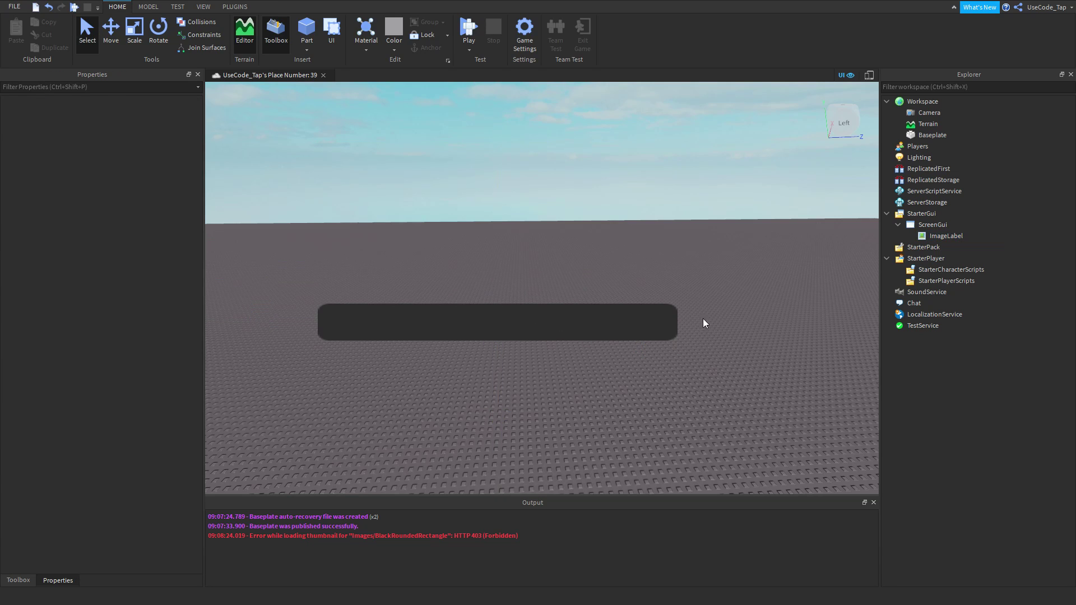
click(946, 236)
drag(679, 322, 631, 323)
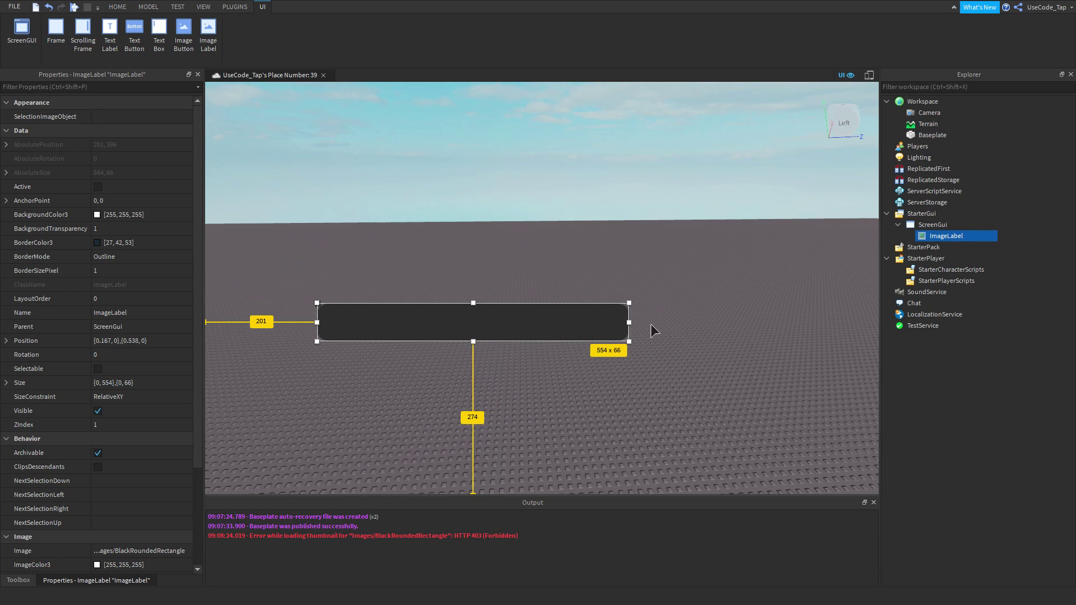
click(650, 324)
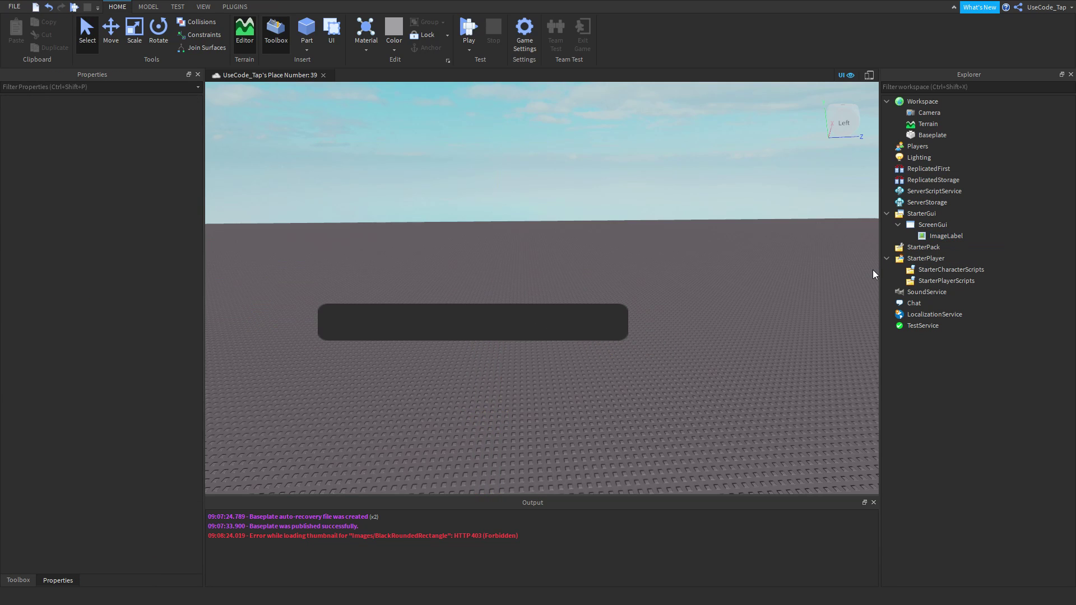
Move the bar-shaped ImageLabel sideways and narrow it to about 298 x 66.
click(933, 270)
click(922, 236)
drag(579, 301, 703, 307)
click(663, 276)
click(750, 333)
drag(753, 337, 594, 329)
click(600, 368)
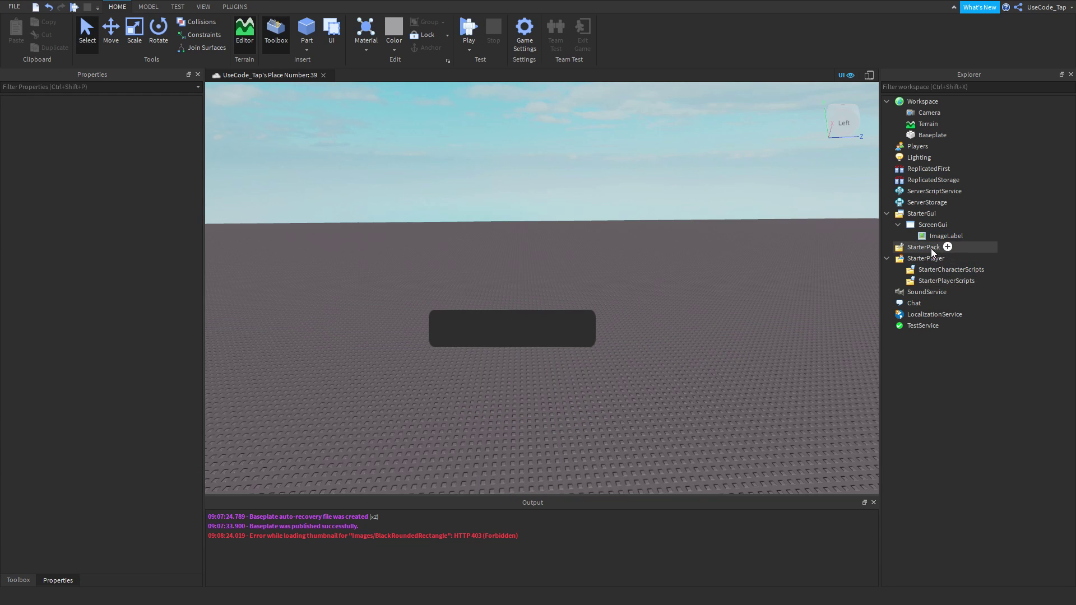
Move the ImageLabel up toward the middle of the viewport, at about 389, 300.
click(946, 236)
click(512, 313)
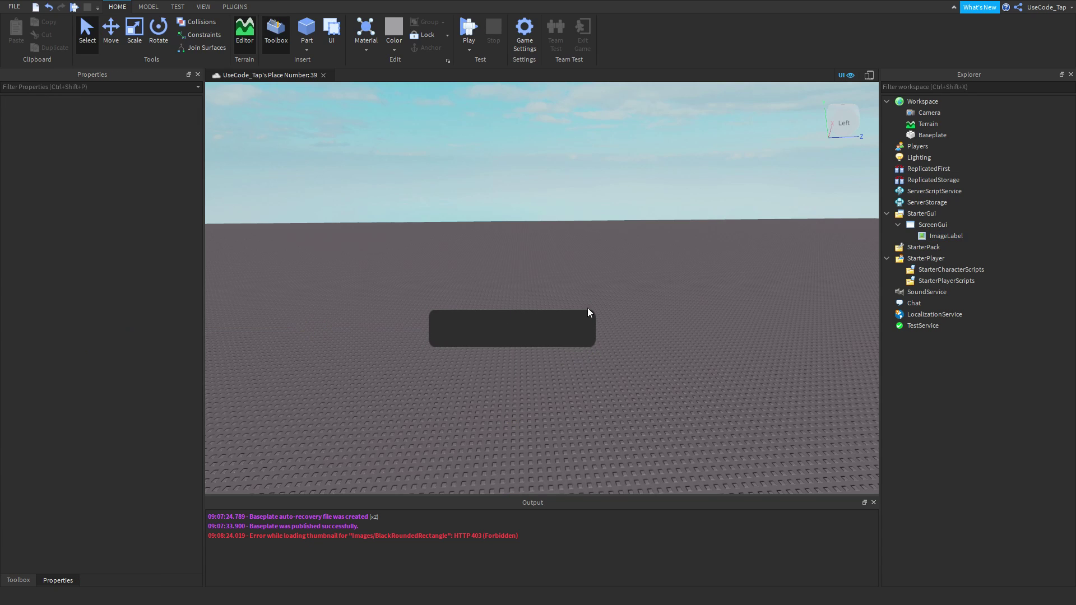
click(933, 225)
click(920, 238)
drag(513, 328, 514, 268)
click(506, 253)
Try a BorderSizePixel of 5 on the ImageLabel and return it to 1.
click(929, 236)
scroll(172, 284, down, 3)
scroll(176, 276, up, 3)
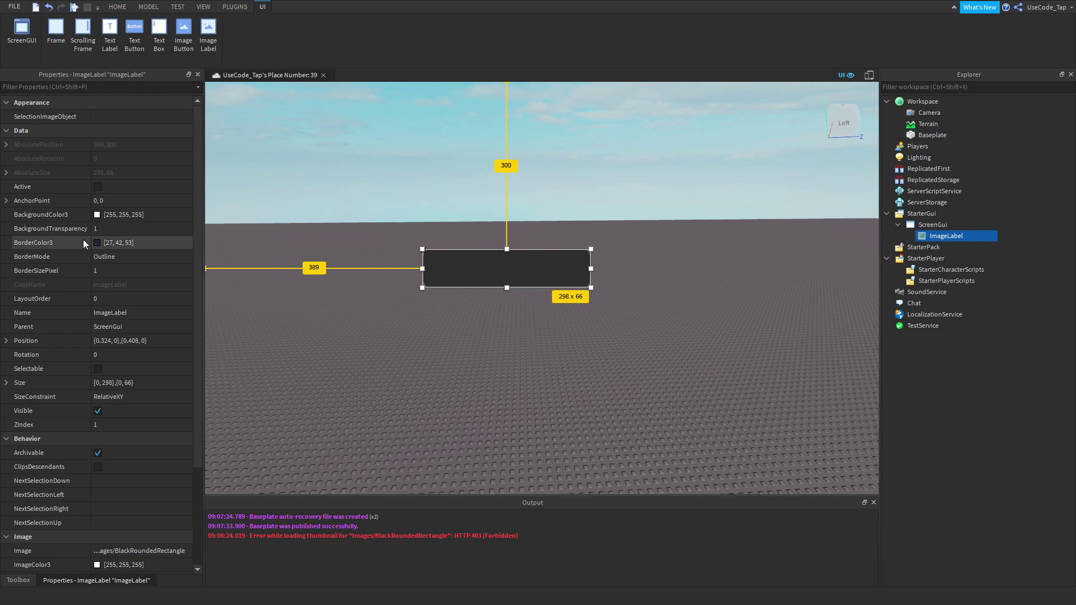
click(106, 271)
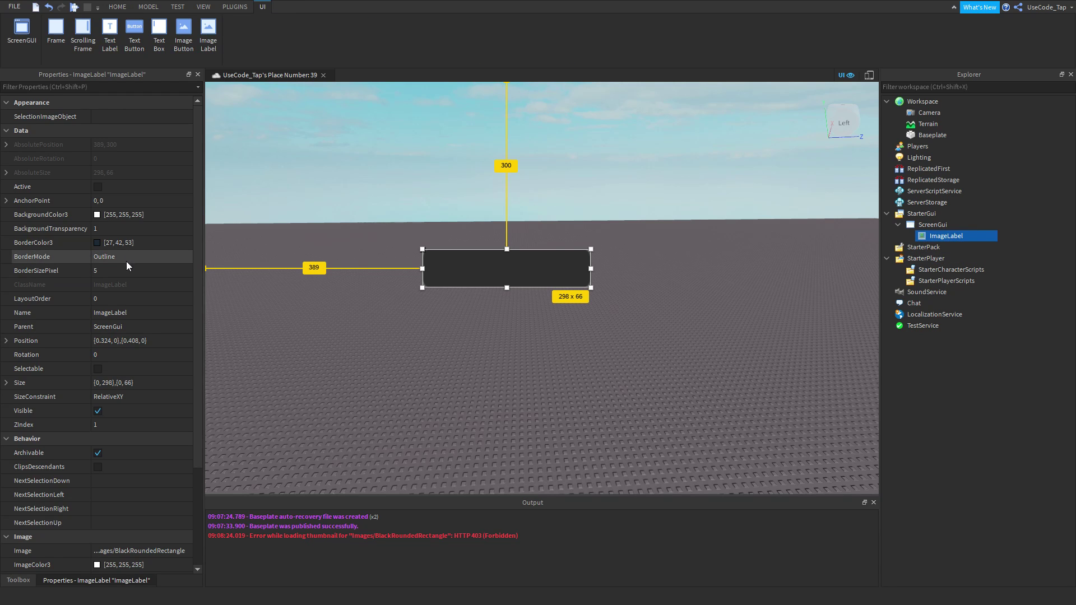
click(95, 257)
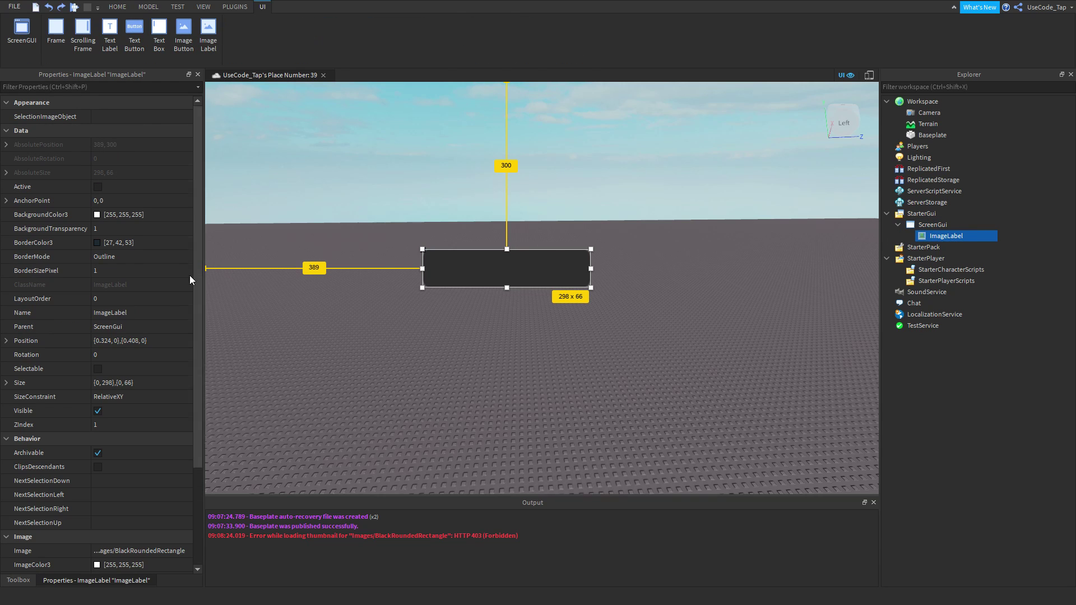
Set the ImageLabel's BackgroundTransparency to 0 and deselect the label to compare its corners.
click(117, 233)
text(0)
key(Return)
click(424, 234)
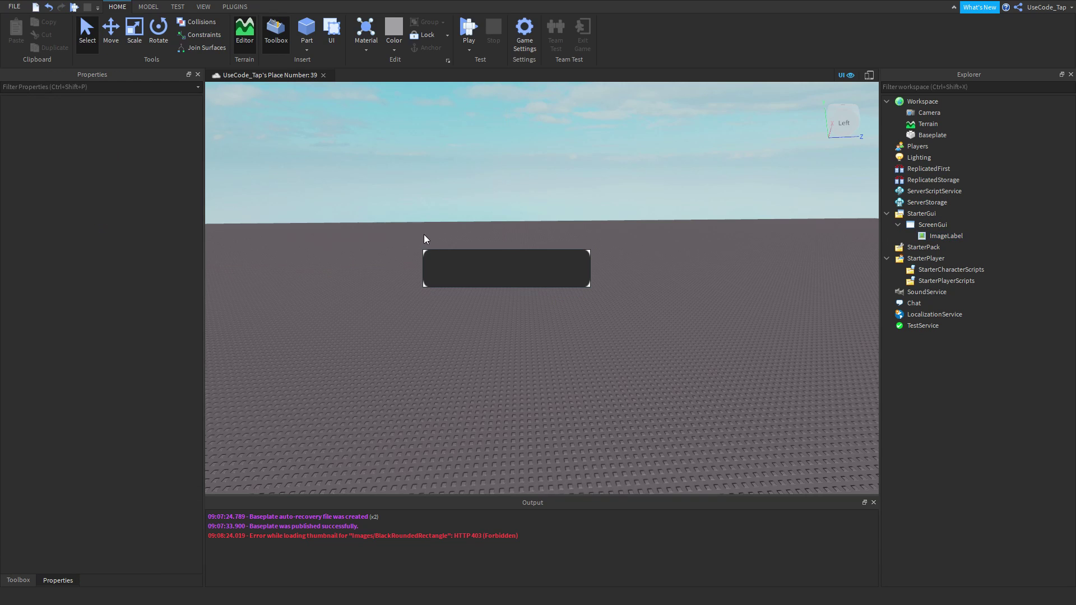
click(935, 236)
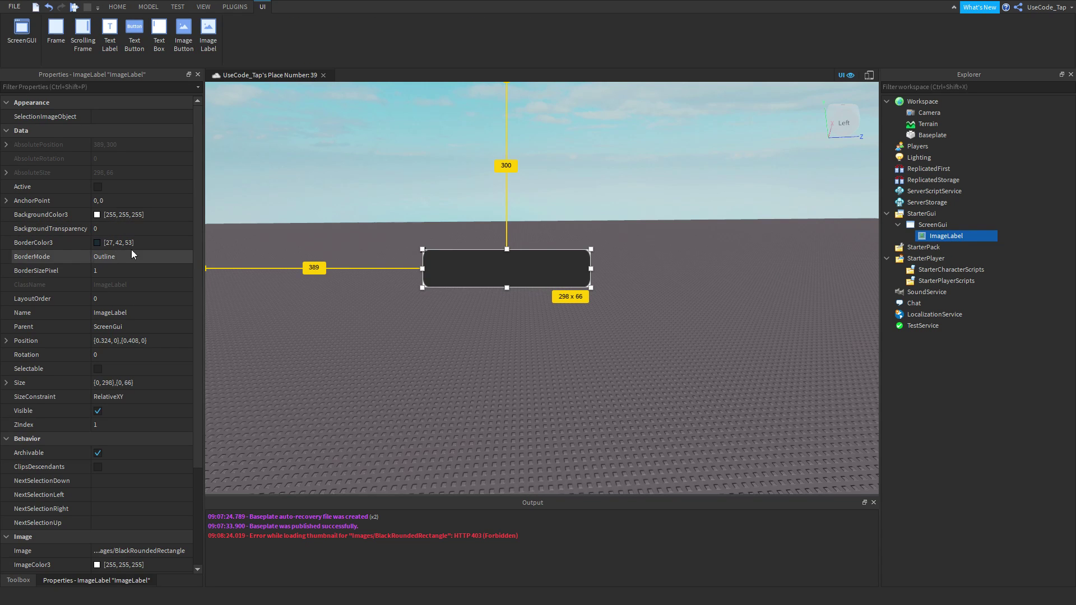
click(404, 203)
Undo the last BackgroundTransparency change on the ImageLabel.
click(959, 237)
click(492, 242)
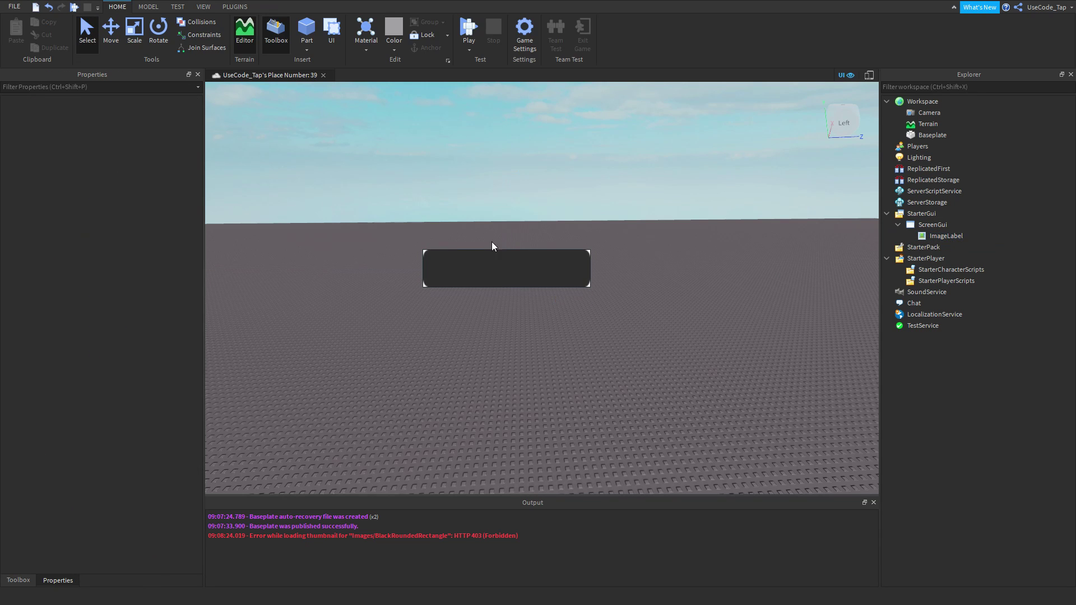
key(ctrl+z)
click(493, 232)
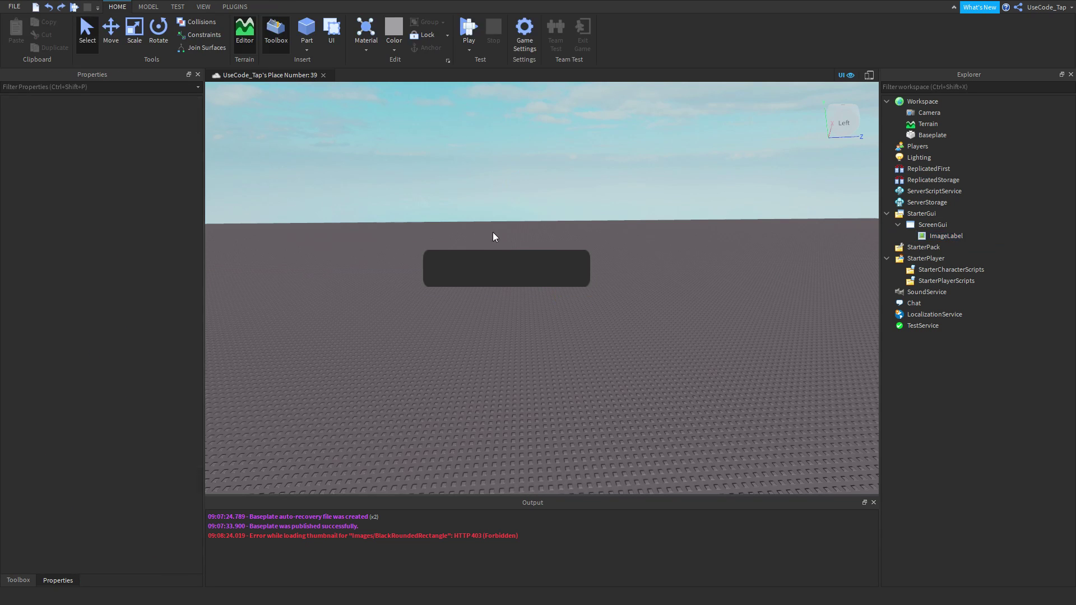
Try a cyan ImageColor3 of 2, 230, 255 on the ImageLabel, with the color picker moved clear of the label.
click(942, 236)
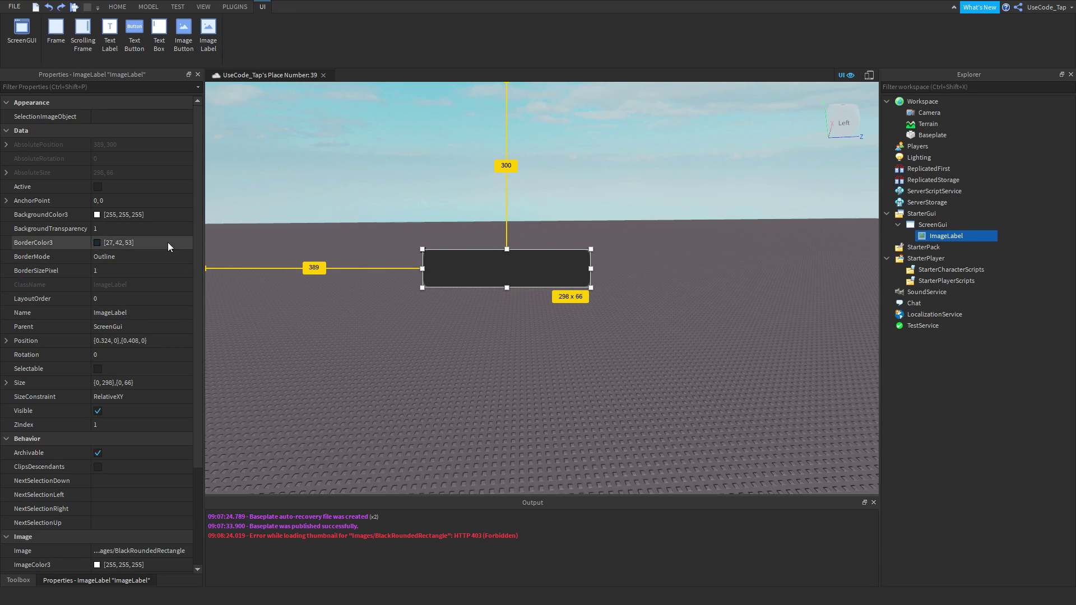
scroll(134, 261, down, 2)
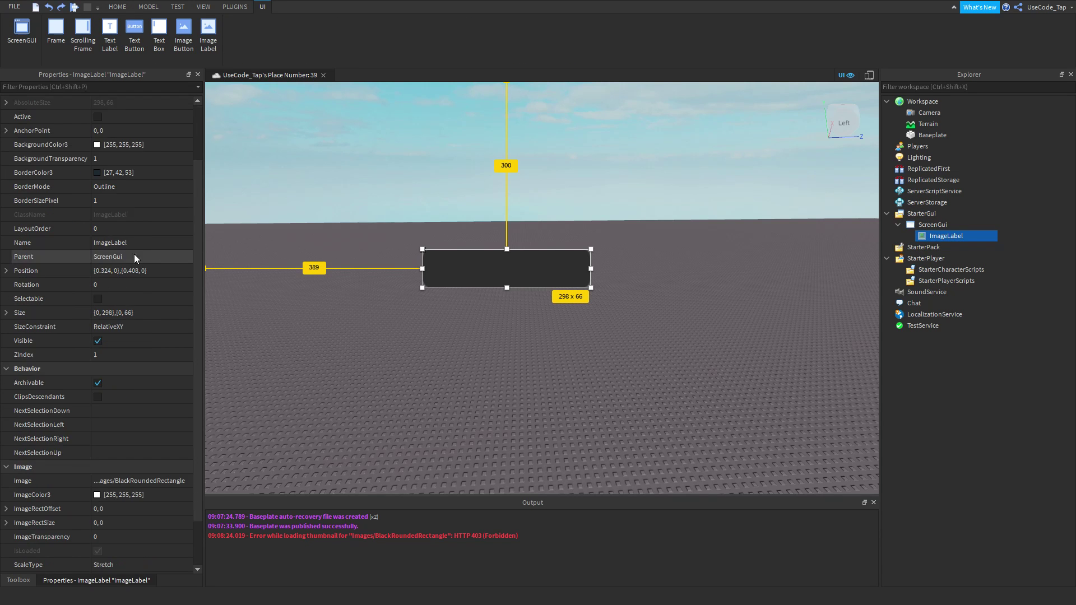
scroll(153, 271, up, 2)
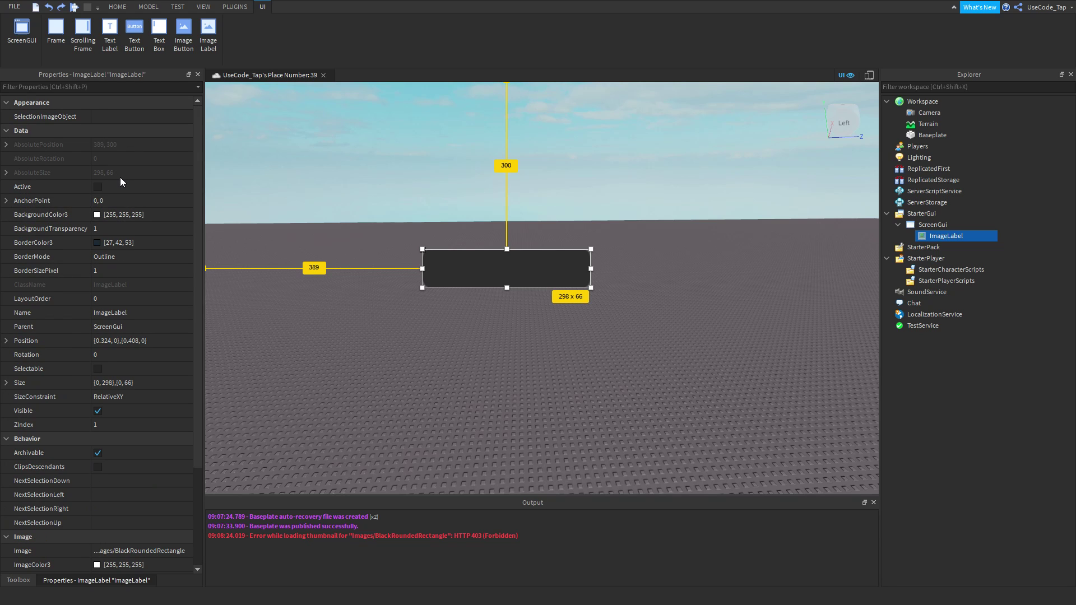
scroll(122, 202, down, 3)
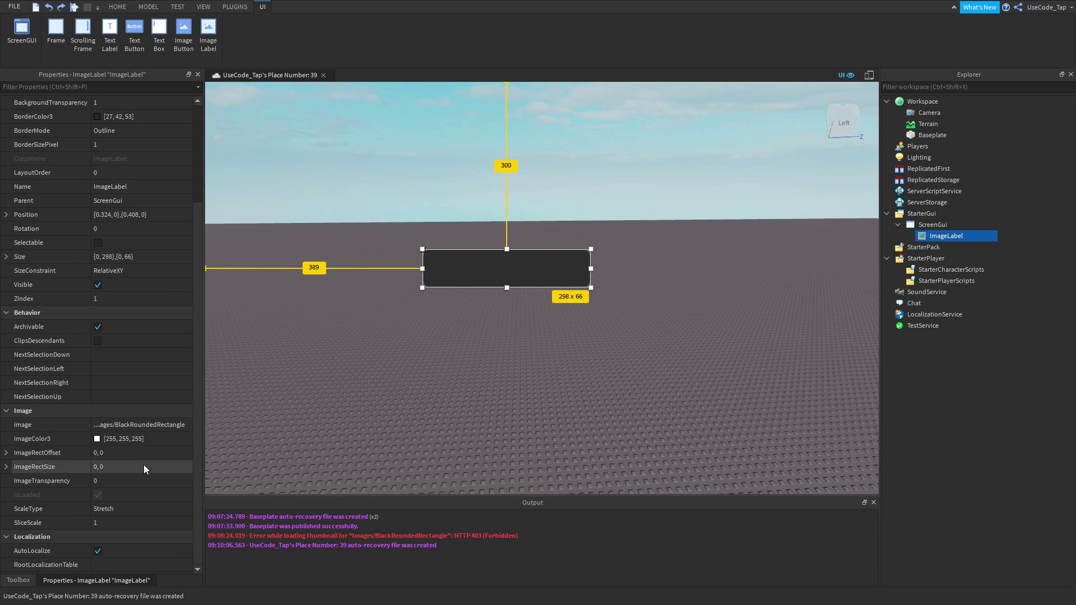
click(97, 439)
drag(533, 183, 129, 163)
drag(171, 233, 351, 322)
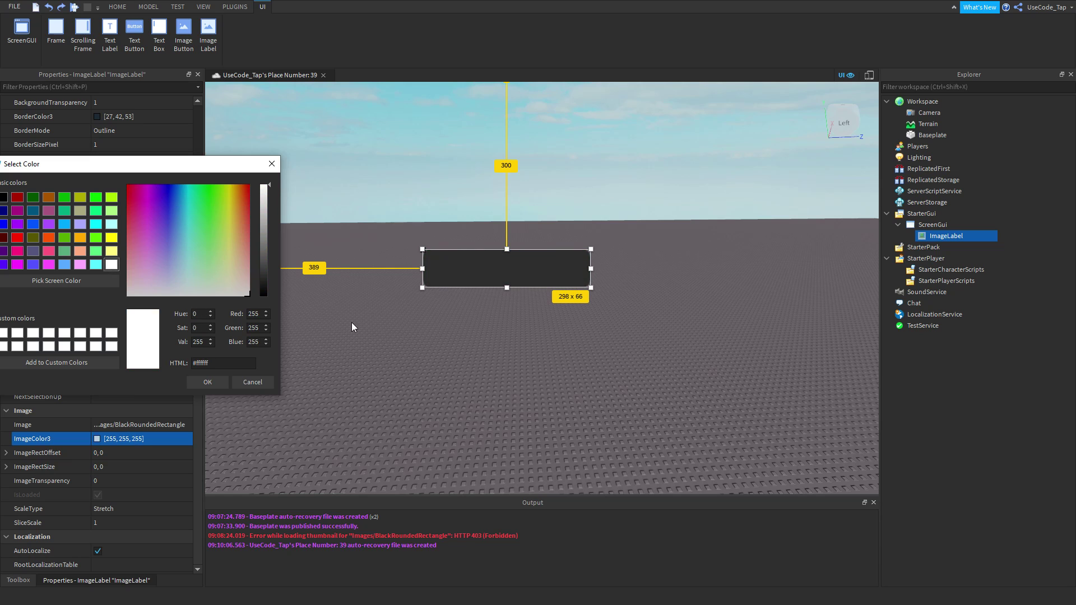
drag(265, 206, 270, 143)
drag(223, 216, 212, 171)
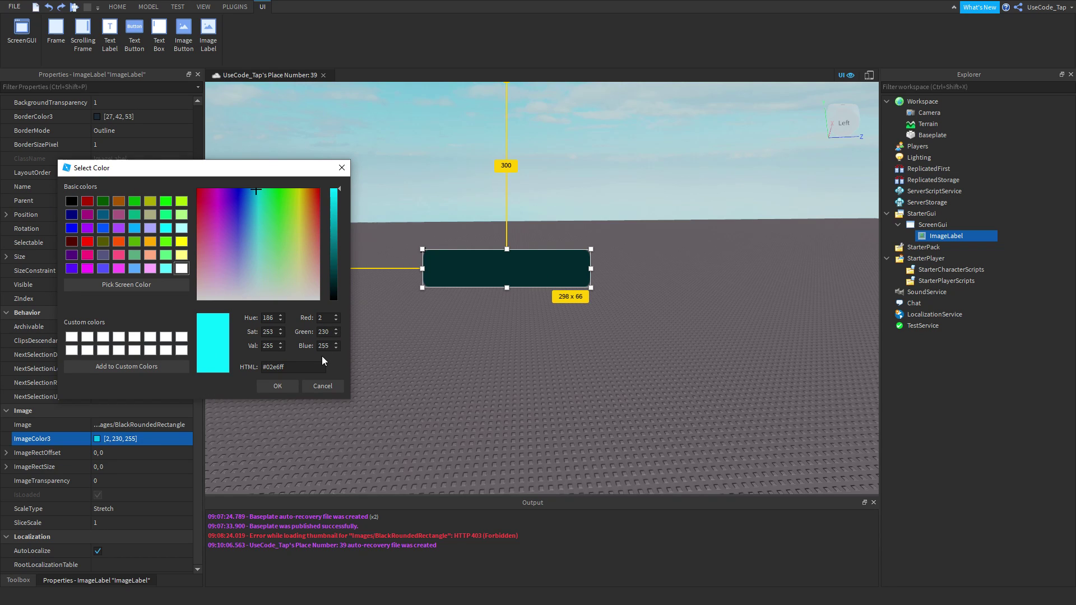
Try other tints for the ImageLabel, ending on a pale blue ImageColor3 of 155, 207, 255.
drag(336, 194, 311, 340)
drag(300, 252, 197, 295)
drag(337, 293, 365, 122)
mouse_move(315, 204)
mouse_down()
mouse_move(304, 169)
mouse_move(176, 284)
mouse_move(247, 195)
mouse_move(230, 206)
mouse_move(269, 227)
mouse_move(196, 219)
mouse_move(350, 258)
mouse_move(253, 260)
mouse_move(200, 289)
mouse_move(308, 281)
mouse_move(330, 237)
mouse_move(274, 281)
mouse_move(247, 221)
mouse_move(308, 213)
mouse_move(248, 254)
mouse_up()
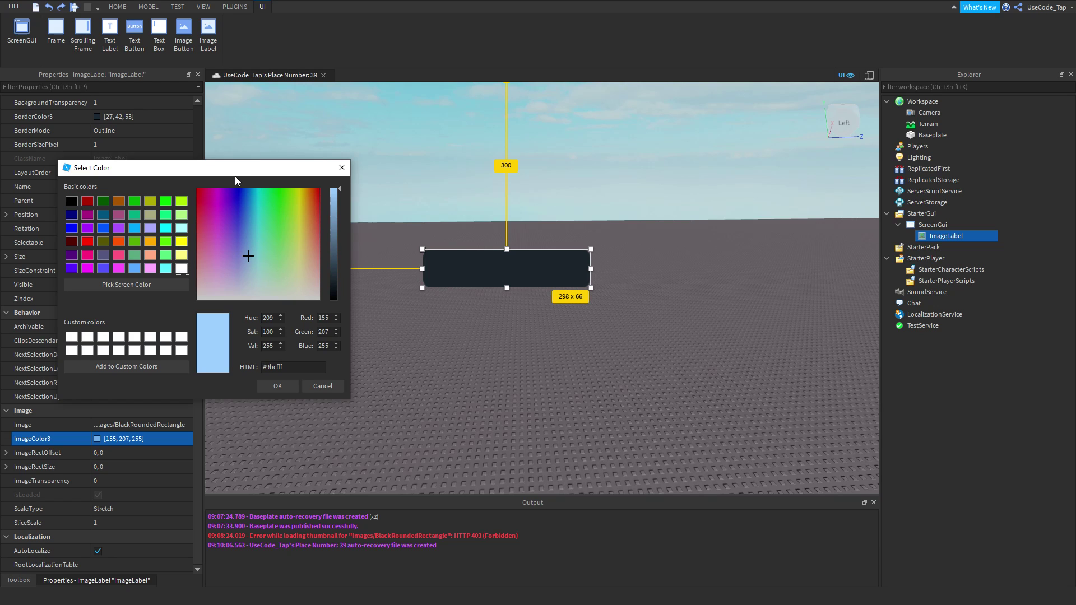
Apply a red ImageColor3 to the ImageLabel and shift the label to about 416, 290 in the viewport.
mouse_move(250, 191)
mouse_down()
mouse_move(195, 181)
mouse_move(275, 283)
mouse_move(391, 215)
mouse_move(301, 262)
mouse_move(253, 156)
mouse_move(216, 307)
mouse_move(243, 291)
mouse_move(244, 218)
mouse_move(265, 213)
mouse_up()
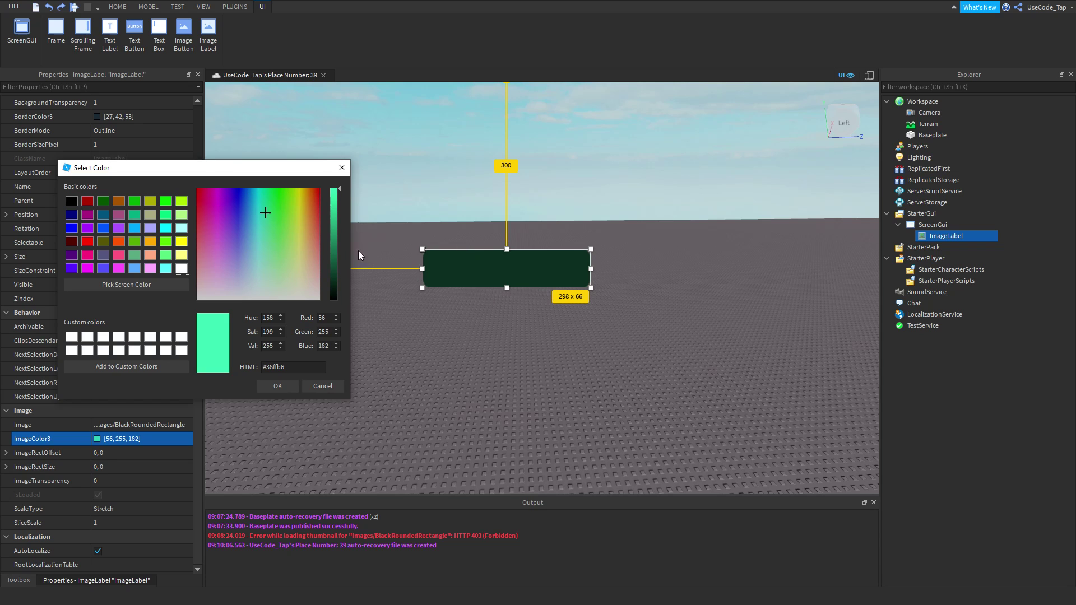
mouse_move(260, 224)
mouse_down()
mouse_move(244, 227)
mouse_move(335, 207)
mouse_move(317, 189)
mouse_up()
click(288, 389)
click(546, 236)
Undo the ImageLabel's last move and its red ImageColor3 change.
click(946, 236)
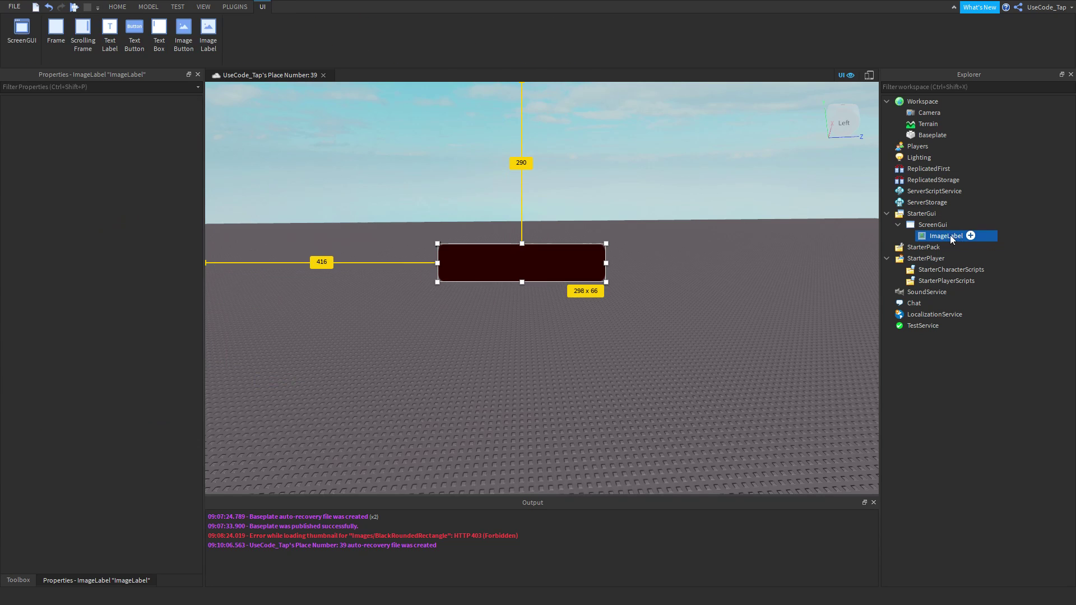
scroll(177, 424, down, 3)
key(ctrl+z)
key(ctrl+z)
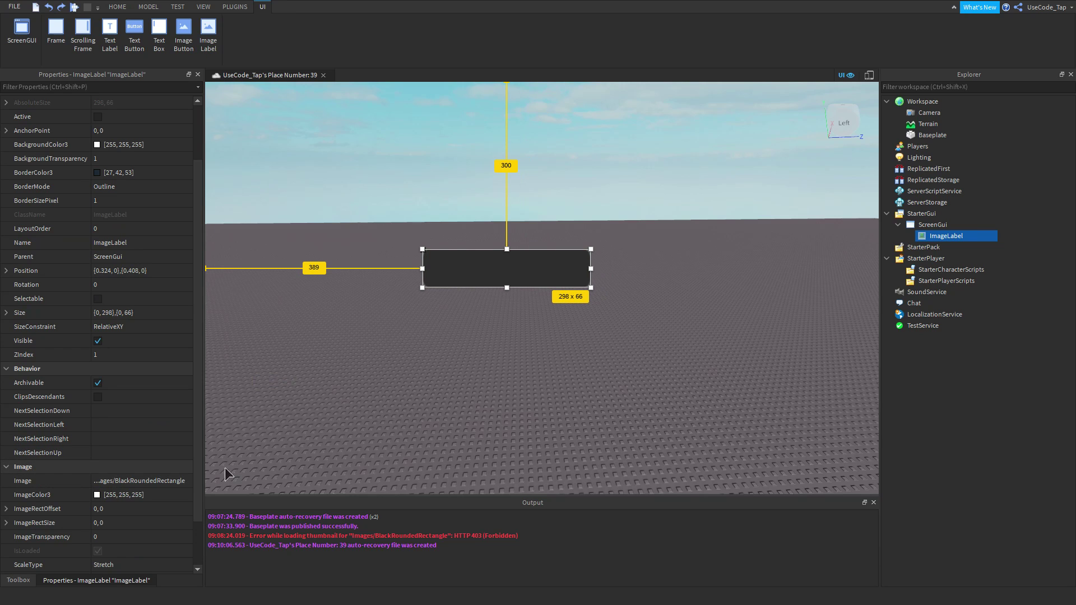
Open the color picker for the ImageLabel's ImageColor3 and move it so the label can be seen.
click(132, 495)
click(97, 495)
drag(437, 183, 158, 179)
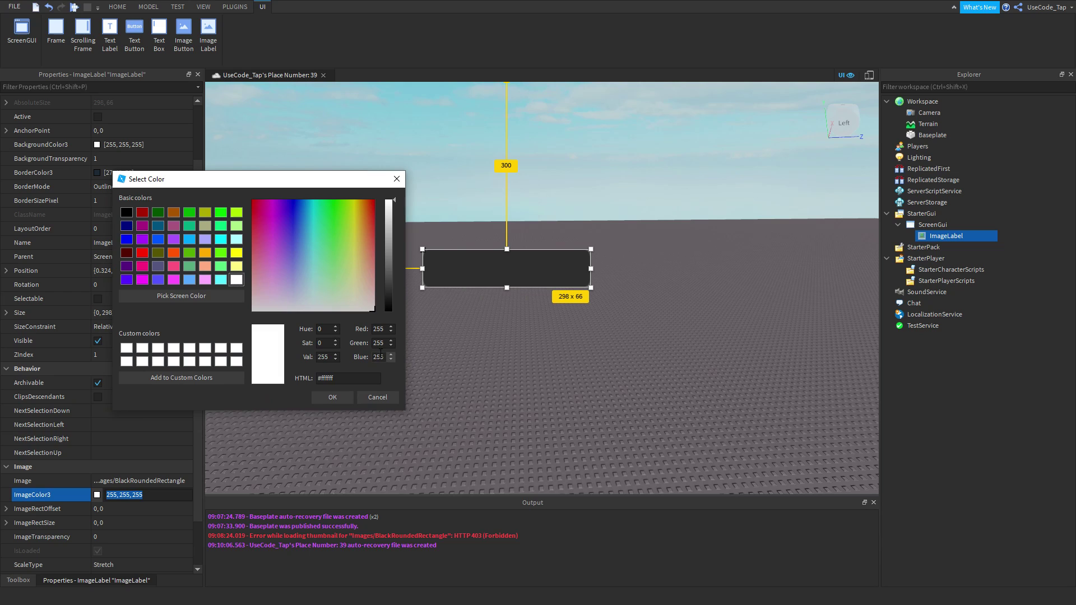
click(374, 330)
click(321, 343)
key(Tab)
click(379, 329)
click(390, 331)
click(390, 326)
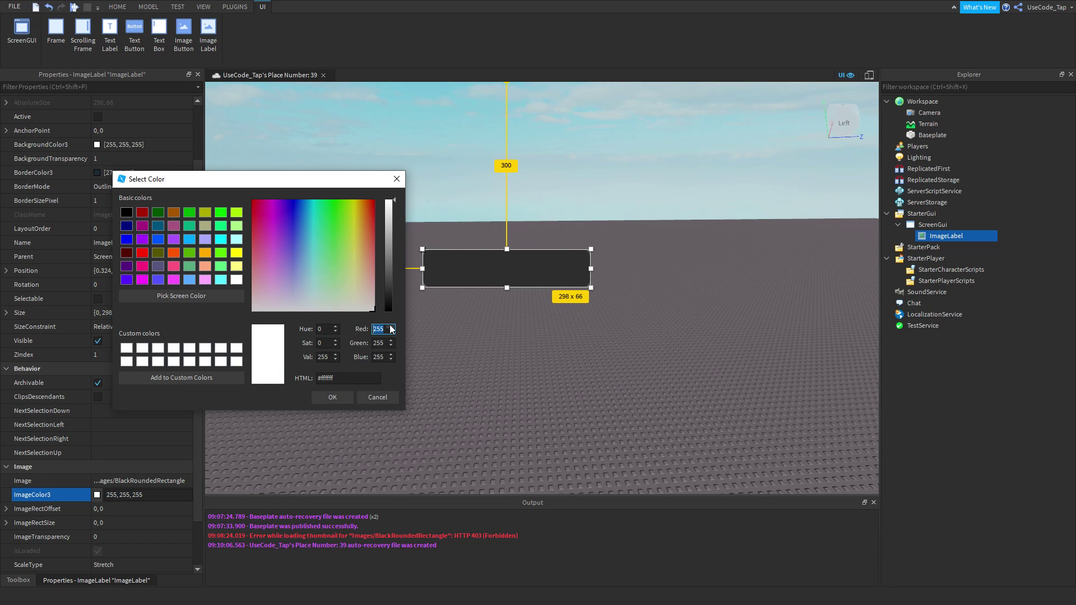
Lower the Red value of the ImageLabel's ImageColor3 gradually, then set it to 0 to preview cyan.
click(392, 333)
click(391, 332)
click(392, 332)
click(391, 333)
click(392, 332)
click(391, 332)
click(391, 332)
click(391, 332)
click(391, 332)
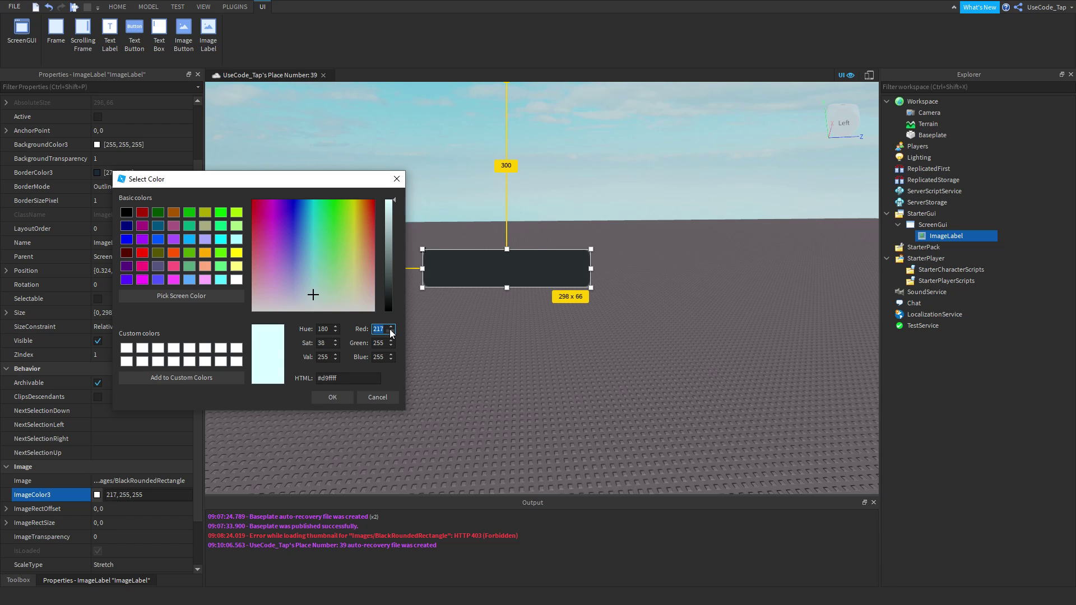
click(391, 332)
click(392, 332)
click(391, 333)
click(391, 332)
click(391, 332)
click(389, 332)
click(389, 332)
click(389, 332)
click(389, 331)
click(389, 332)
text(0)
key(Tab)
key(Tab)
double_click(381, 342)
click(385, 361)
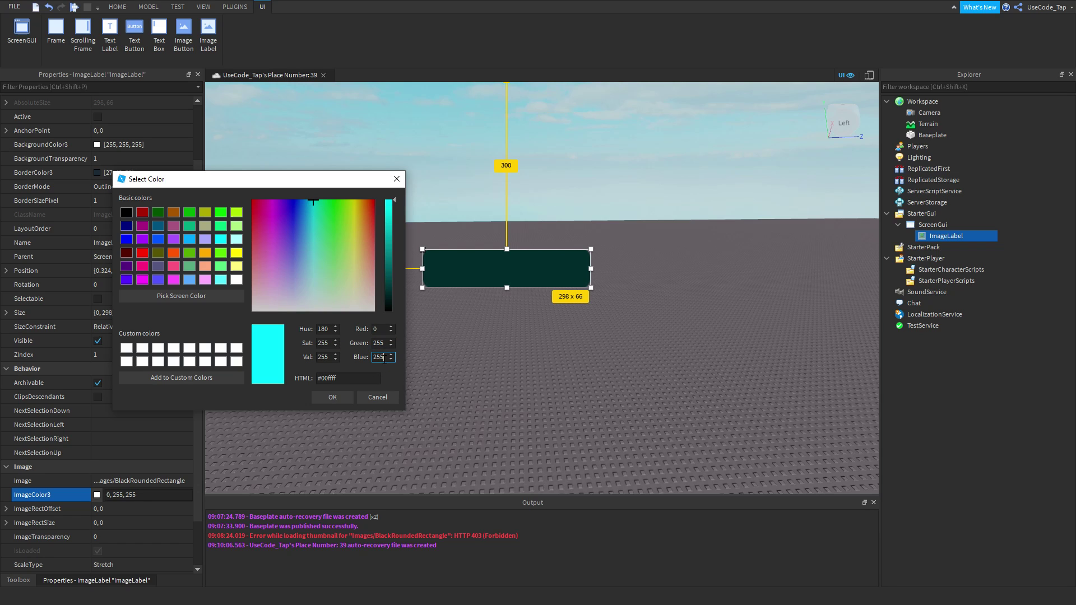
Set the Blue value to 0 to preview a pure green ImageColor3 of 0, 255, 0.
click(381, 340)
double_click(381, 357)
text(0)
click(380, 329)
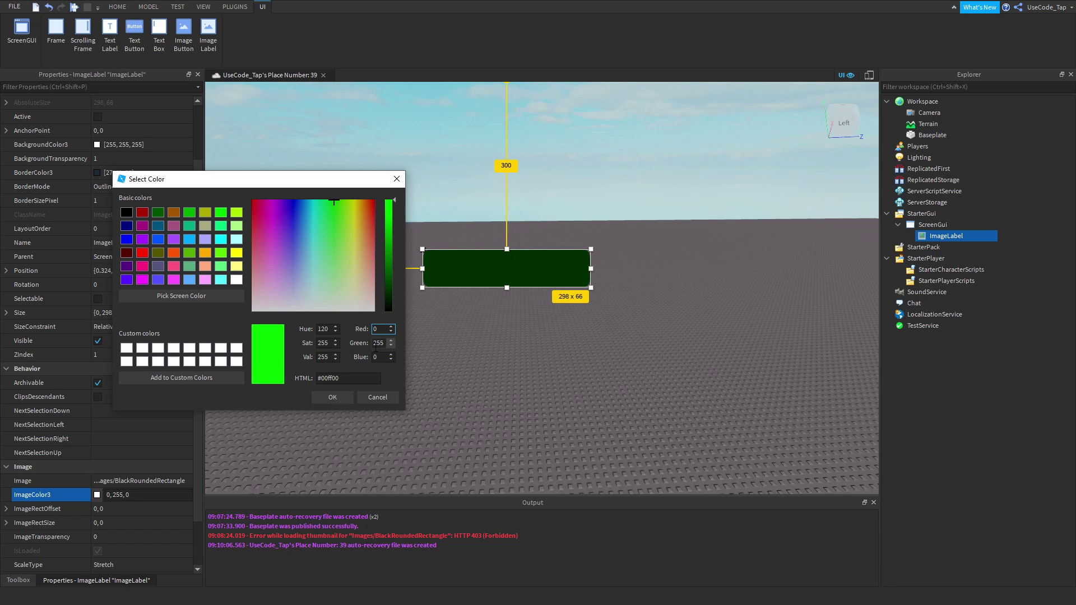
Set Green to 0 and Red to 255 to preview a pure red ImageColor3.
double_click(380, 343)
text(0)
double_click(380, 329)
text(255)
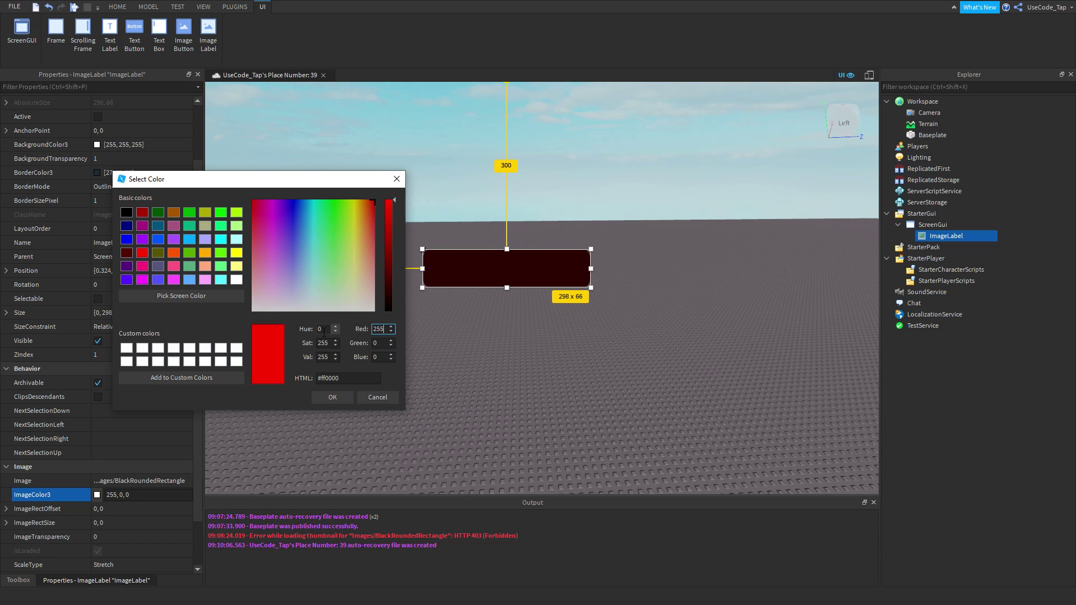
Set Blue to 255 to preview magenta, then set Red to 0 to preview pure blue.
double_click(379, 357)
text(255)
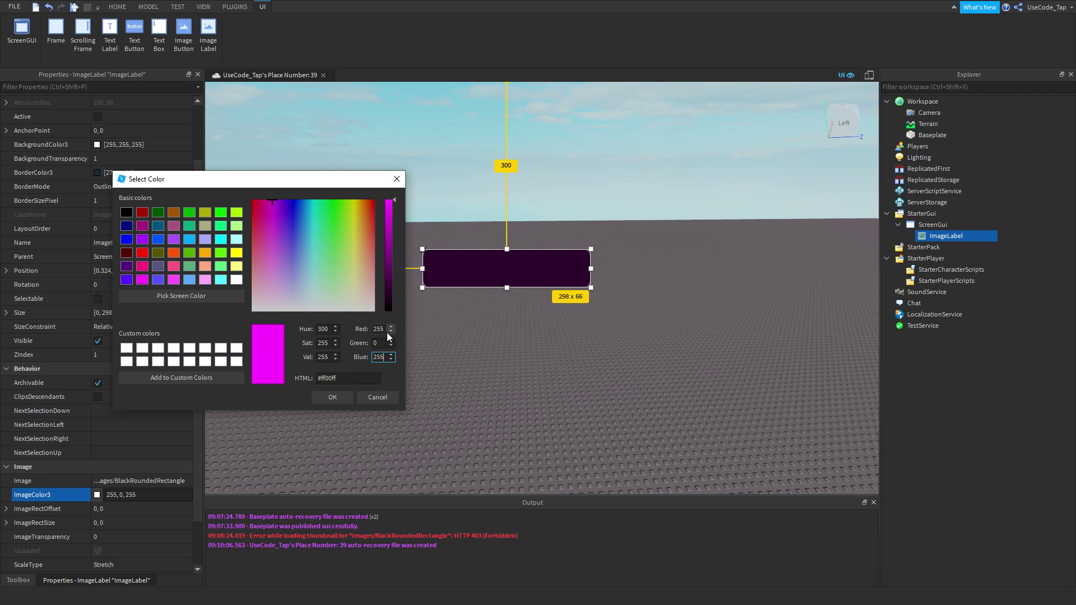
double_click(380, 329)
key(BackSpace)
text(0)
click(382, 343)
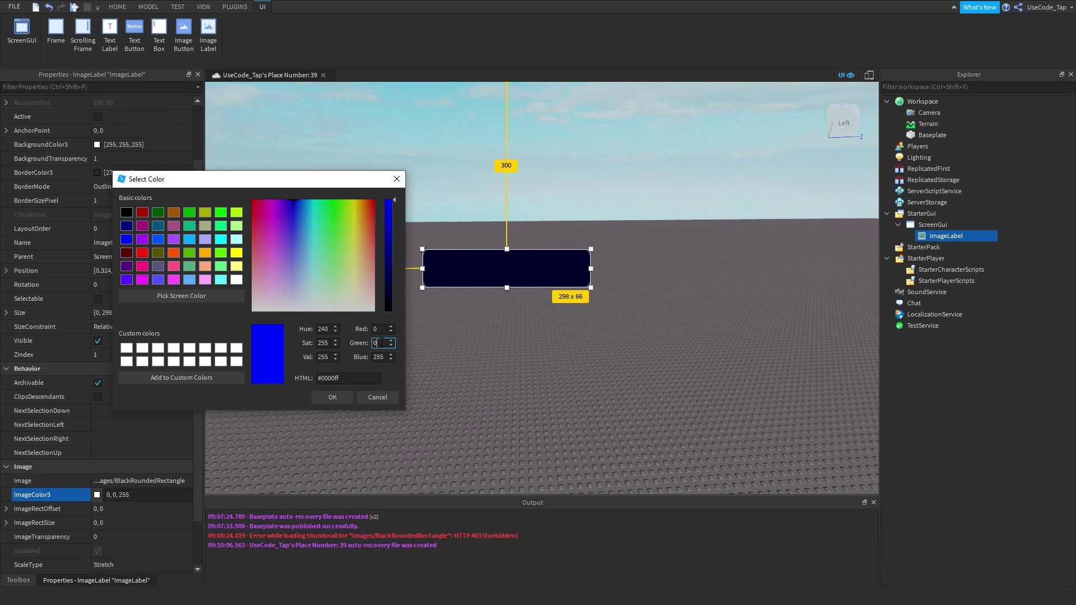
Cancel the ImageColor3 change and deselect the ImageLabel.
click(374, 358)
double_click(374, 357)
click(365, 398)
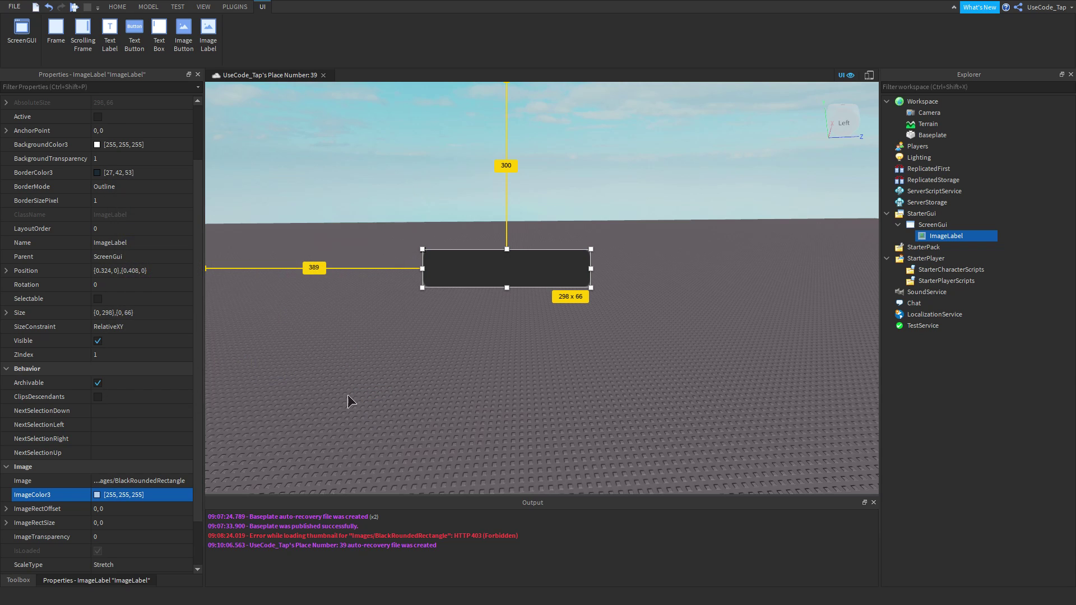
scroll(109, 425, down, 1)
click(513, 348)
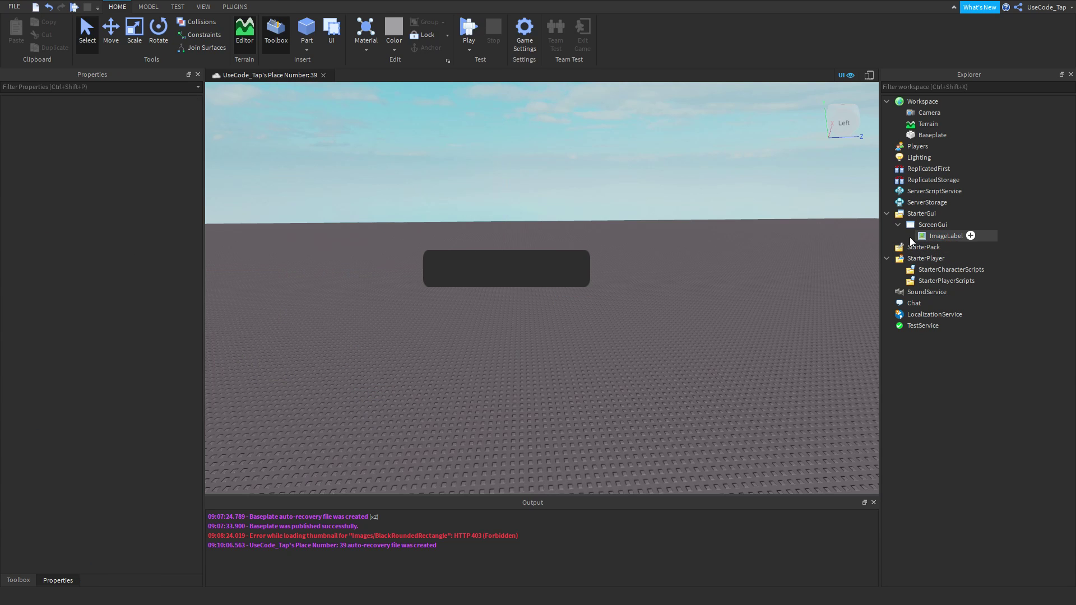
Try a black ImageColor3 of 0, 0, 0 on the ImageLabel and close the color picker.
click(946, 236)
click(98, 495)
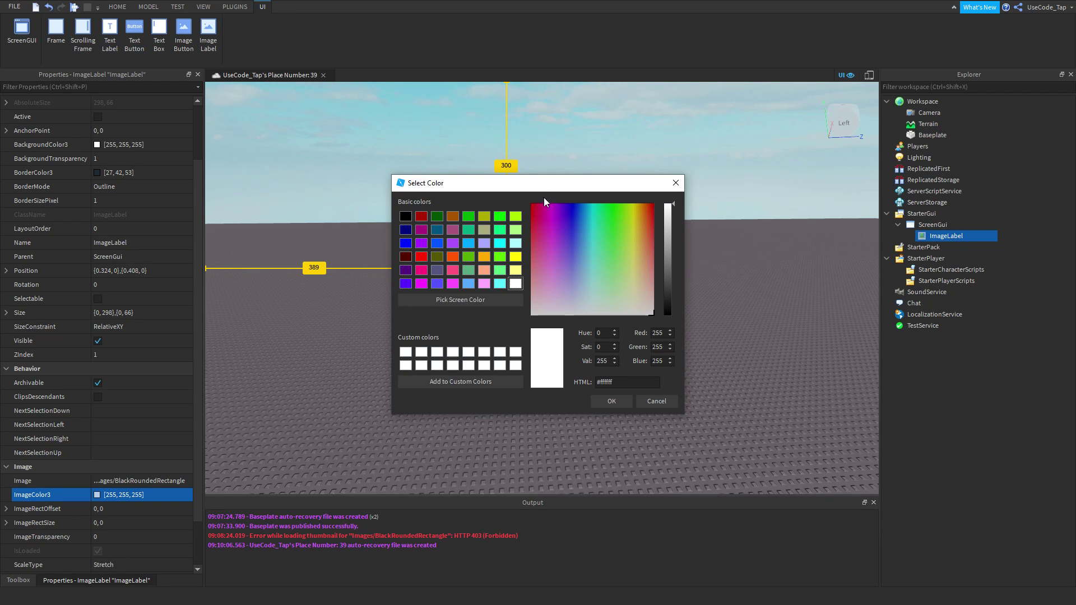
drag(539, 184, 403, 175)
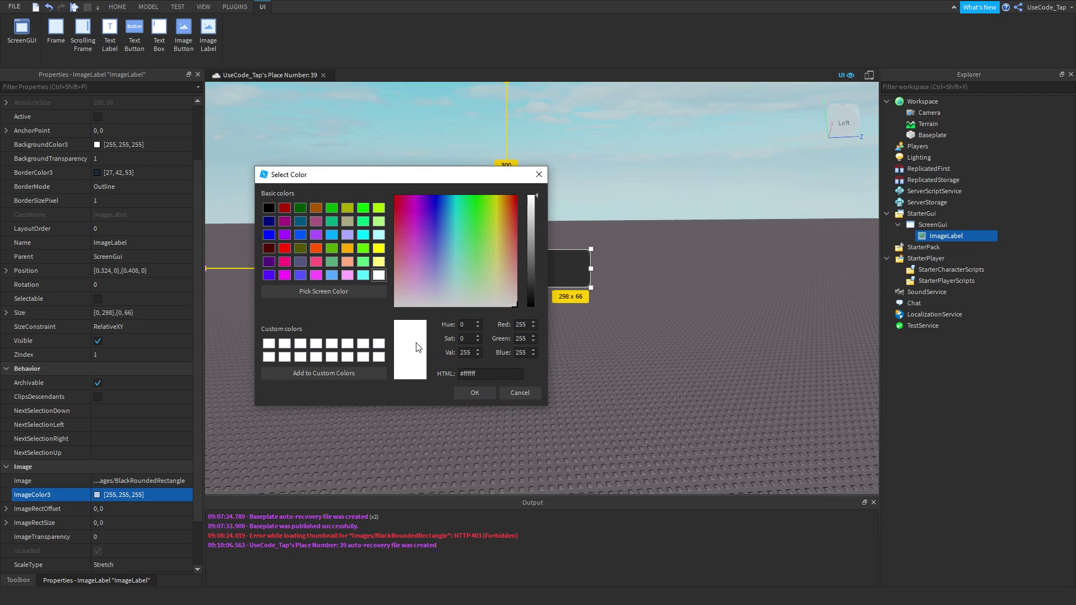
click(519, 325)
text(0)
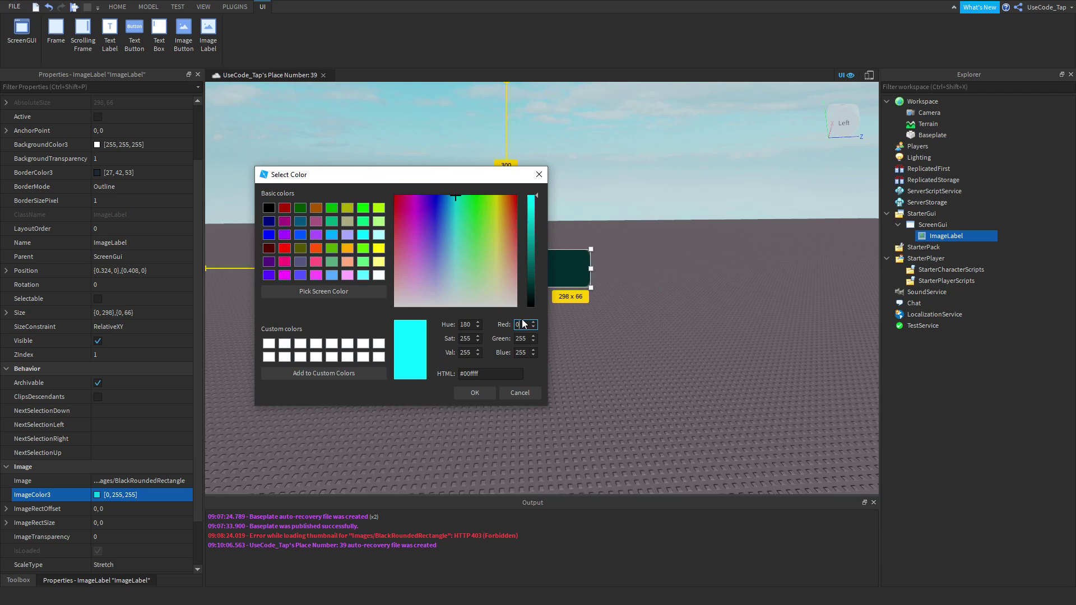
click(516, 339)
text(0)
click(518, 352)
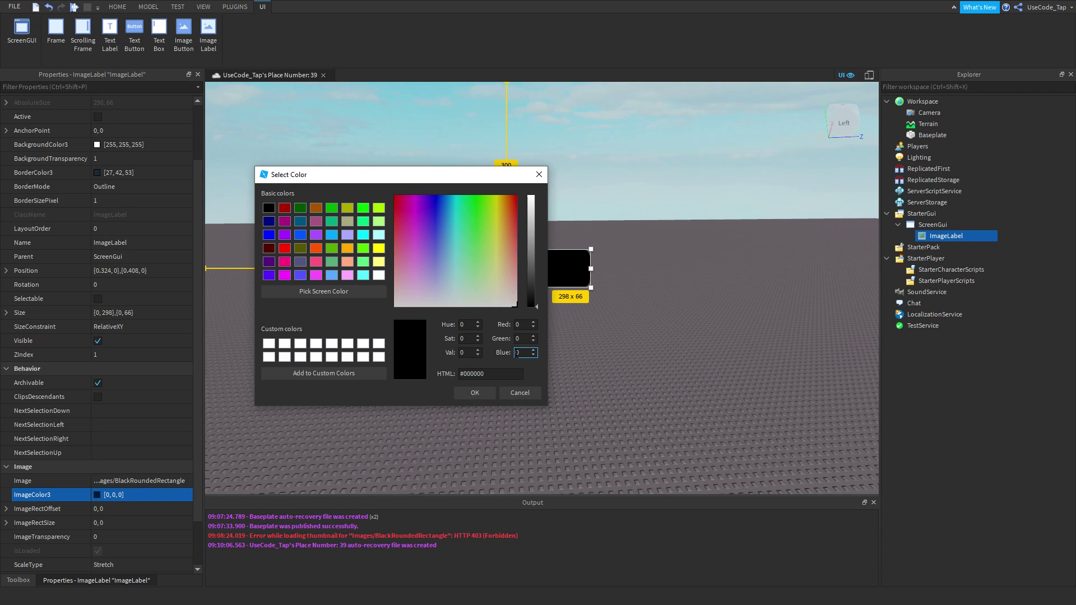
text(255)
click(475, 393)
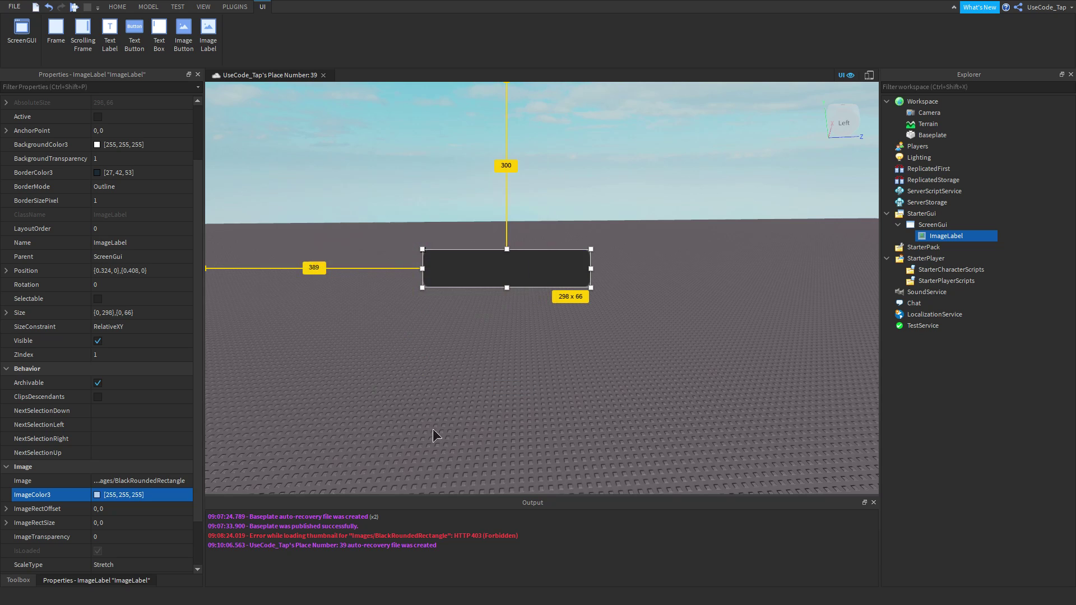
click(267, 458)
click(931, 225)
click(941, 236)
scroll(157, 486, down, 3)
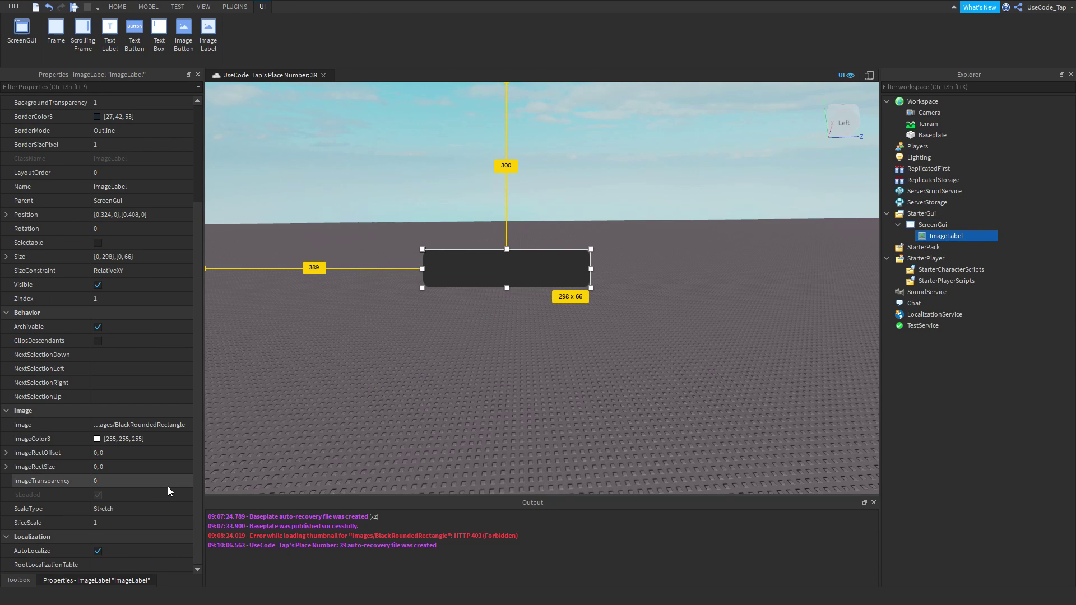
click(475, 221)
click(952, 236)
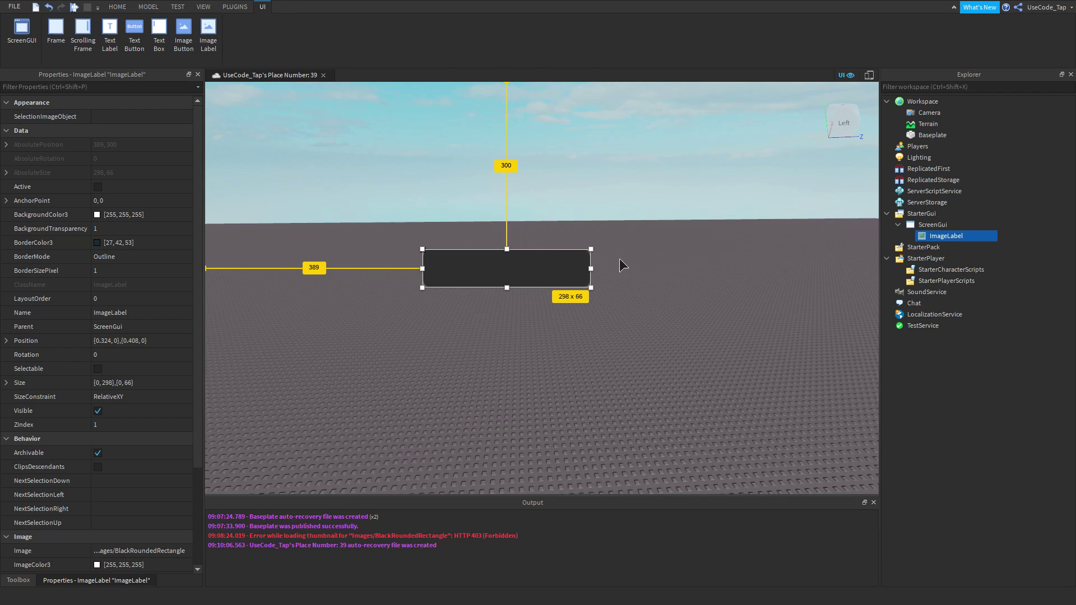
Examine the ScaleType options available for the ImageLabel's image.
scroll(129, 382, down, 3)
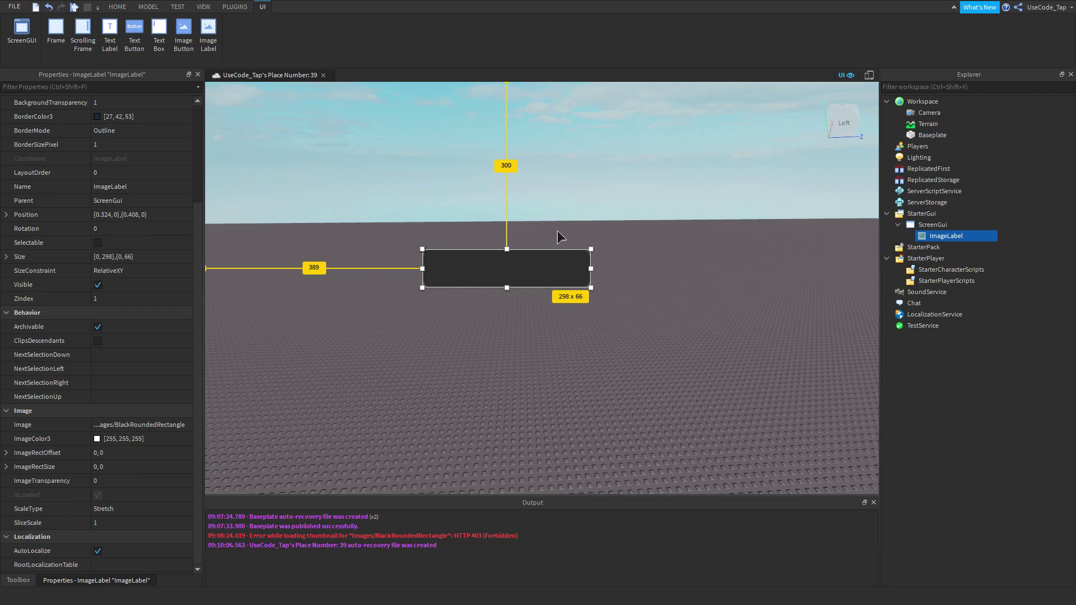
click(116, 506)
click(116, 509)
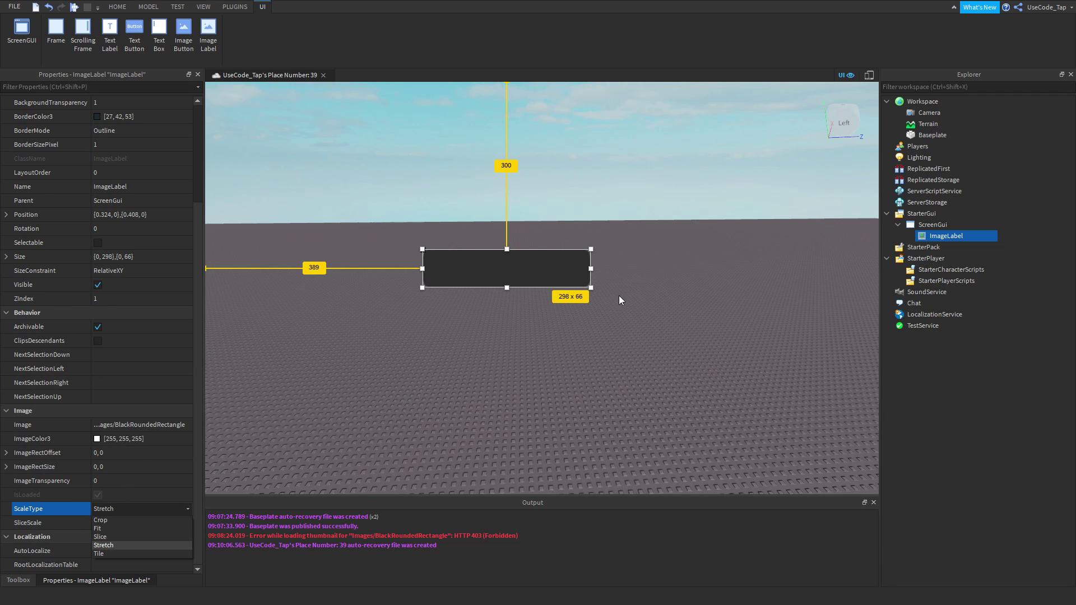
click(619, 295)
click(946, 236)
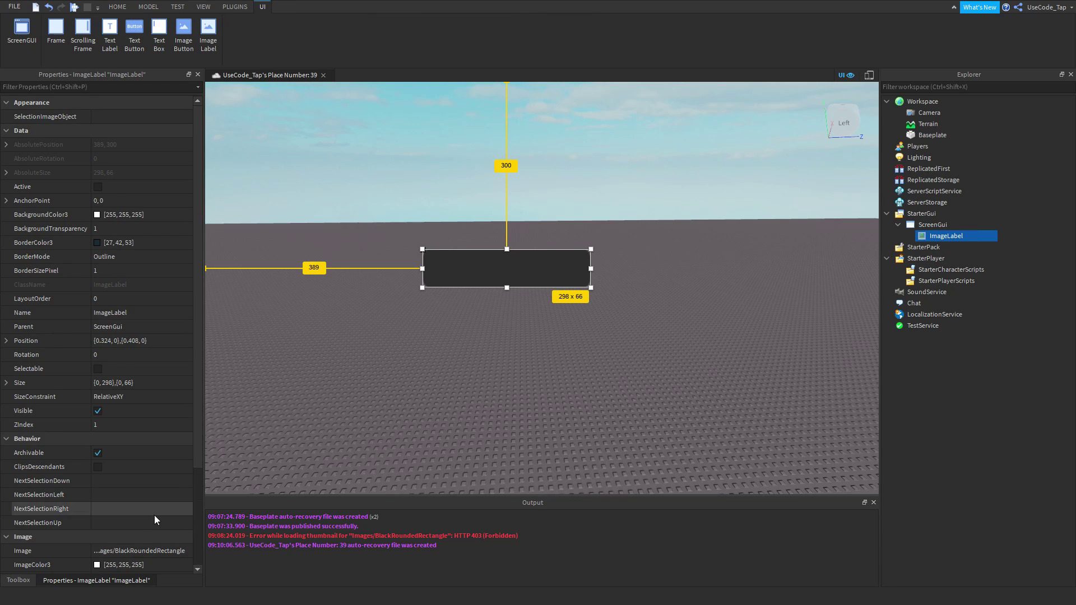
click(119, 510)
click(119, 513)
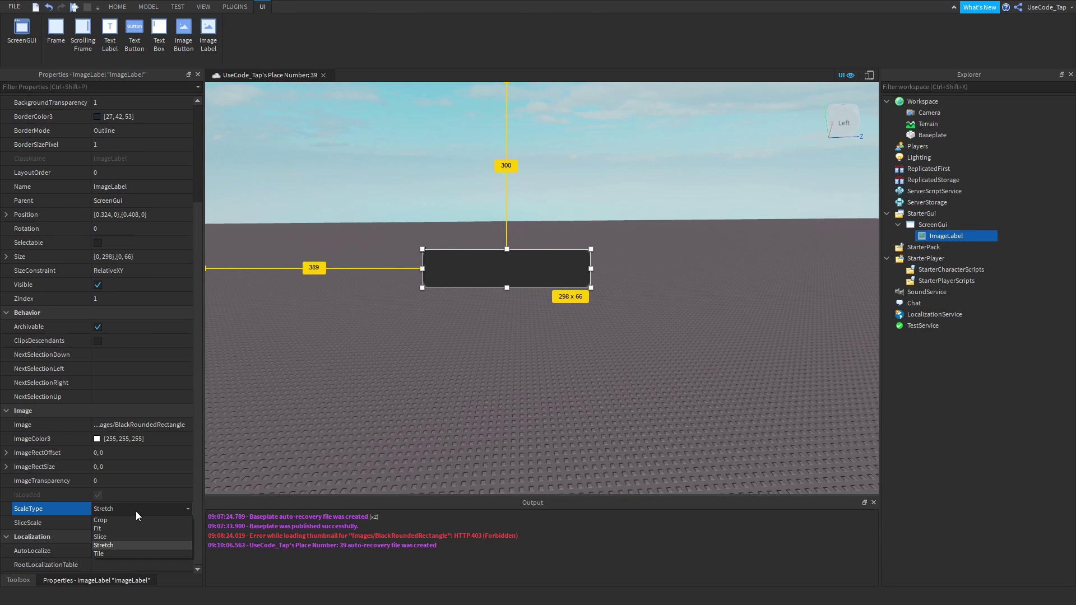
click(135, 511)
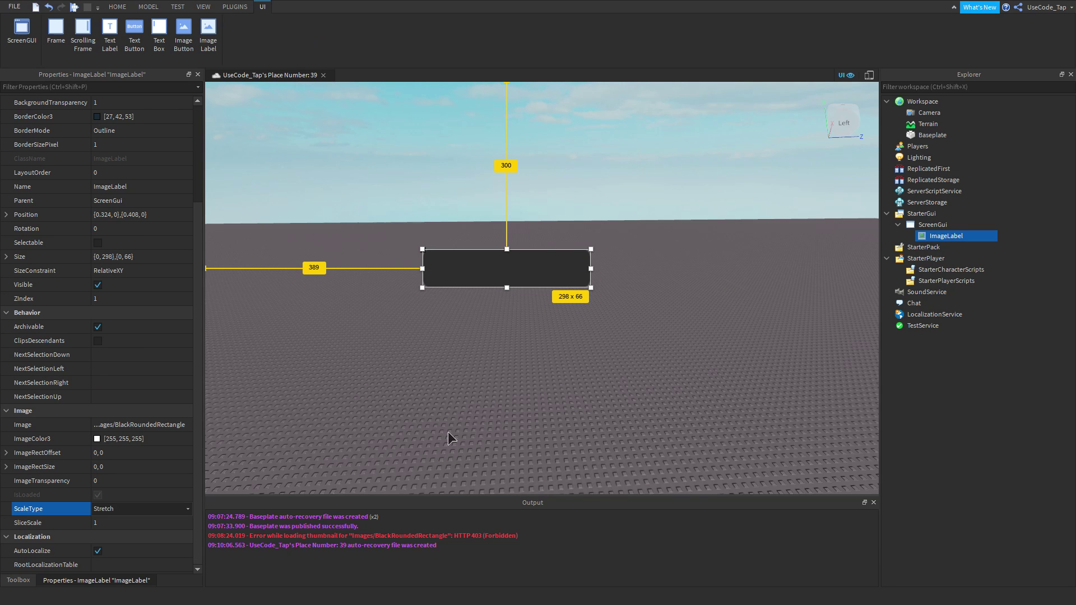
Widen the ImageLabel to about 601 pixels from its right edge and deselect it to inspect the stretched corners.
click(908, 227)
click(925, 237)
click(906, 203)
click(913, 234)
scroll(94, 457, down, 3)
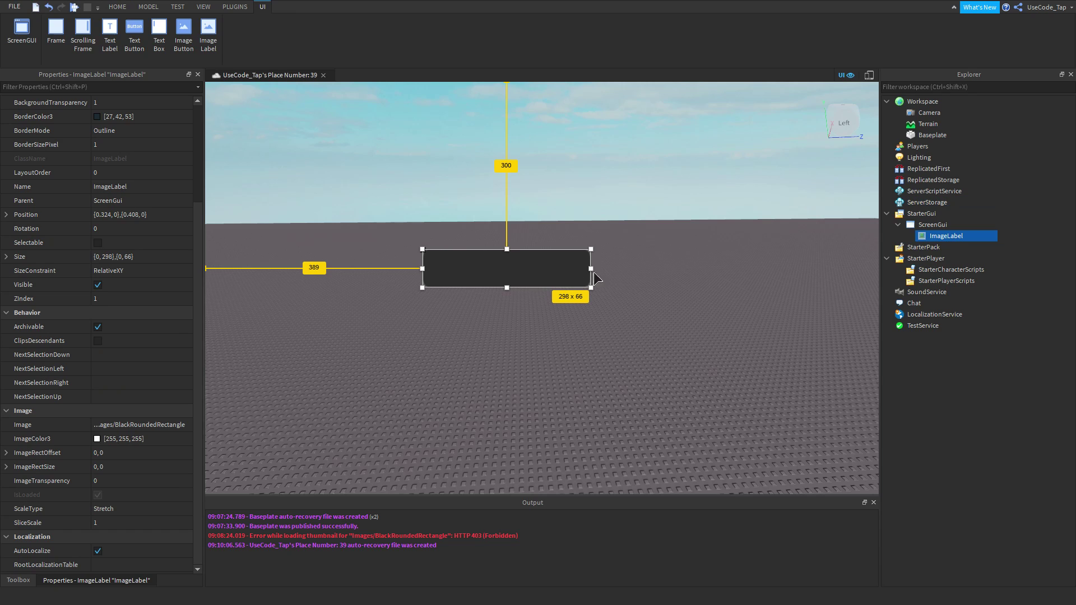
drag(591, 270, 761, 268)
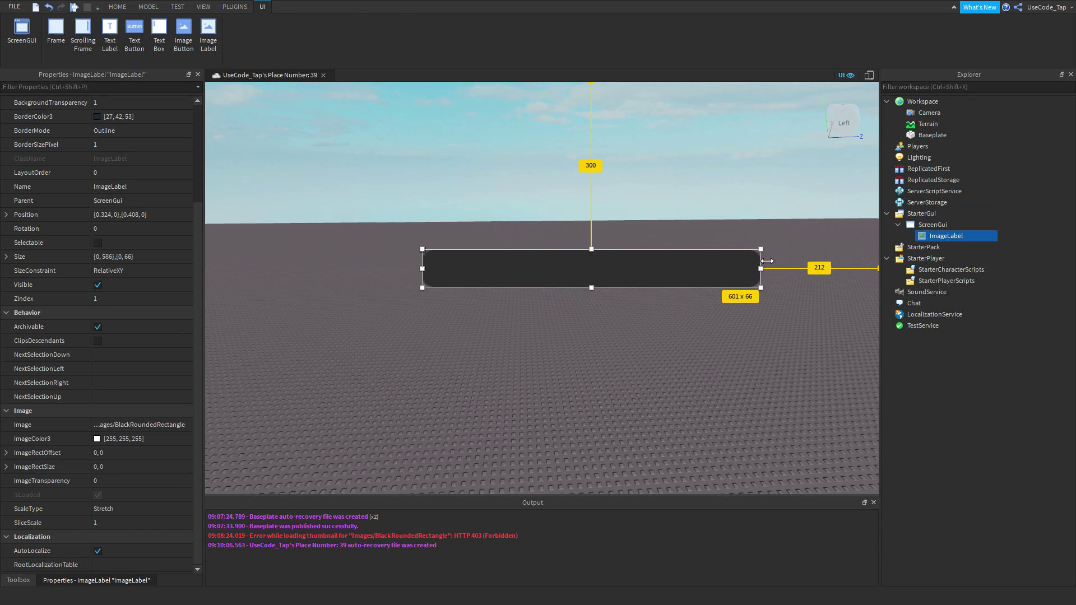
click(807, 247)
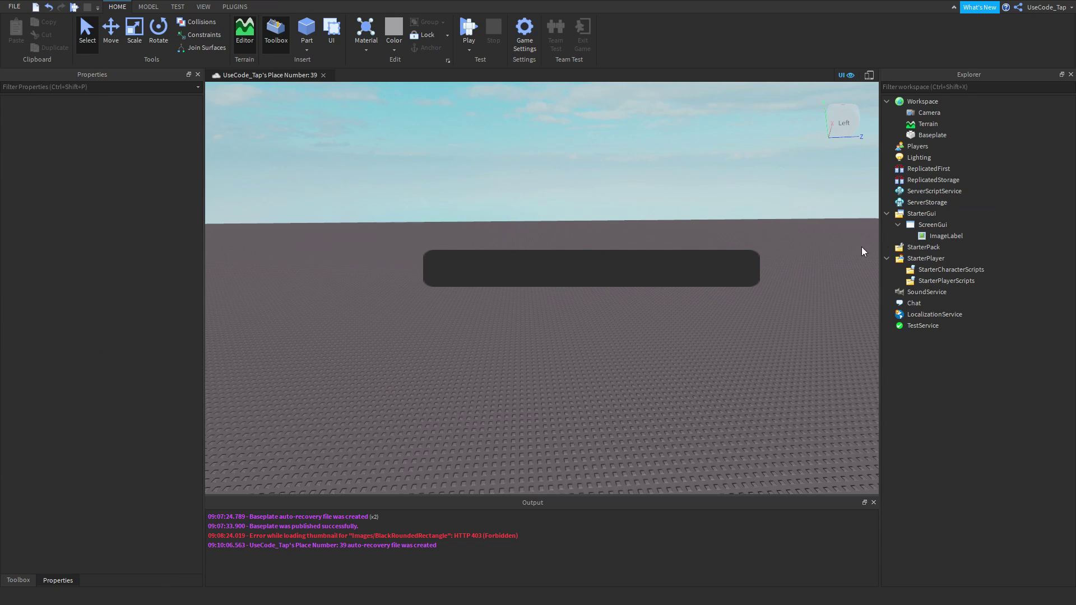
Increase the ImageLabel's height to about 301 pixels from its top edge and move the label toward the viewport's centre.
click(925, 236)
drag(591, 250, 471, 119)
drag(467, 159, 408, 198)
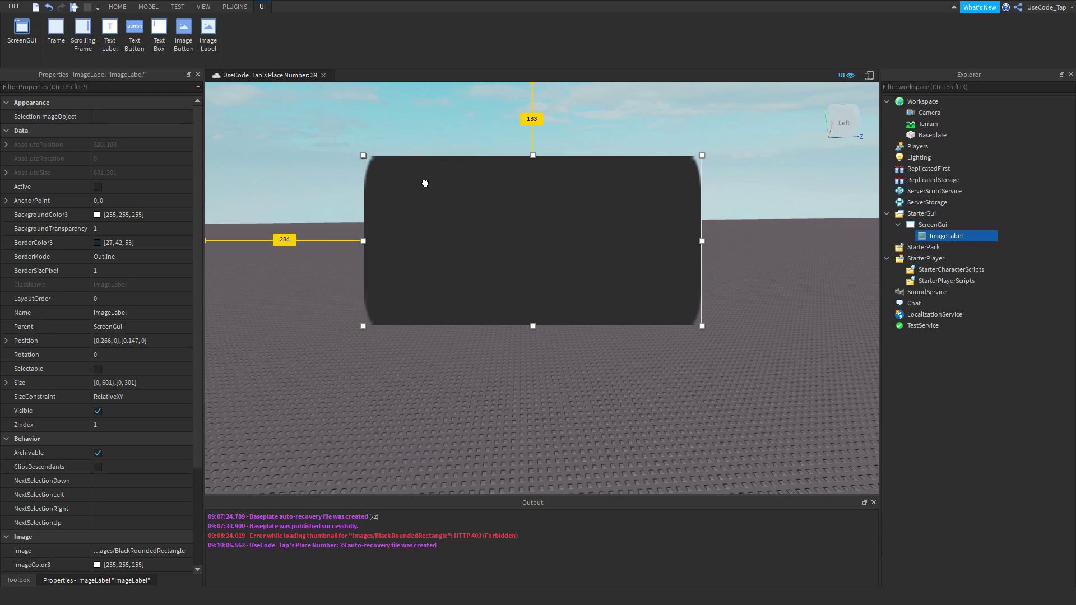
Set the ImageLabel's ScaleType to Crop and deselect the label to inspect its corners.
click(807, 209)
click(946, 236)
scroll(119, 488, down, 5)
click(117, 512)
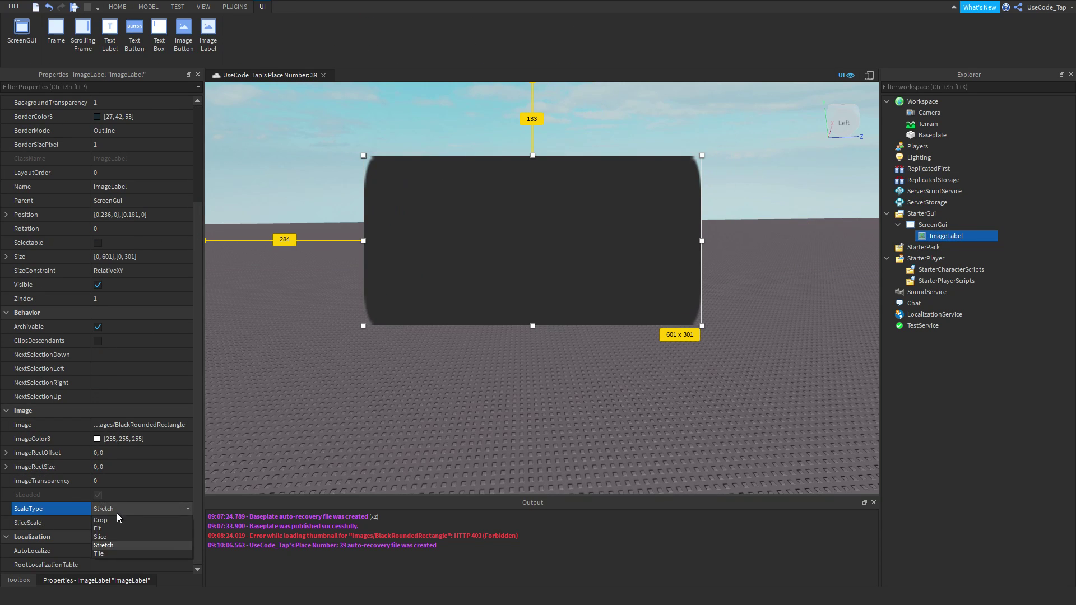
click(113, 518)
click(425, 141)
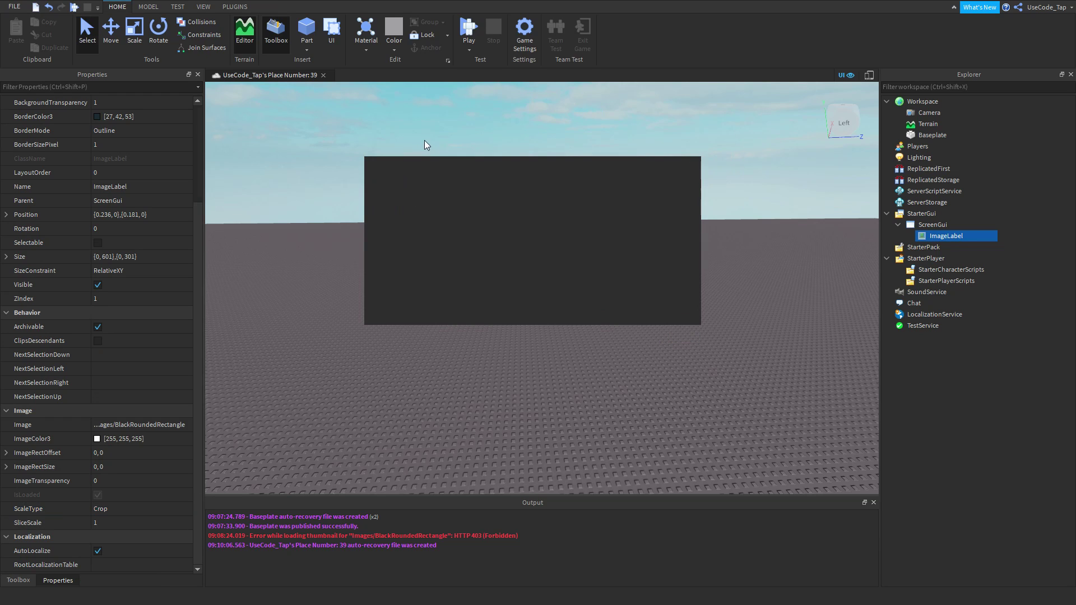
Move the ImageLabel slightly downward, set its ScaleType to Fit and deselect it.
click(596, 168)
mouse_move(538, 163)
mouse_down()
mouse_move(533, 149)
mouse_move(535, 170)
mouse_up()
scroll(107, 425, down, 3)
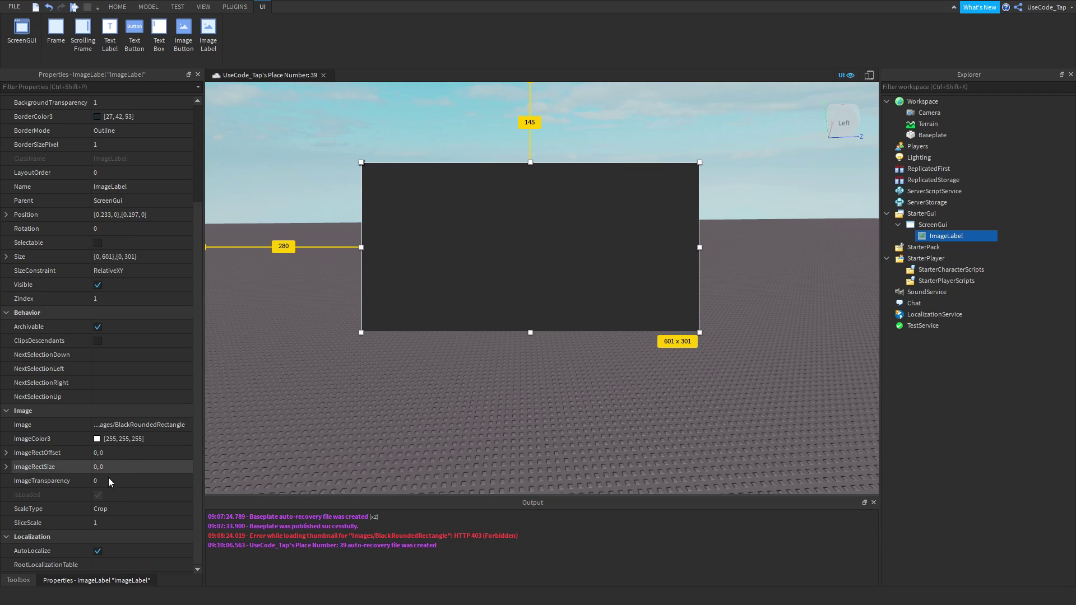
click(112, 509)
click(109, 529)
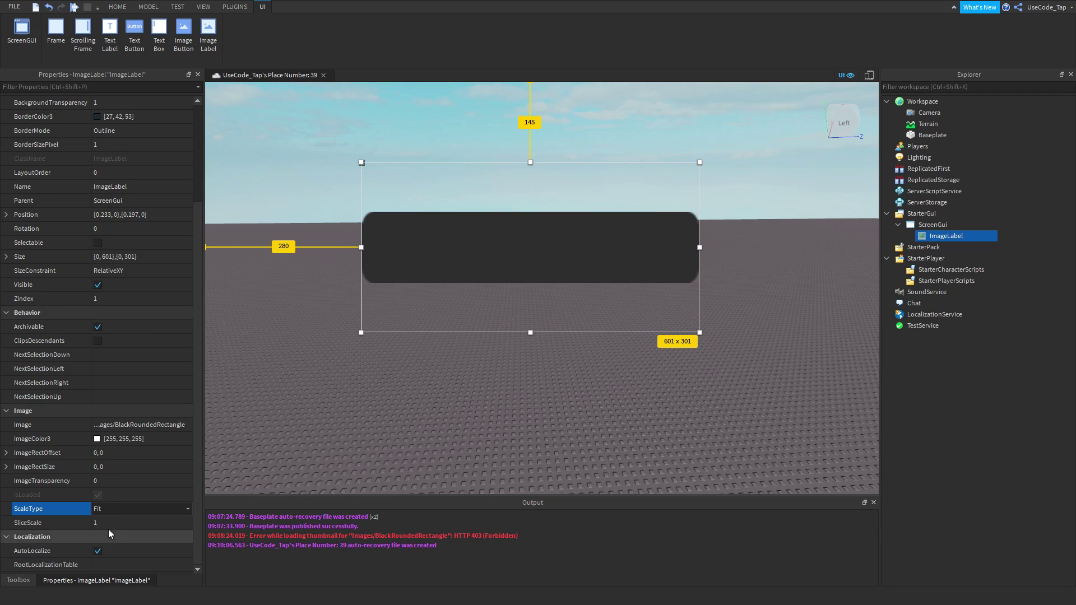
click(282, 278)
Narrow the ImageLabel to about 333 pixels from its right edge and move it down and right in the viewport.
click(946, 236)
drag(698, 247, 548, 271)
click(613, 250)
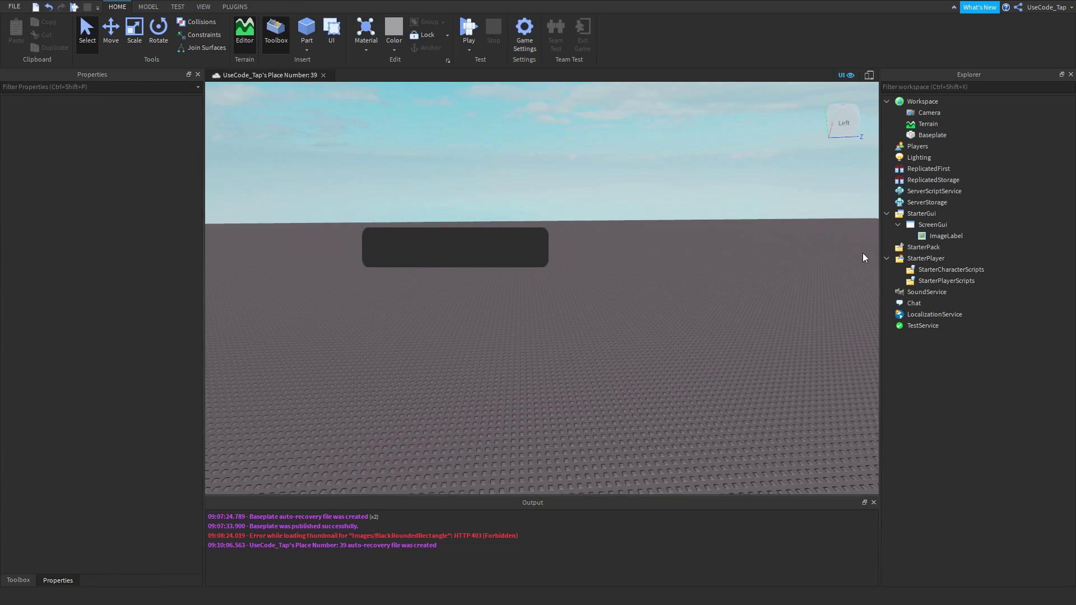
click(947, 235)
scroll(150, 431, down, 3)
drag(474, 241, 592, 281)
click(706, 261)
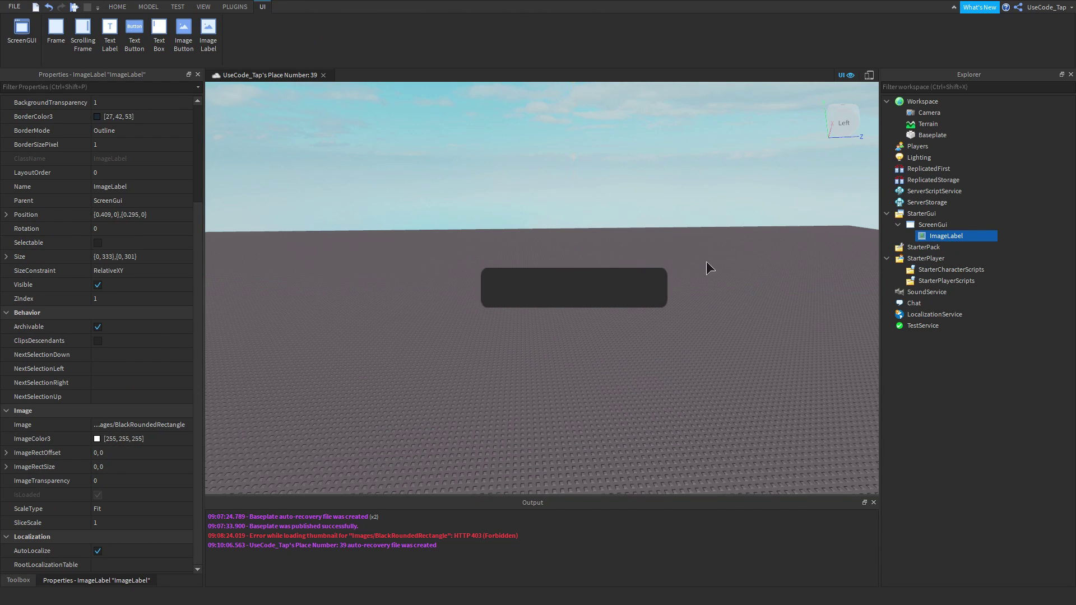
click(923, 238)
click(409, 365)
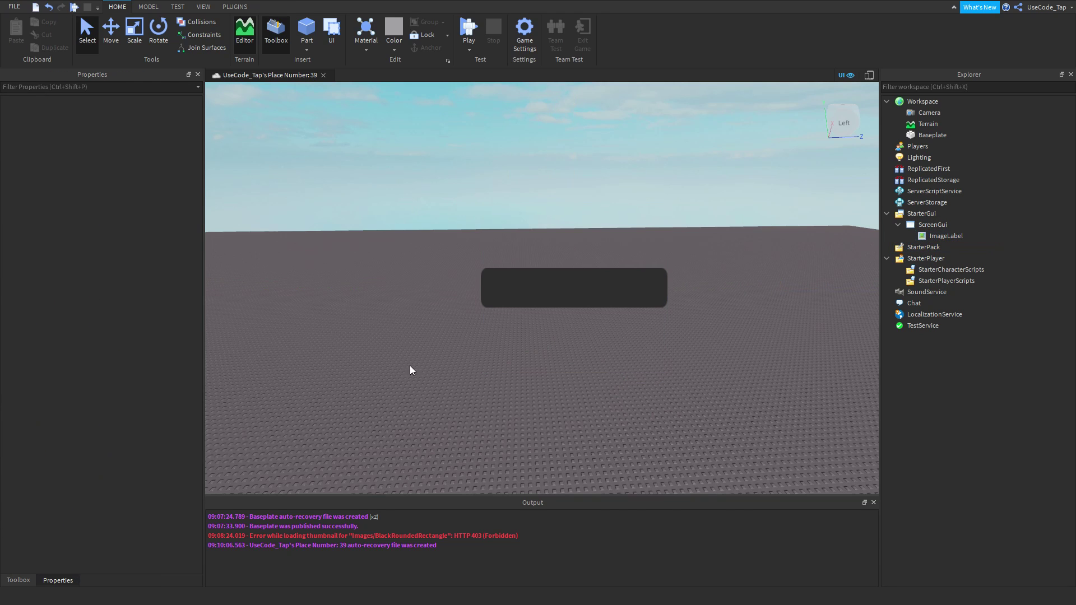
Try the Slice ScaleType on the ImageLabel.
click(948, 236)
scroll(189, 421, down, 3)
click(111, 510)
click(111, 509)
click(112, 537)
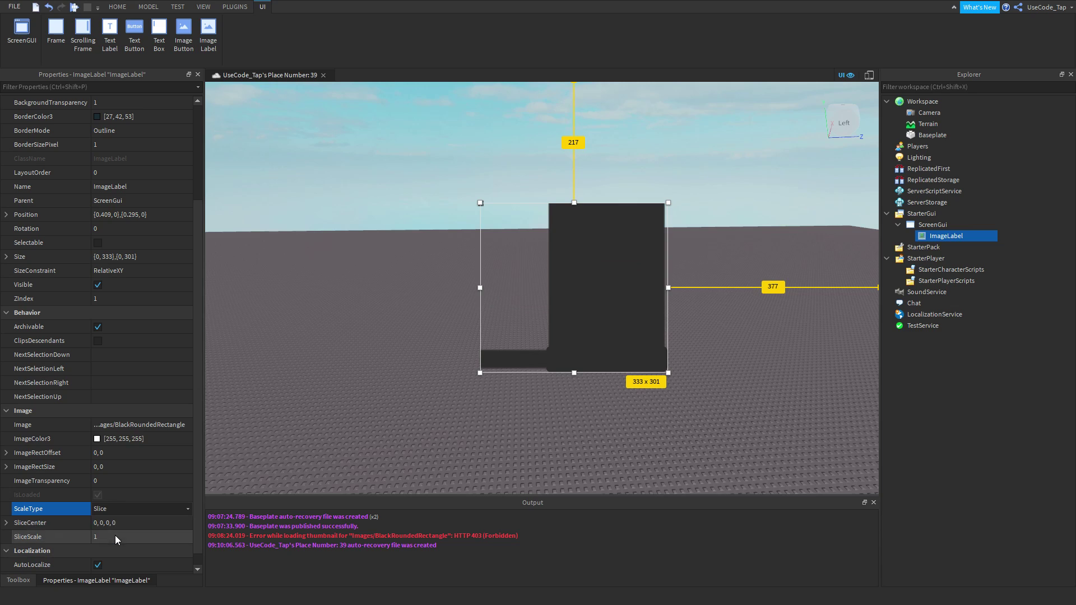
Switch the ImageLabel's ScaleType to Stretch and back to Fit, and deselect the label.
click(107, 505)
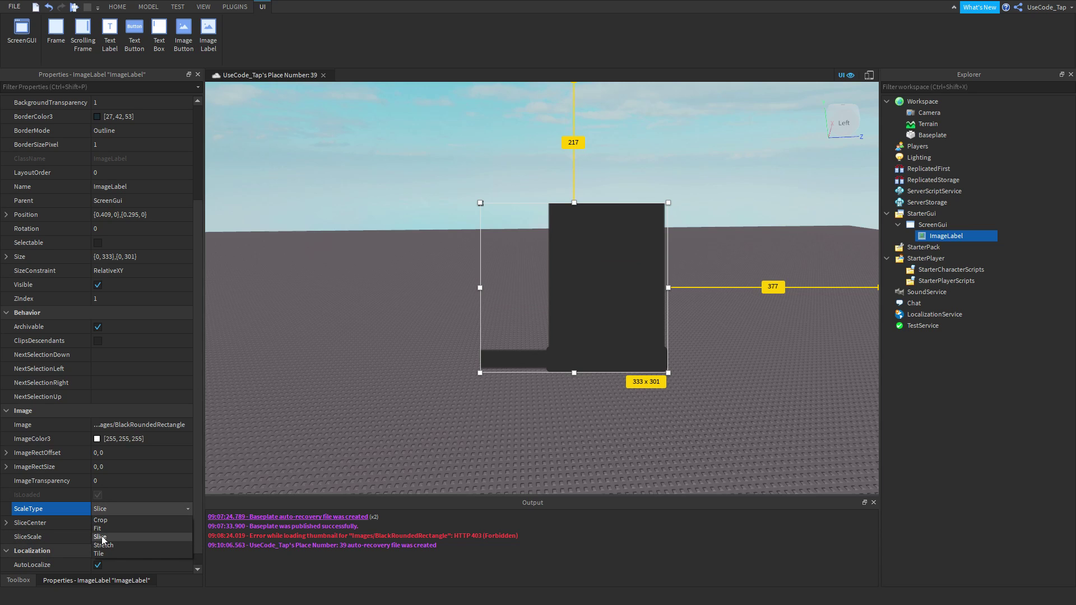
click(103, 543)
click(132, 512)
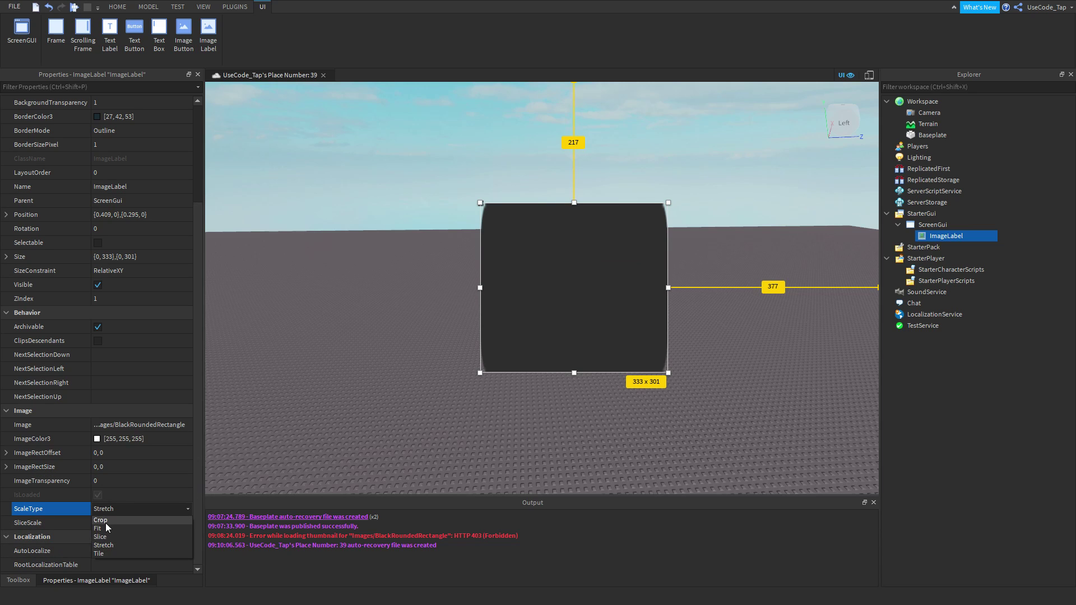
click(100, 528)
click(415, 396)
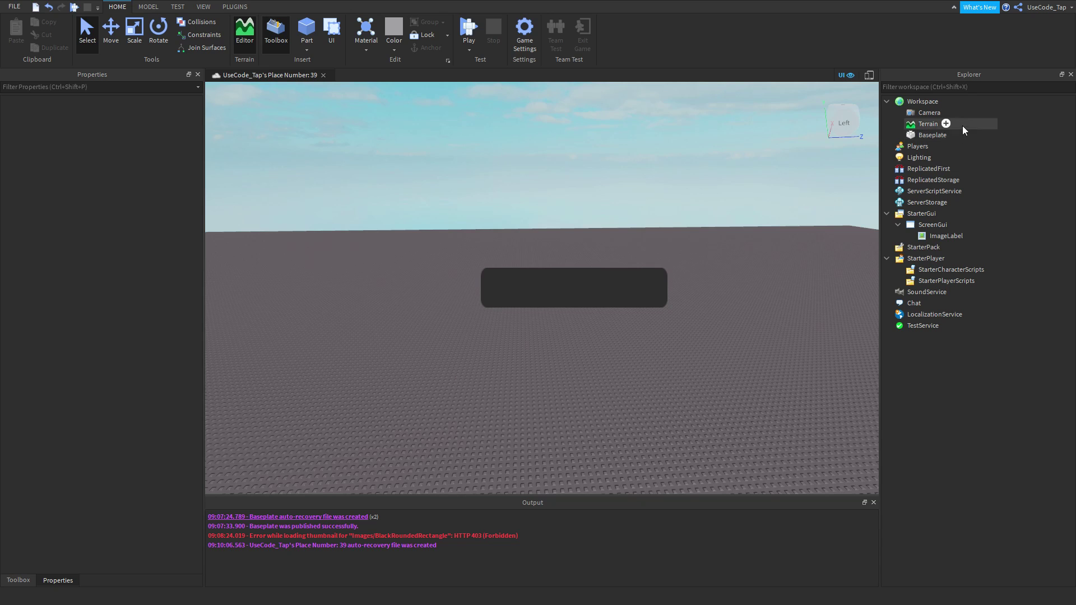
Reduce the ImageLabel's height to about 62 pixels from its top edge and deselect it.
click(948, 238)
drag(574, 202, 559, 336)
click(583, 320)
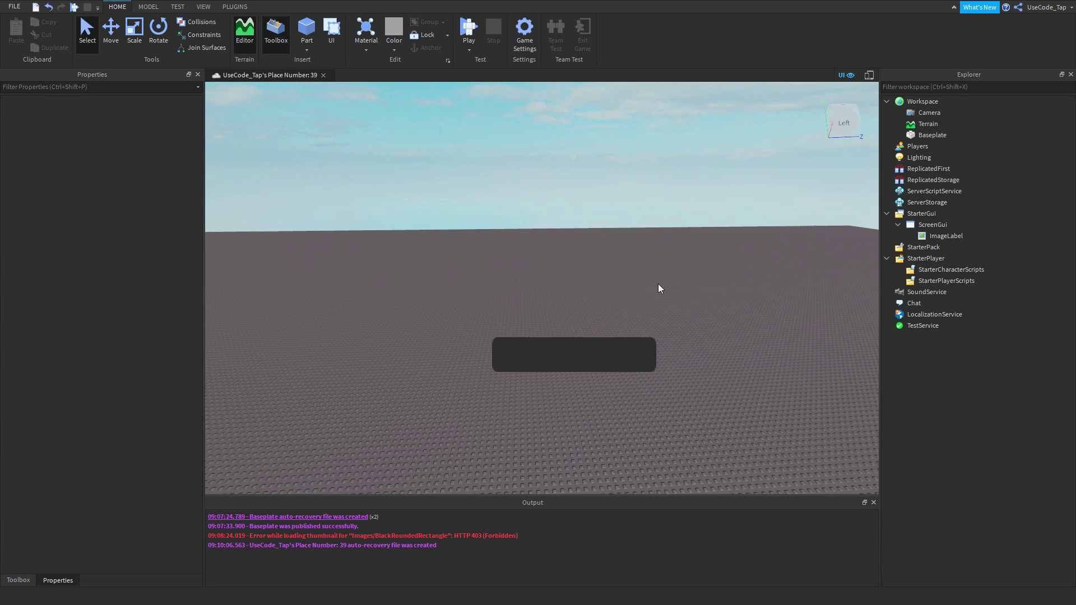
Widen the ImageLabel to about 346 pixels and move it up and left toward the viewport's centre.
click(946, 236)
drag(632, 342, 662, 302)
click(622, 293)
click(920, 246)
click(920, 237)
click(613, 278)
click(933, 235)
scroll(140, 484, down, 3)
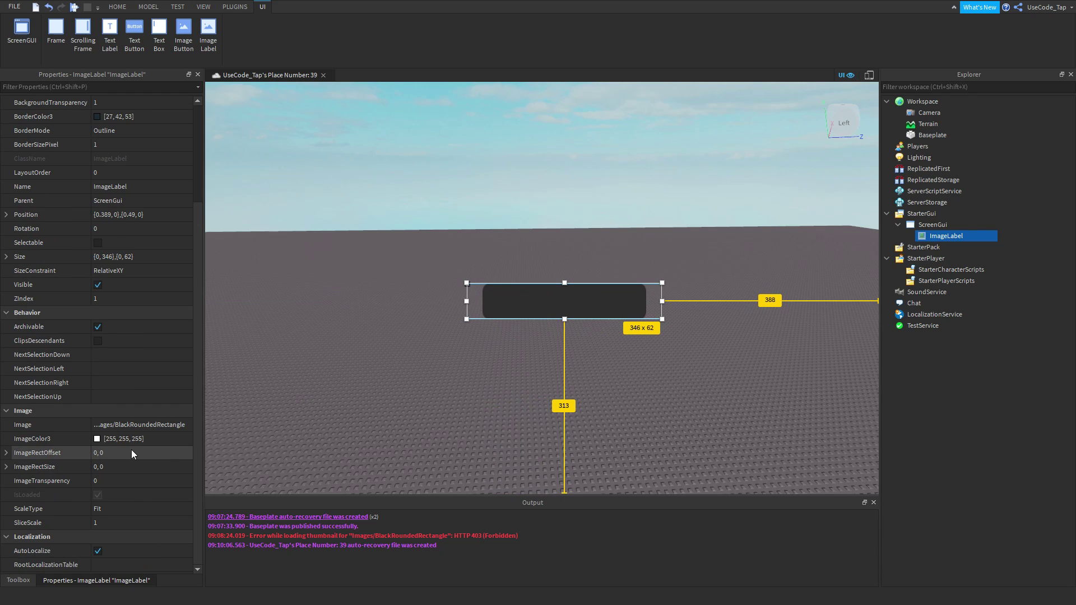
drag(475, 315, 428, 314)
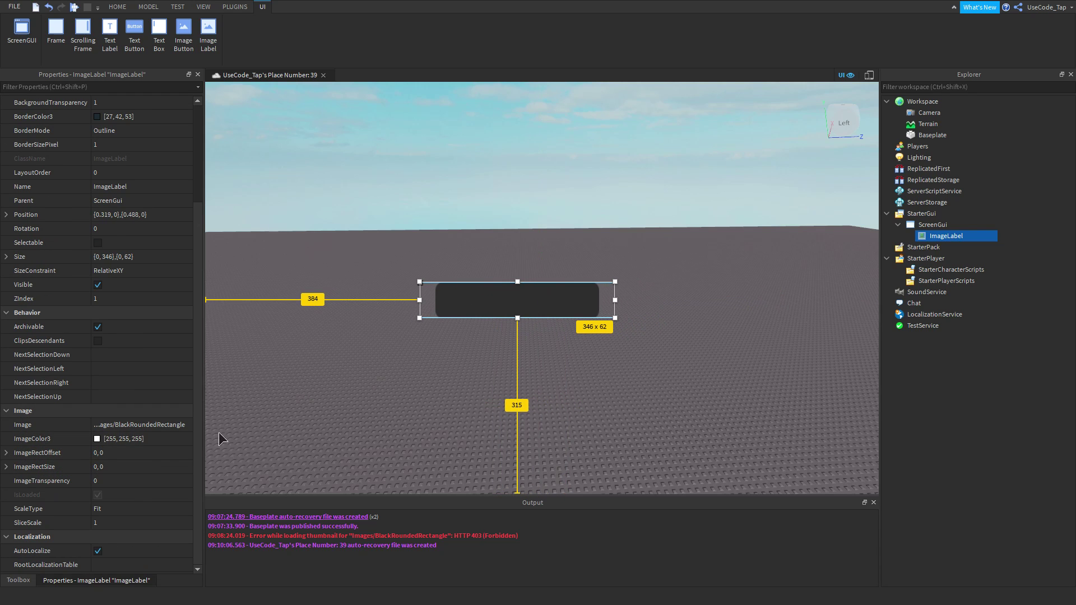
Set the ImageLabel's ScaleType to Stretch and deselect the label to inspect its rounded corners.
click(112, 508)
click(112, 518)
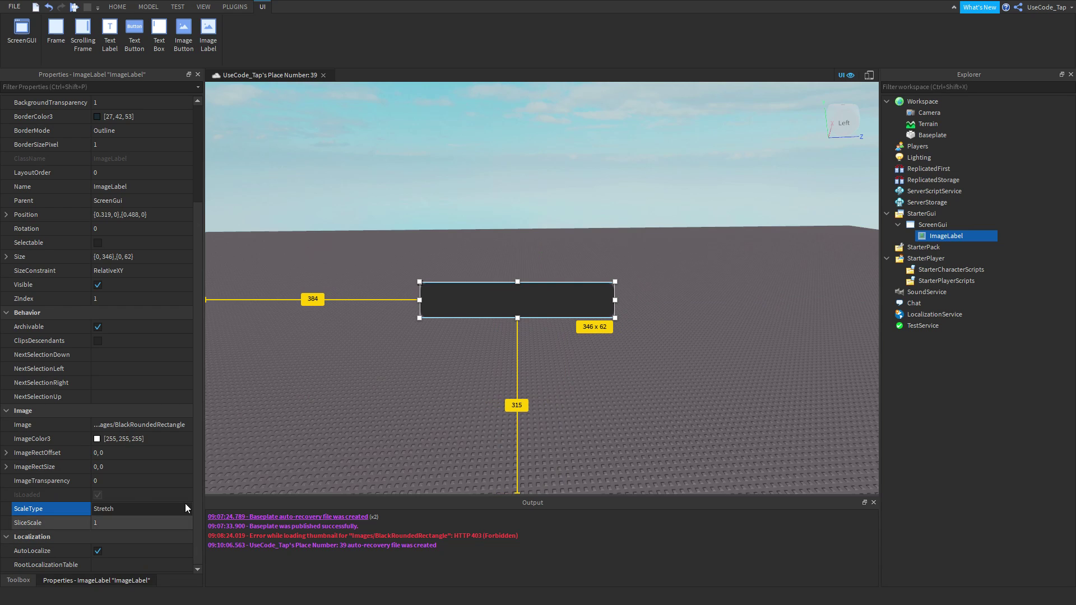
click(439, 264)
click(923, 236)
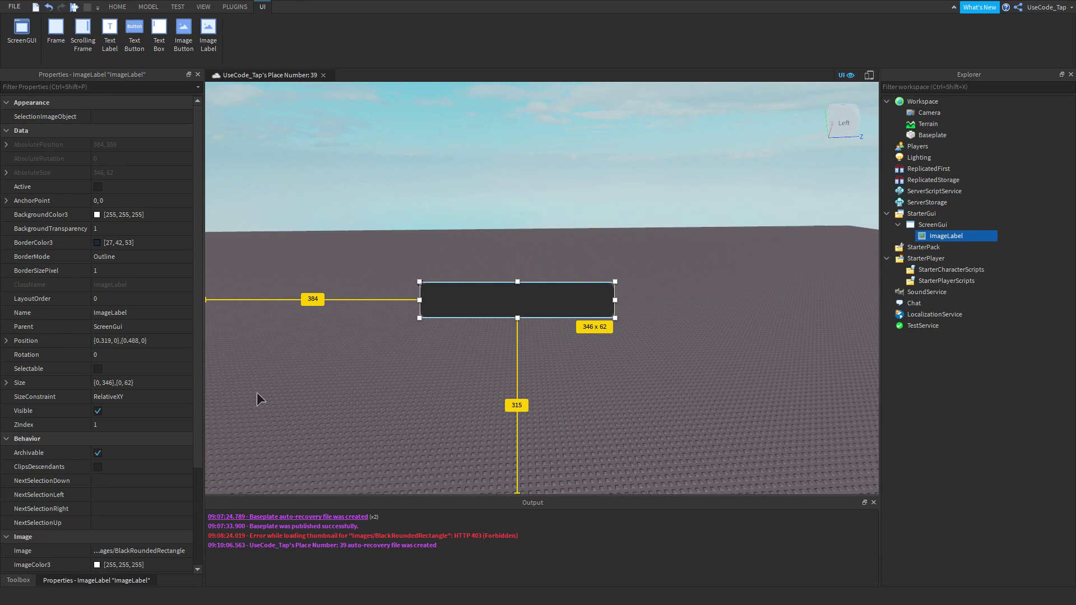
scroll(114, 483, down, 3)
click(103, 511)
click(102, 511)
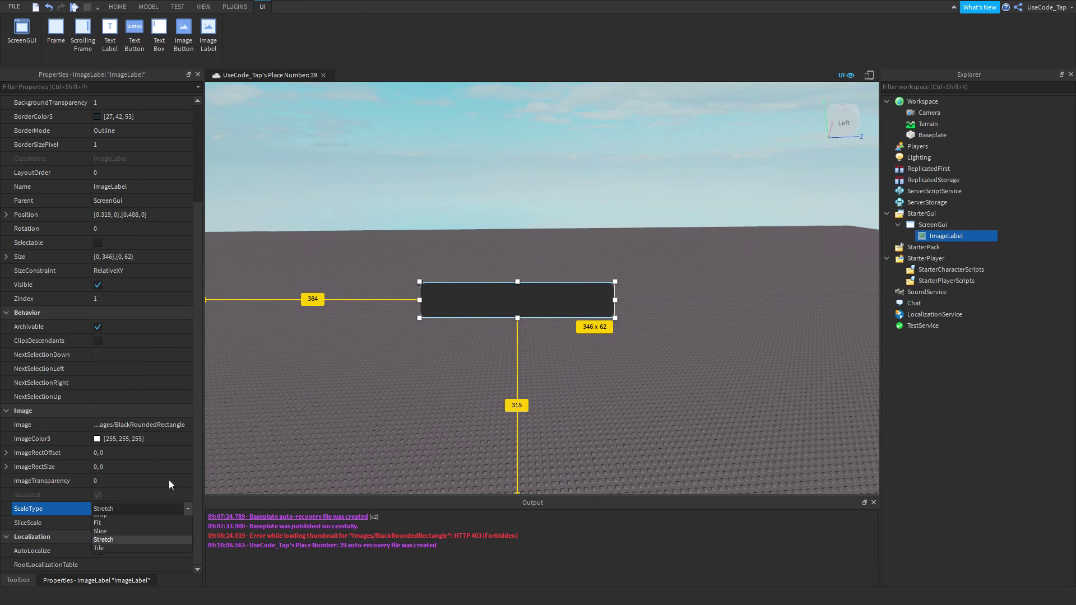
click(443, 295)
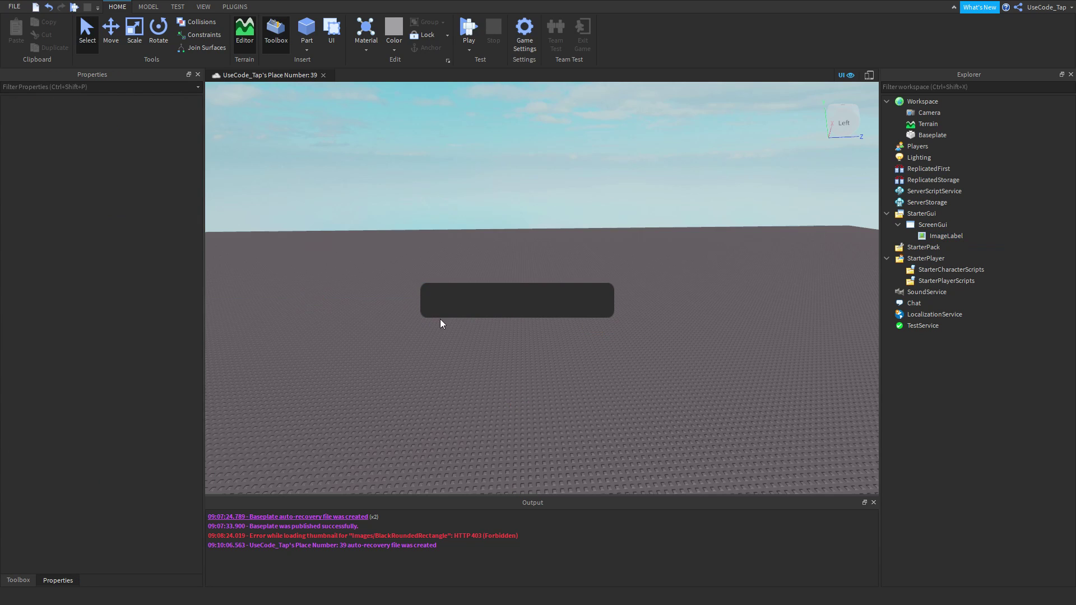
Set the ImageLabel's ScaleType to Tile and deselect the label.
click(440, 317)
scroll(126, 503, down, 3)
click(103, 511)
click(103, 511)
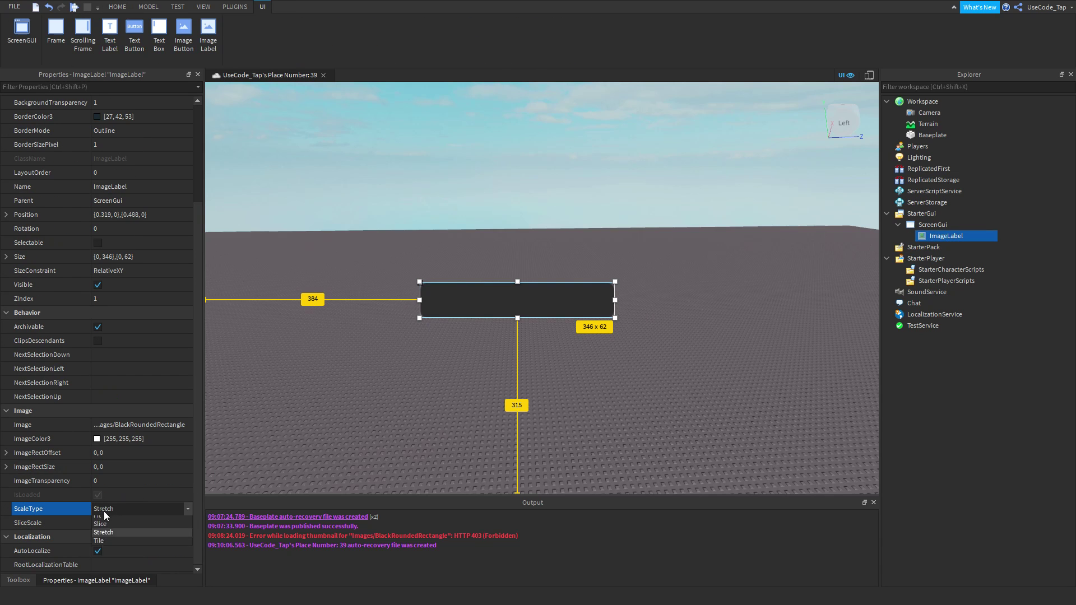
click(104, 554)
click(406, 301)
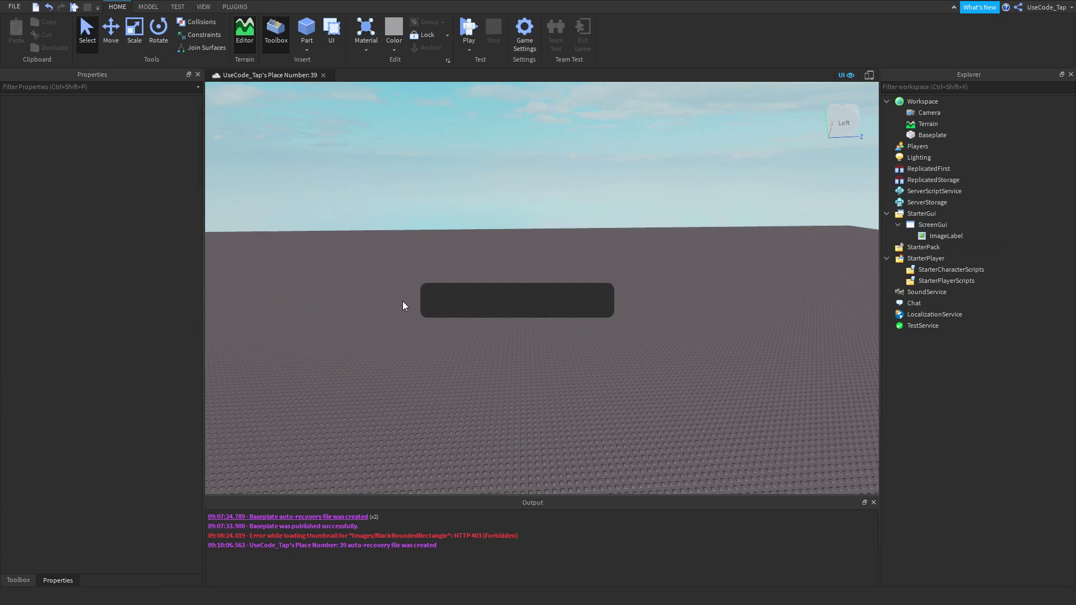
Enlarge the ImageLabel to about 647 by 386 pixels and move it left toward the viewport's centre.
click(940, 237)
drag(614, 301, 783, 301)
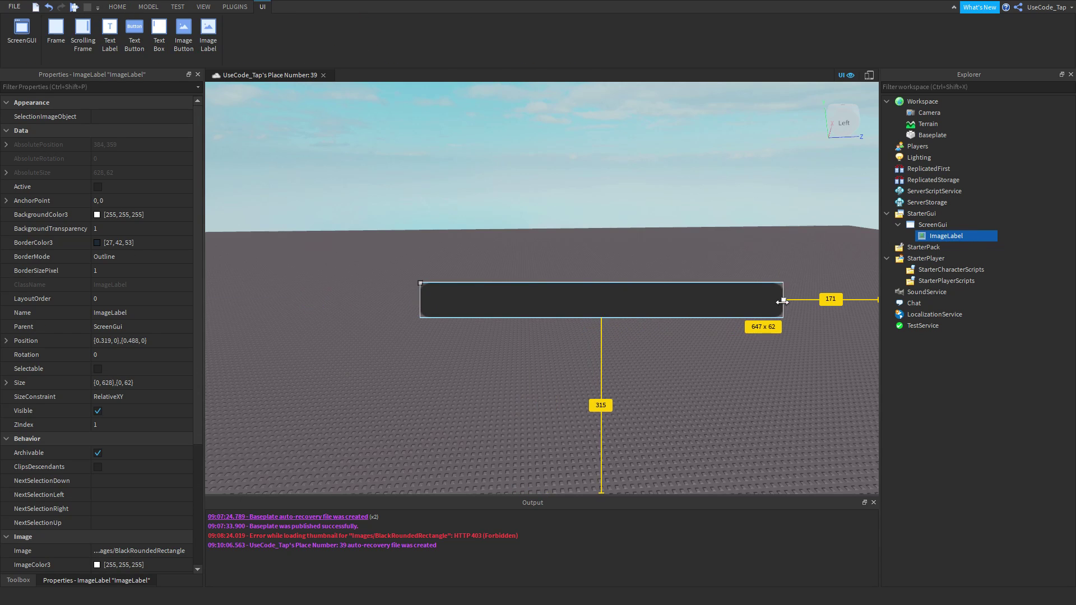
click(605, 282)
click(946, 236)
drag(602, 283, 589, 119)
drag(530, 175, 451, 185)
Set the X scale of the ImageLabel's TileSize to 0.5.
scroll(138, 405, down, 4)
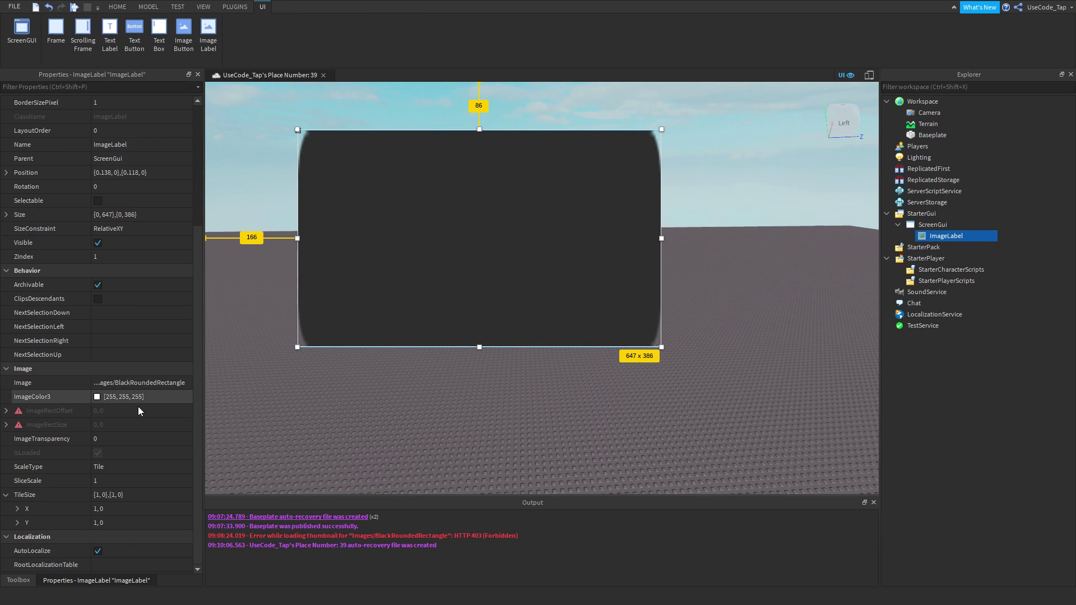
click(18, 509)
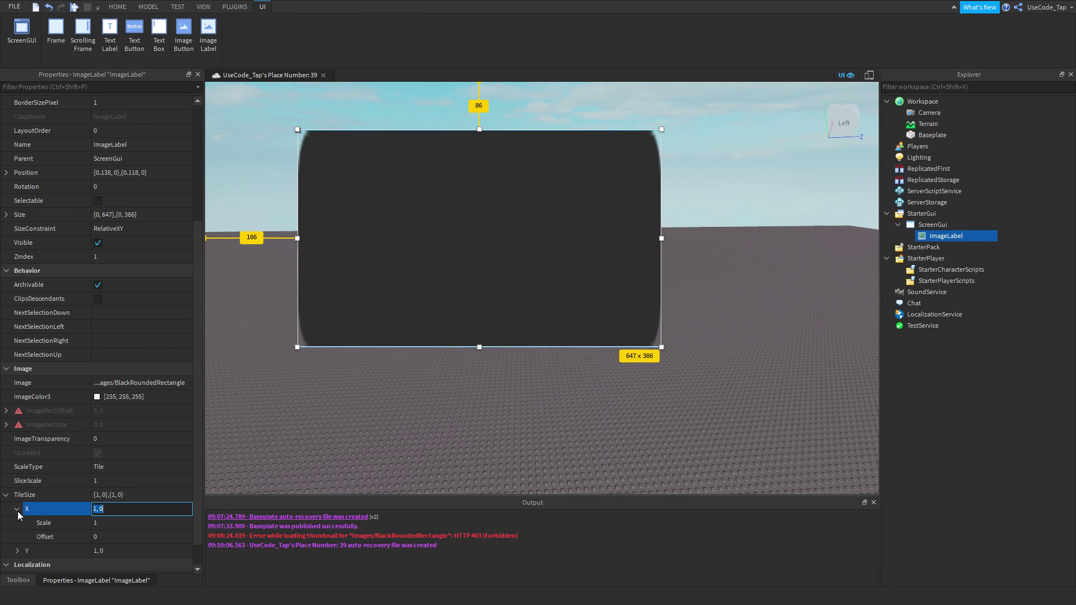
click(135, 524)
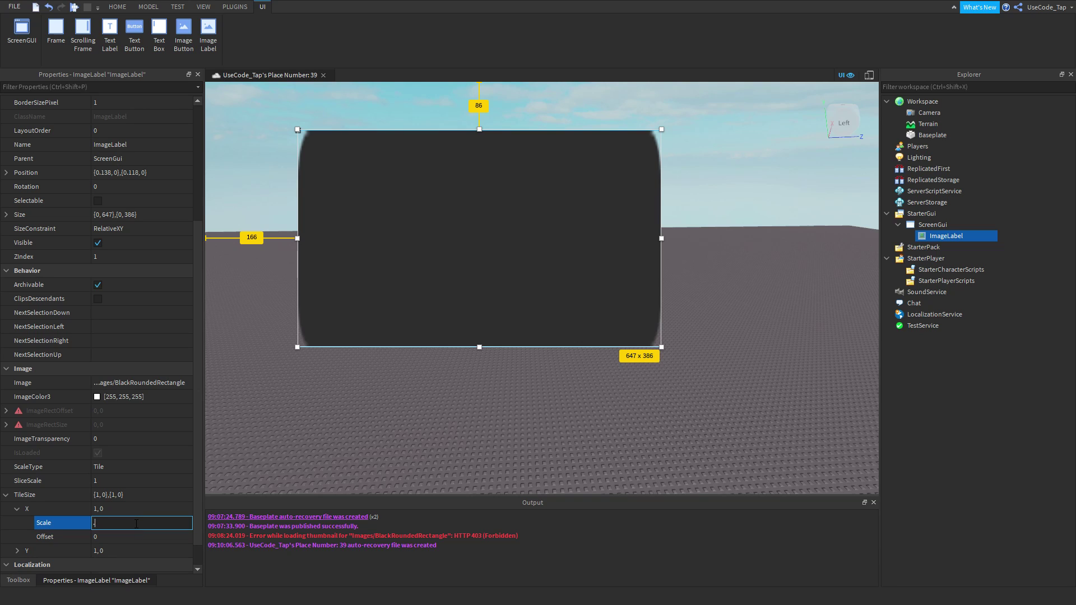
key(Return)
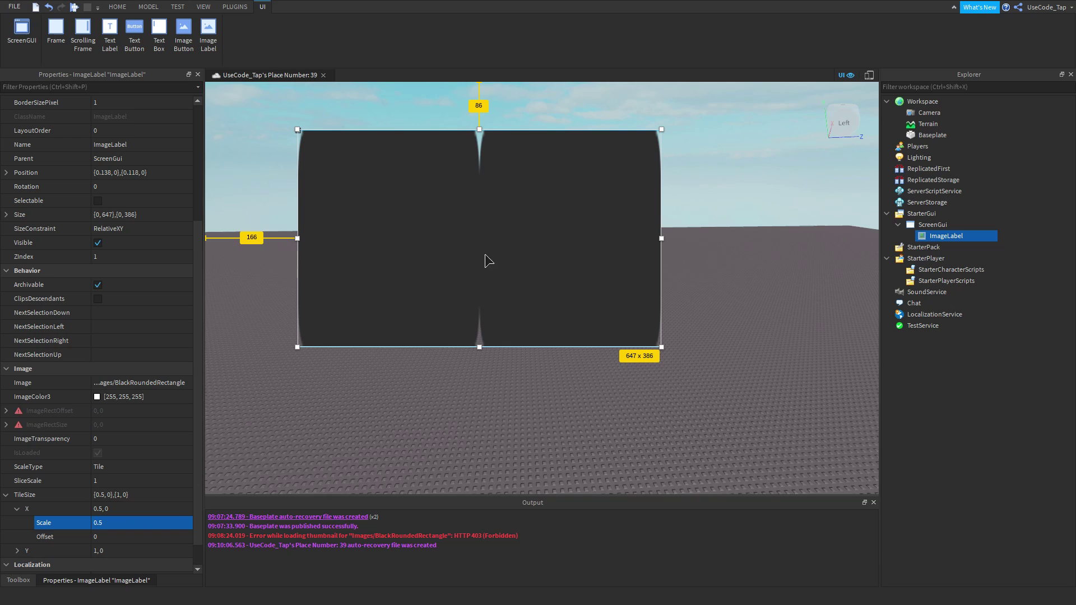
Set the Y scale of the ImageLabel's TileSize to 0.5.
click(113, 545)
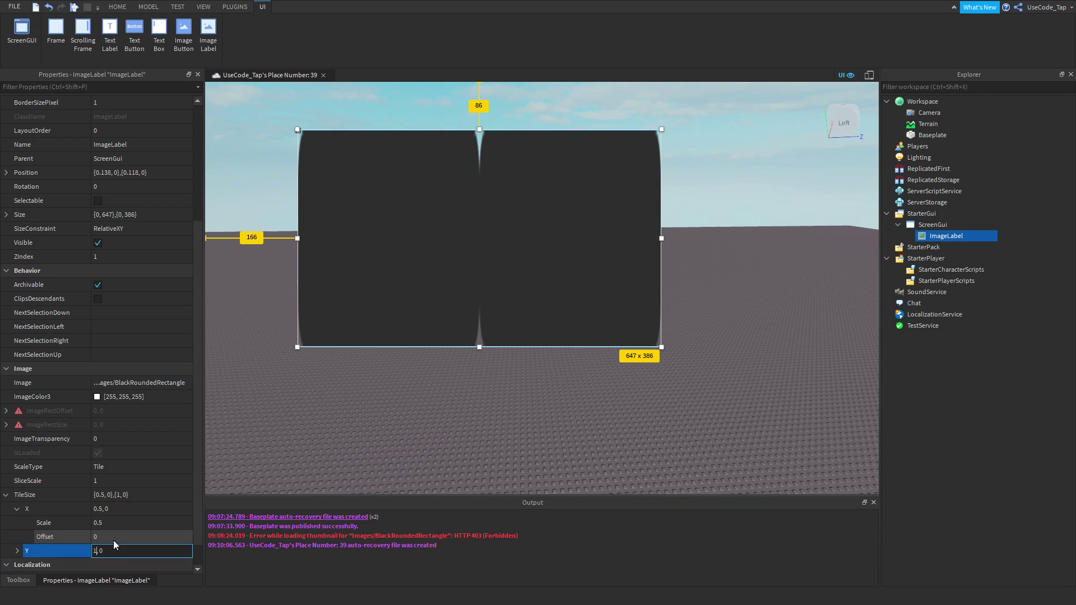
click(113, 540)
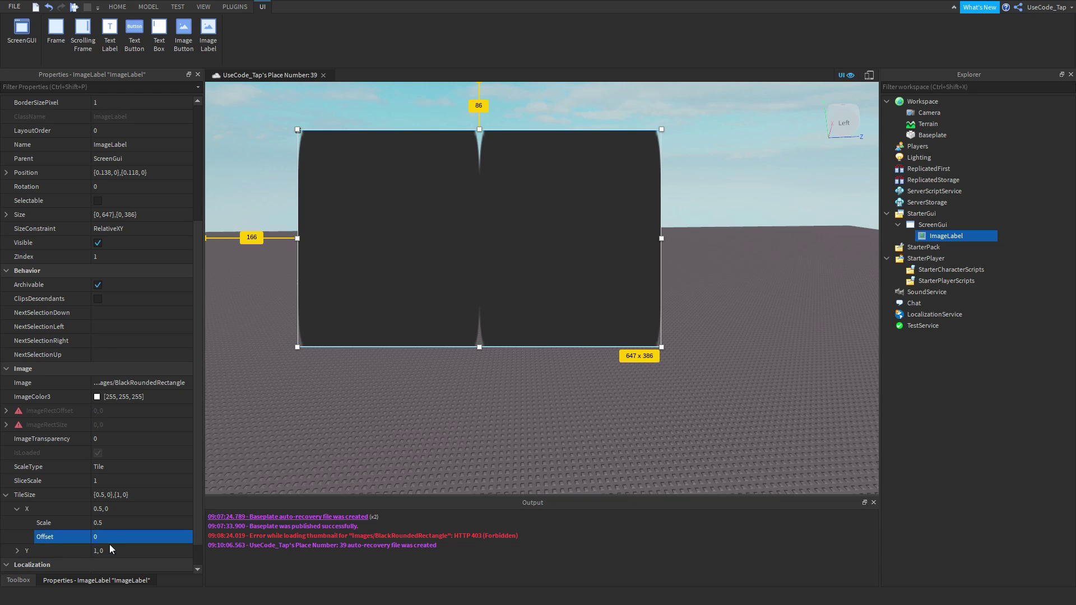
click(105, 550)
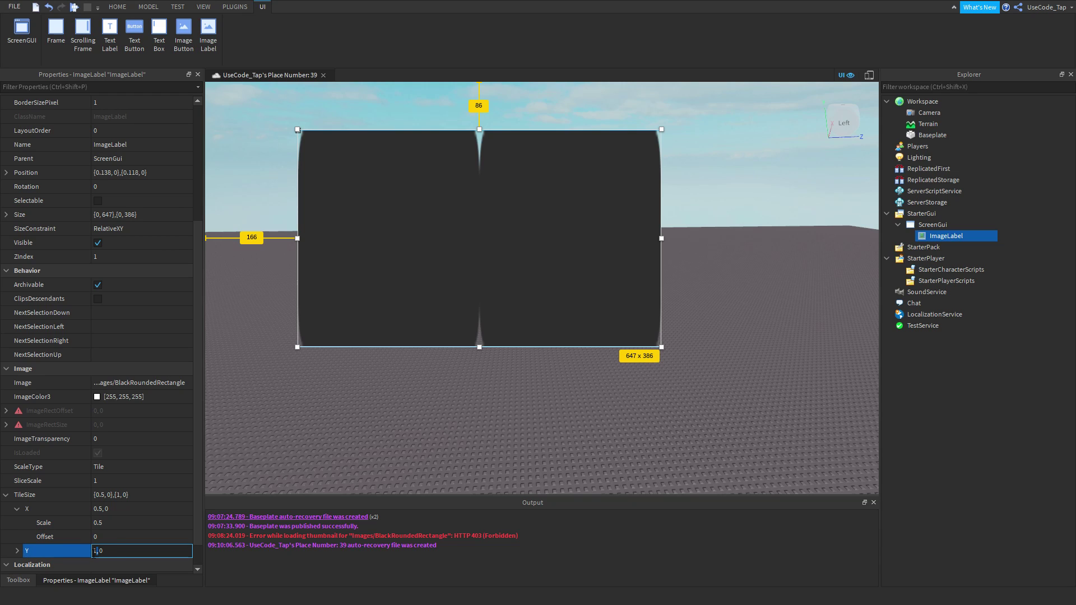
key(BackSpace)
text(0.)
key(Return)
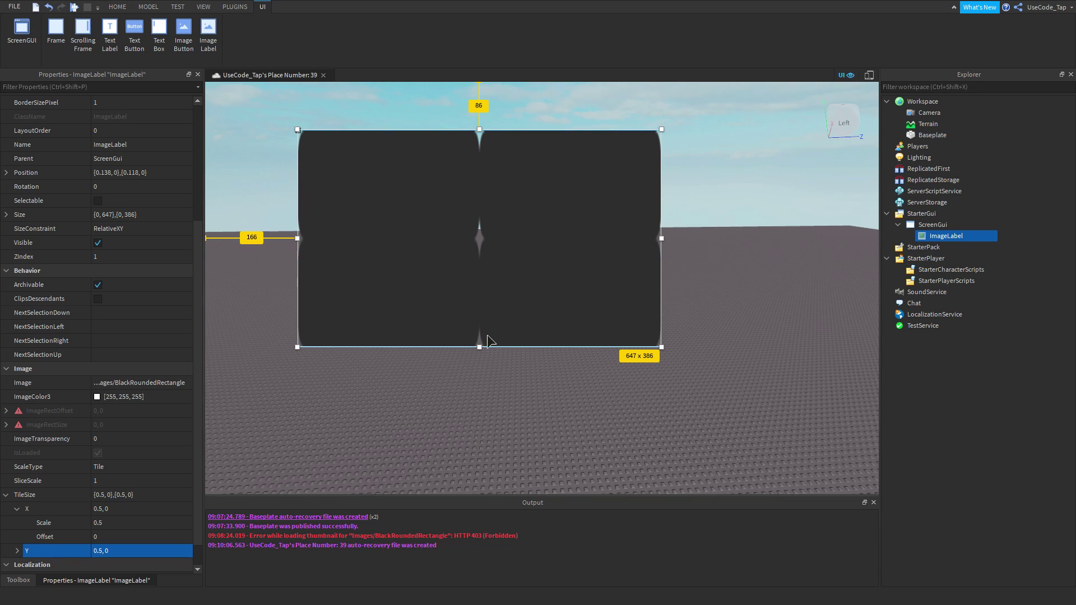
Set both the X and Y scales of the ImageLabel's TileSize to 0.25.
click(105, 537)
click(104, 508)
click(101, 509)
text(25)
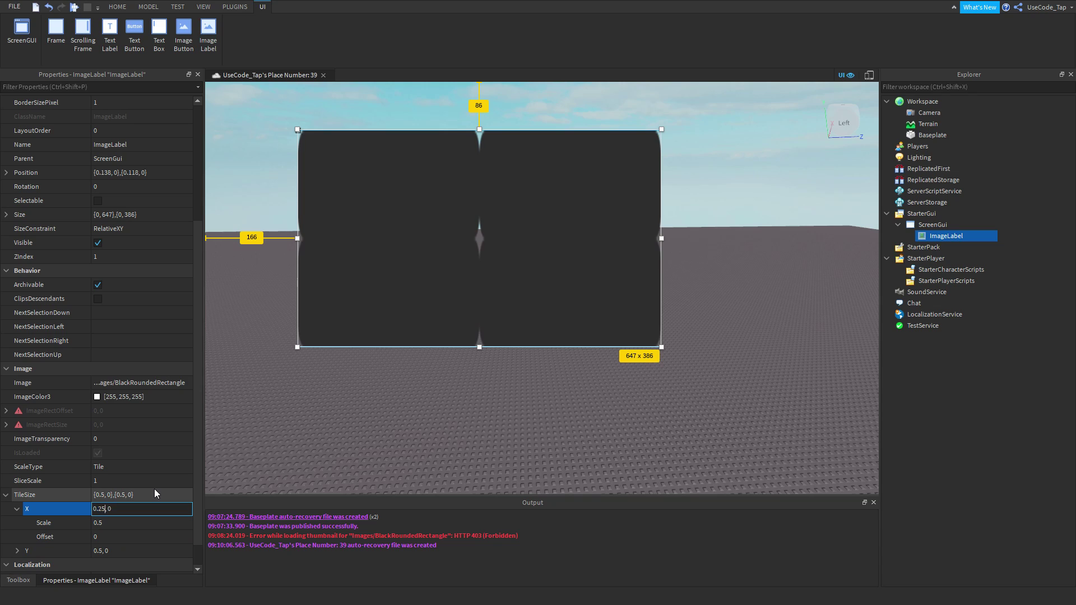
key(Return)
key(Down)
key(Down)
key(Down)
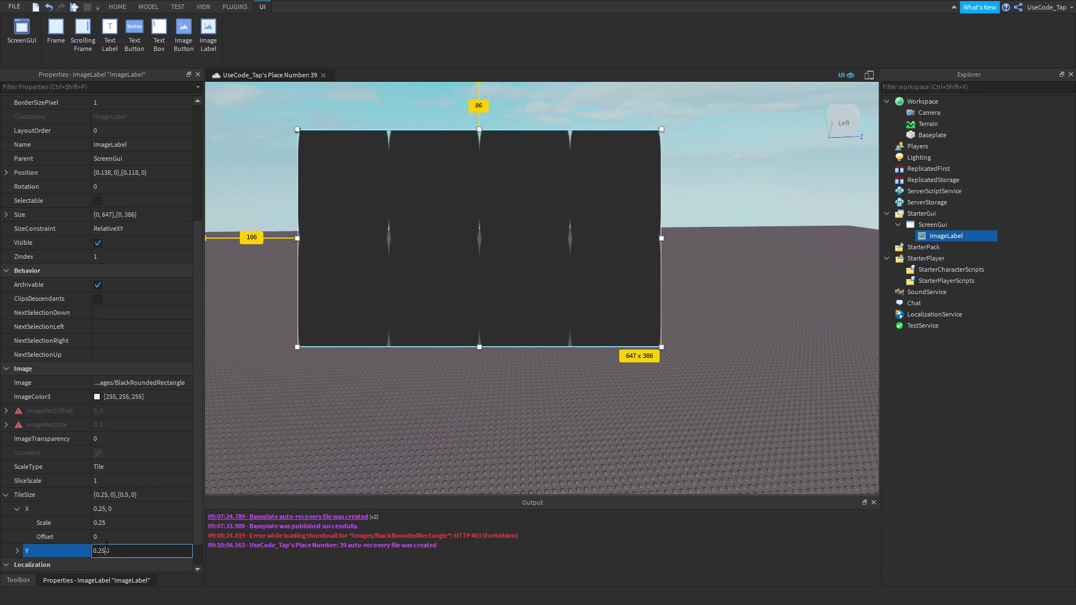
text(25)
key(Return)
Move the tiled ImageLabel to the right and reduce its height to about 199 pixels from its bottom edge.
drag(437, 271, 458, 267)
click(706, 194)
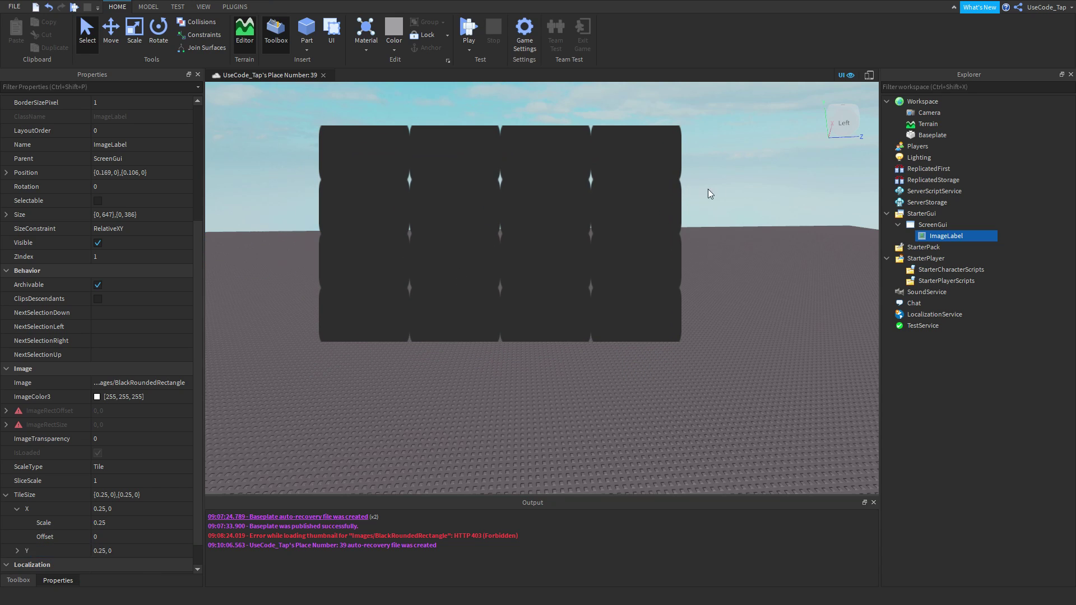
click(896, 238)
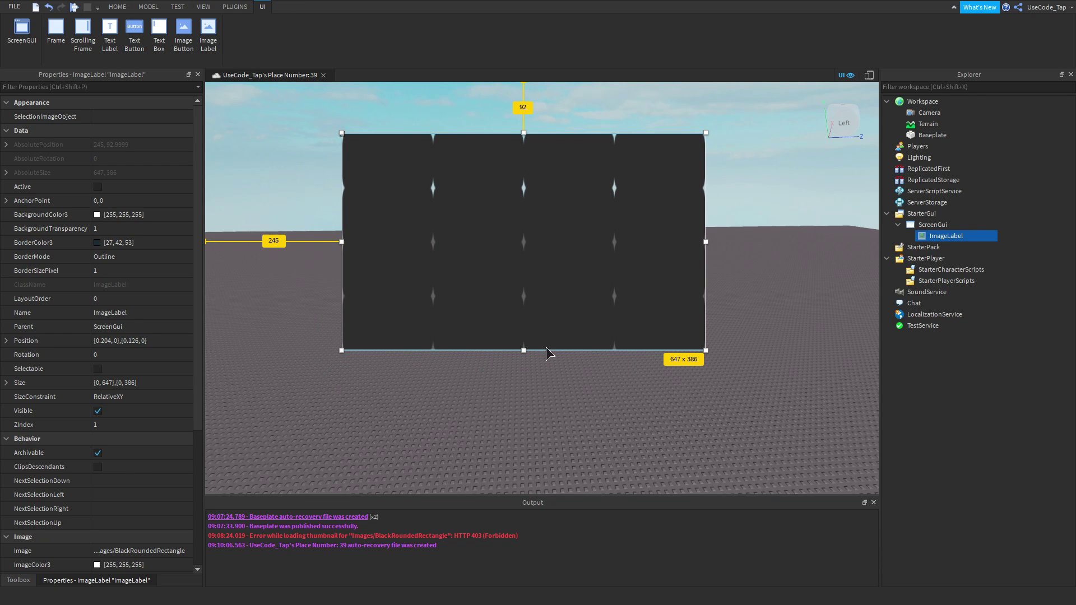
drag(523, 351, 566, 248)
drag(541, 162, 546, 169)
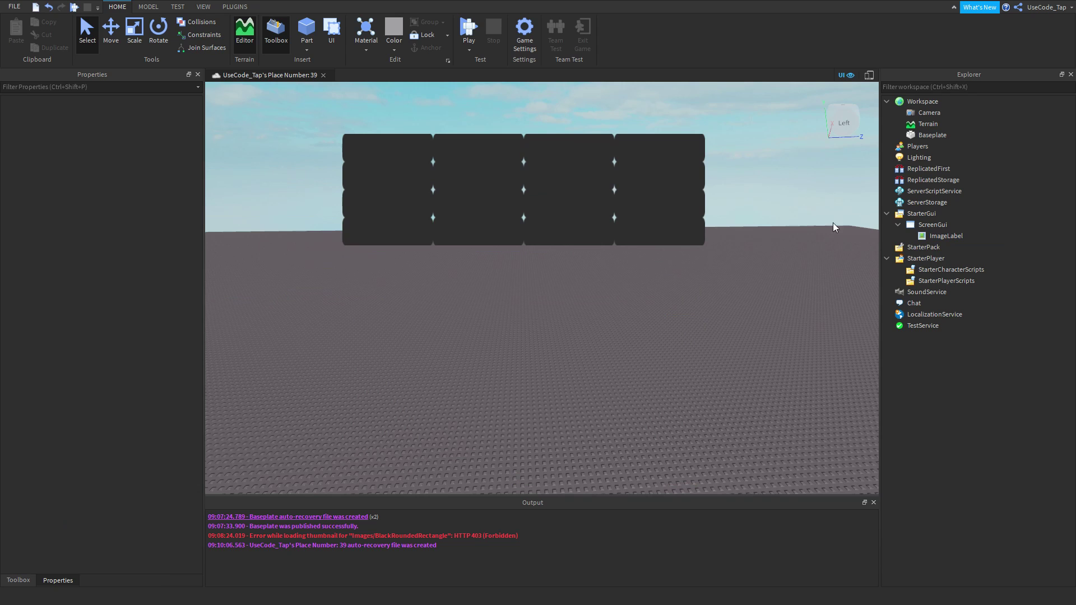
Move the tiled ImageLabel down to the viewport's middle, at about {0.224, 0},{0.413, 0}.
click(947, 236)
drag(524, 139, 538, 253)
scroll(213, 333, down, 6)
right_drag(334, 316, 298, 329)
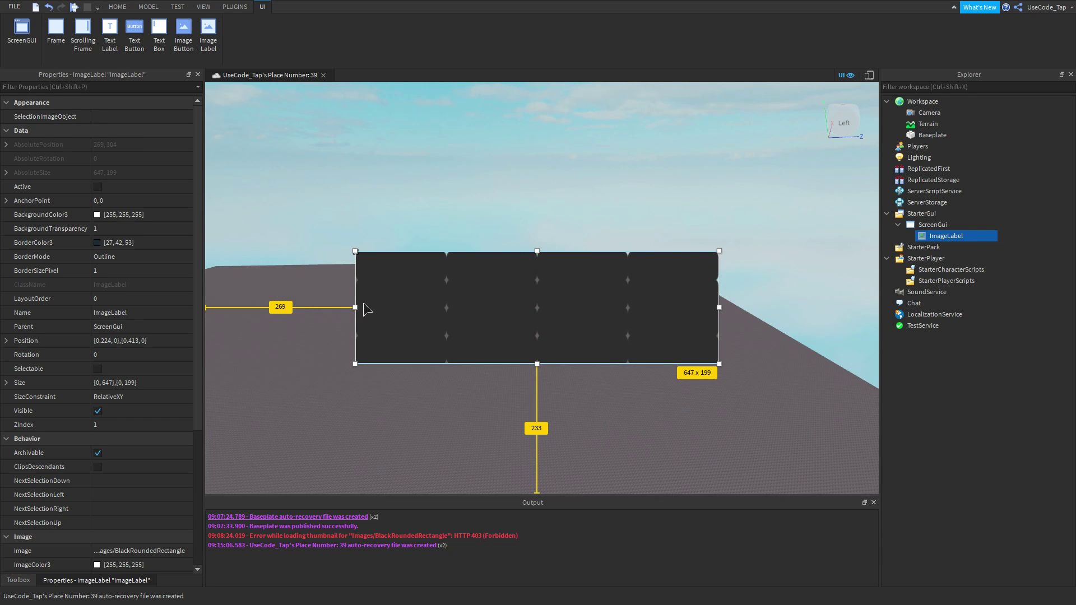
key(w)
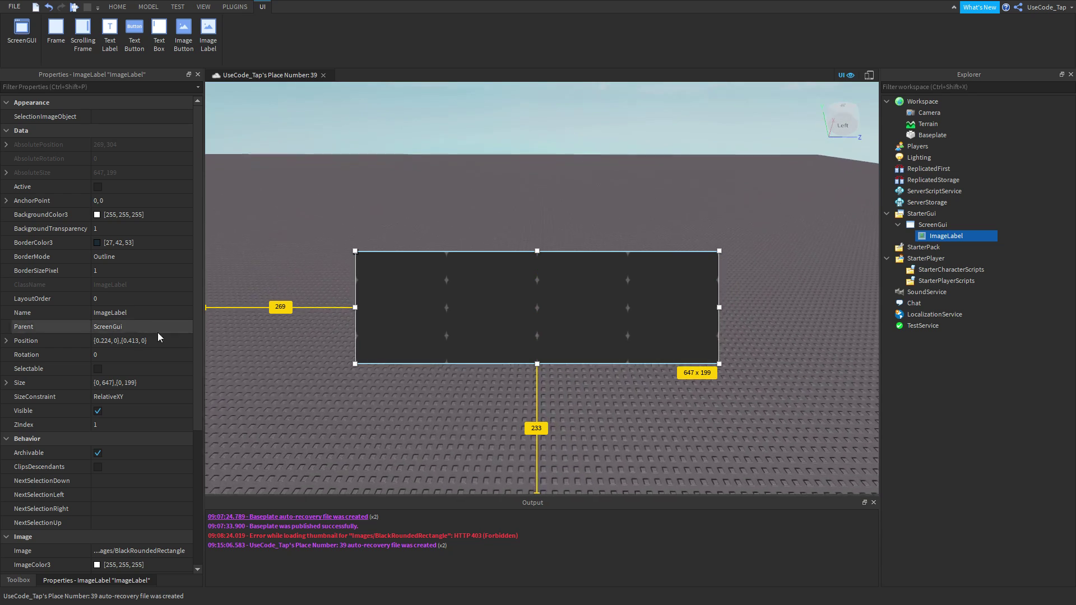
Set the ImageLabel's ImageTransparency to 0.5 and deselect the label in the viewport.
scroll(135, 308, down, 5)
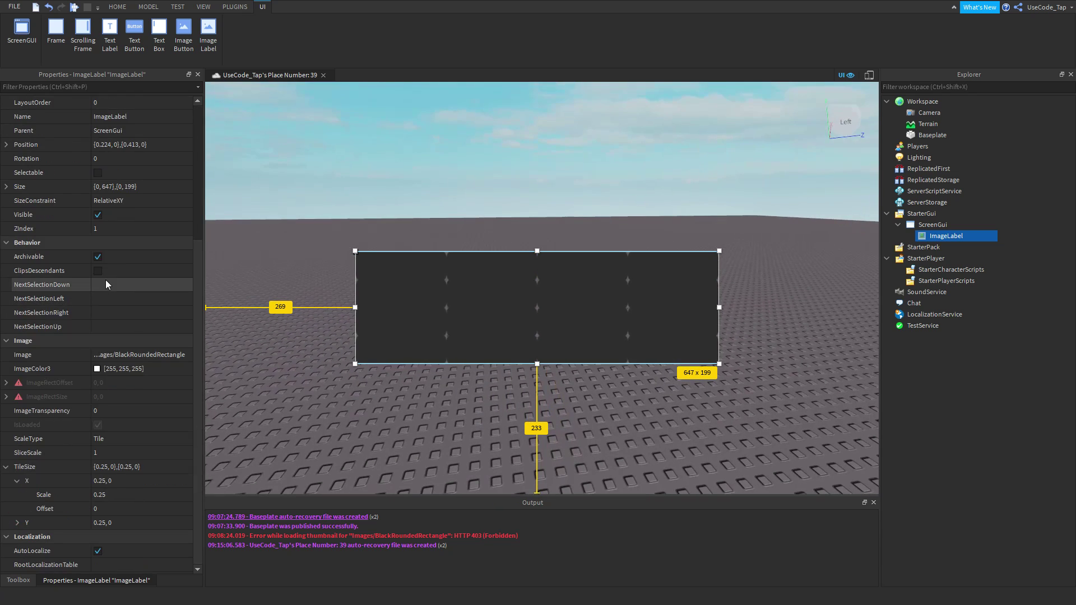
click(121, 409)
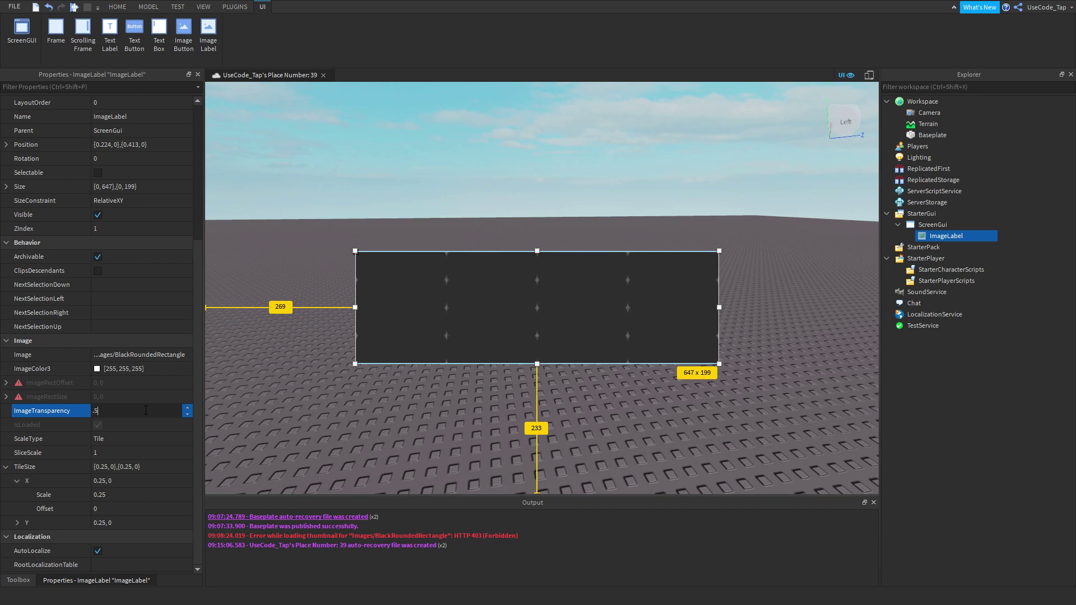
text(.5)
key(Return)
click(256, 321)
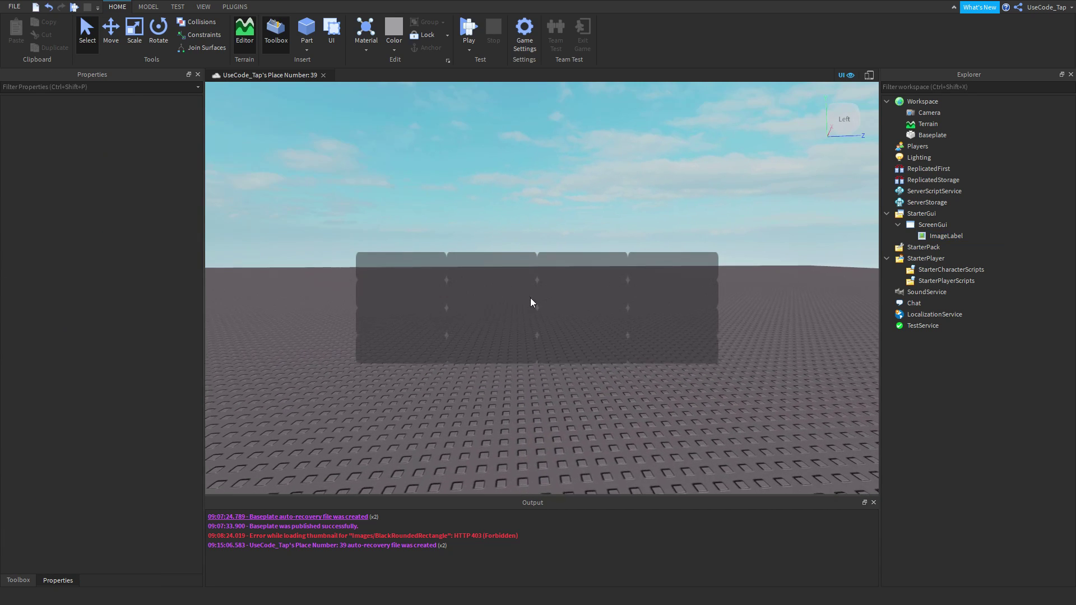
Select the ImageLabel under ScreenGui and set its ImageTransparency to 1.
click(946, 236)
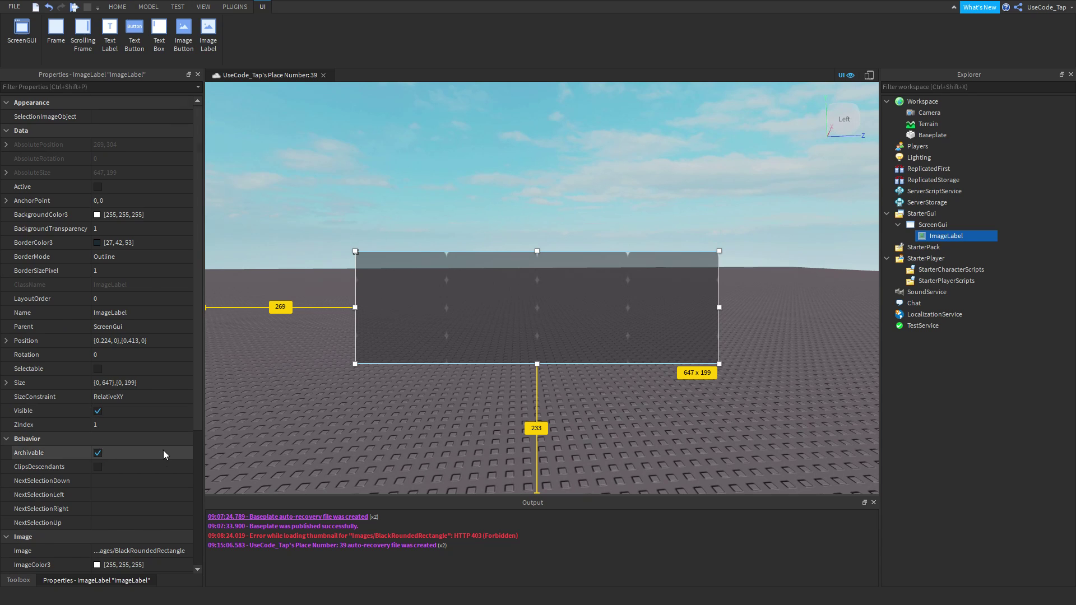
scroll(146, 437, down, 10)
click(104, 409)
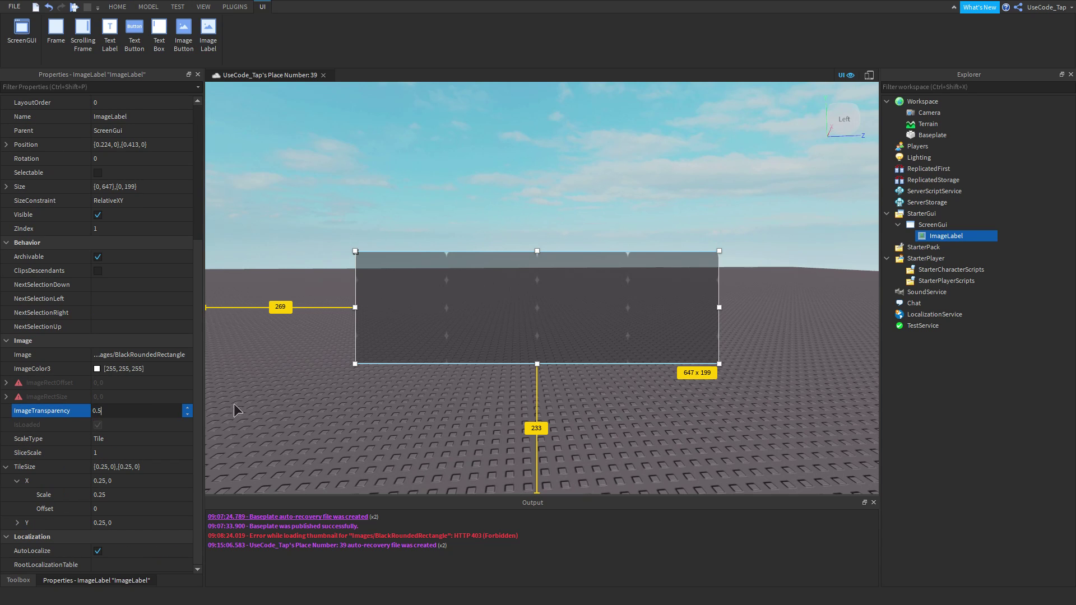
text(1)
key(Return)
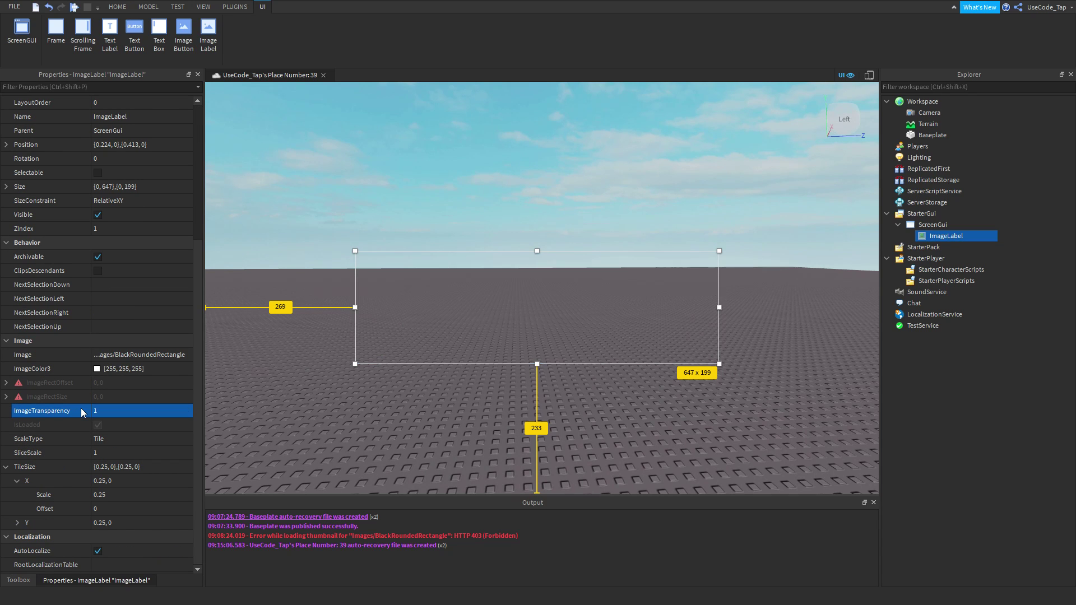
Set the ImageLabel's ImageTransparency to 0 and collapse the expanded TileSize property.
click(105, 406)
text(0)
key(Return)
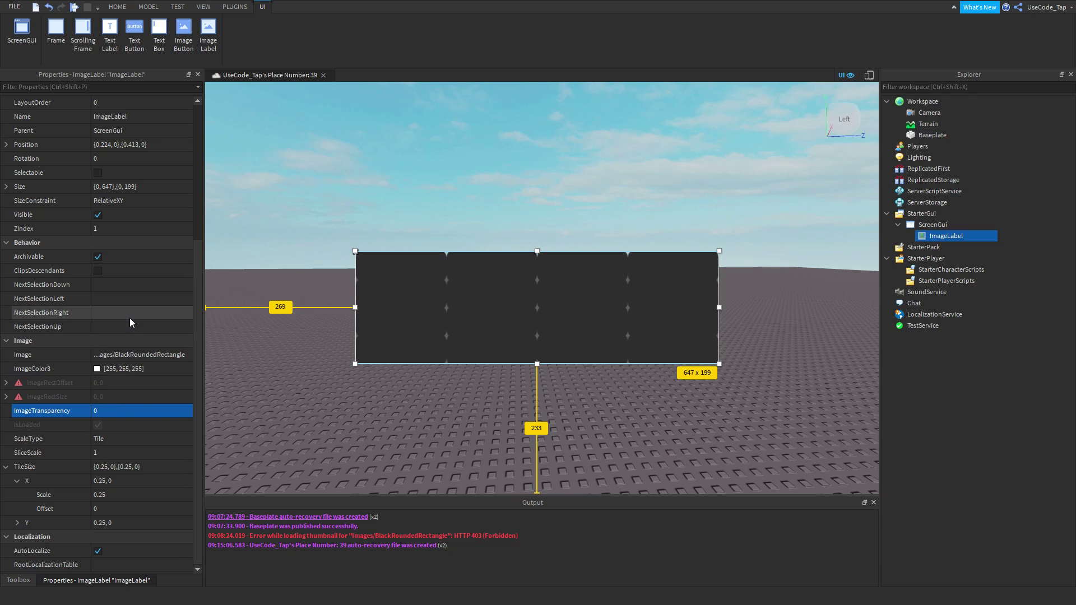
click(126, 442)
click(126, 441)
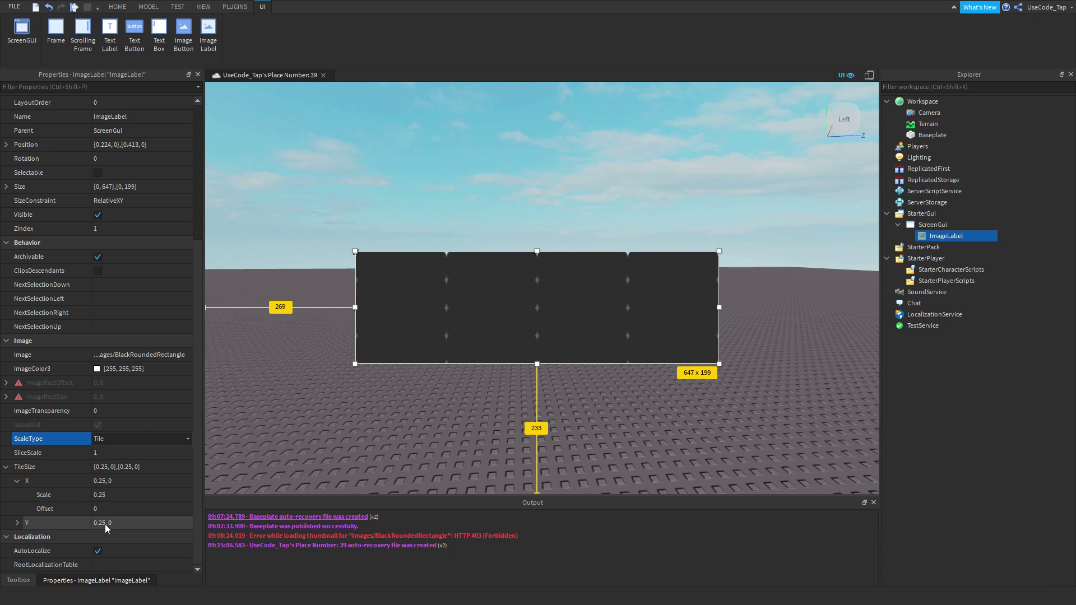
click(6, 467)
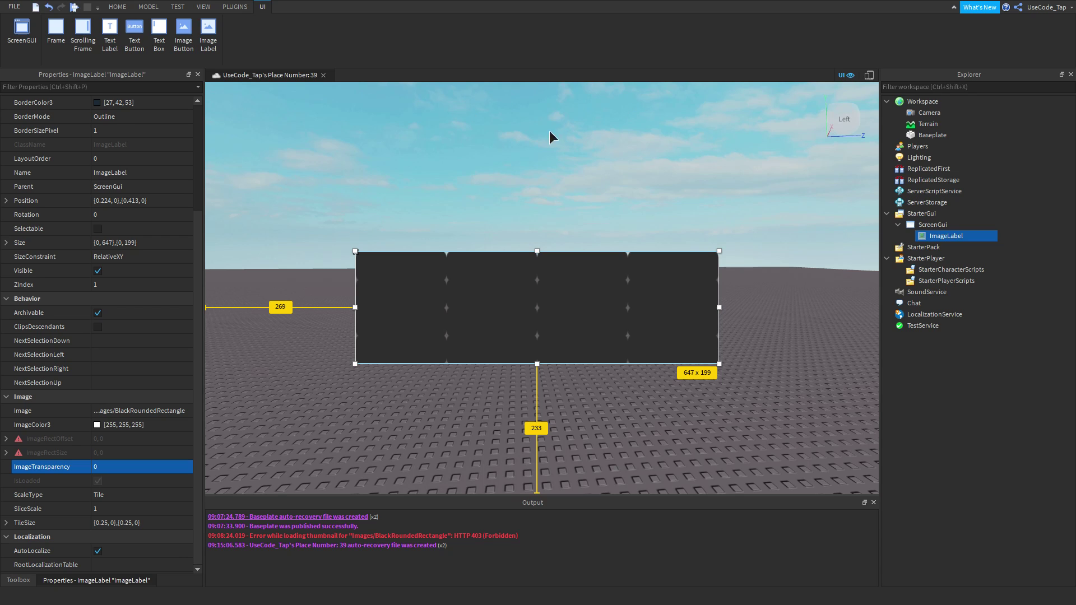
Insert a LocalScript as a child of the ImageLabel.
click(970, 236)
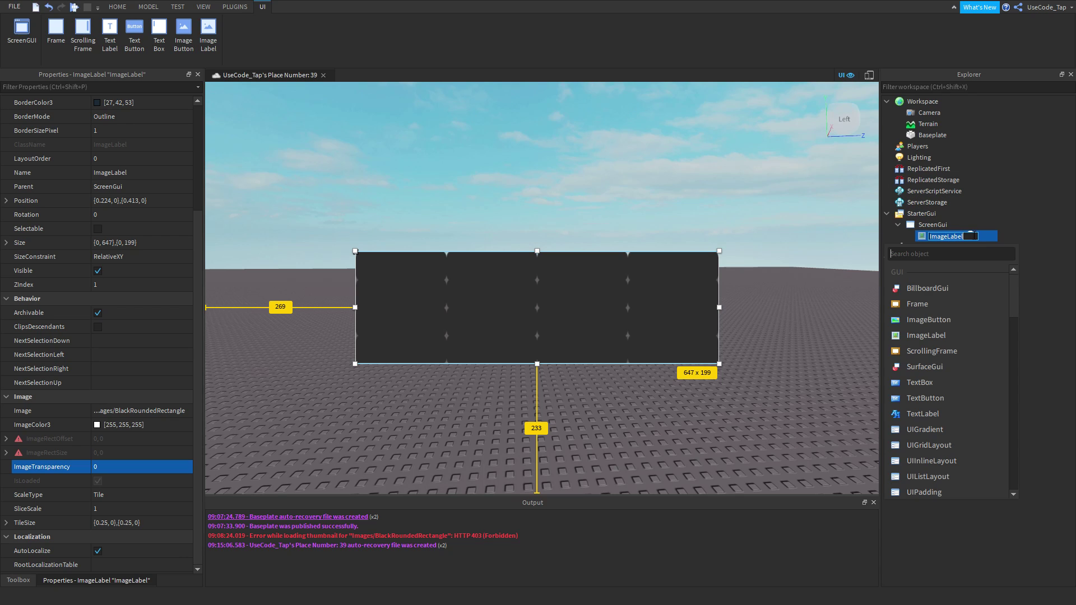
text(local)
key(Down)
key(Return)
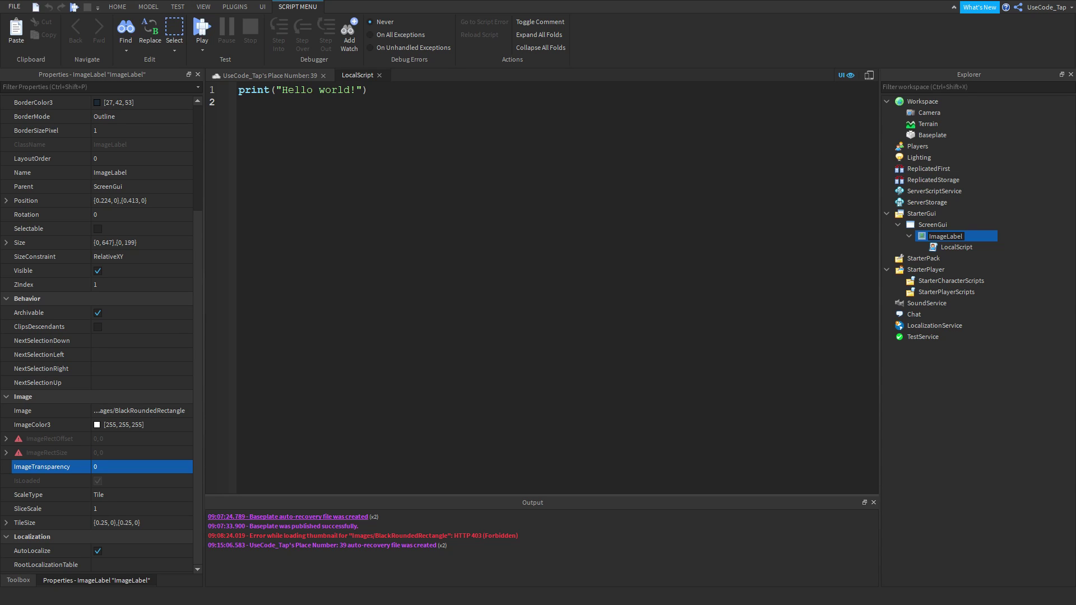
Replace the LocalScript's default code with "local imageLabel = script.Parent".
key(ctrl+a)
text(local sci)
key(BackSpace)
key(BackSpace)
key(BackSpace)
text(imag)
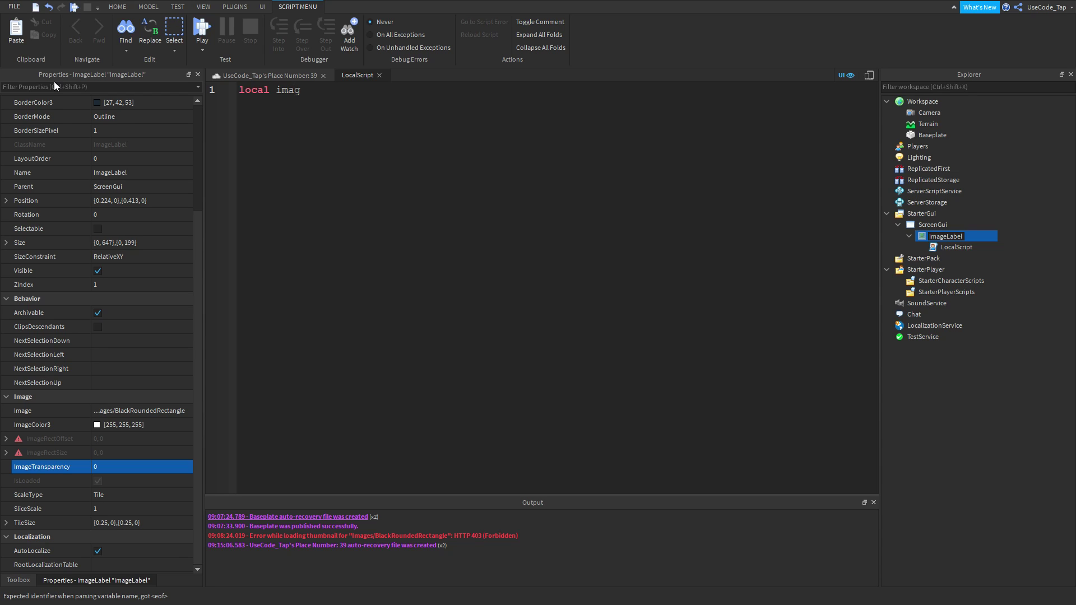
text(eLabel = script.Parent)
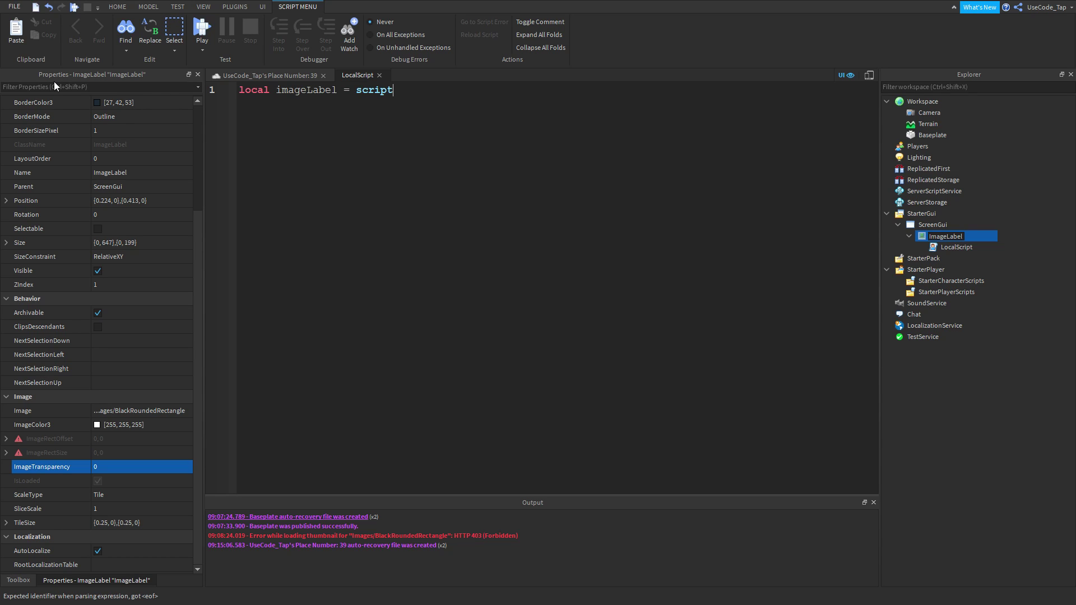
Start a statement on line 3 of the LocalScript with "imageLabel.", leaving one blank line above it.
key(Return)
key(Return)
text(im)
key(Tab)
text(.Mouse)
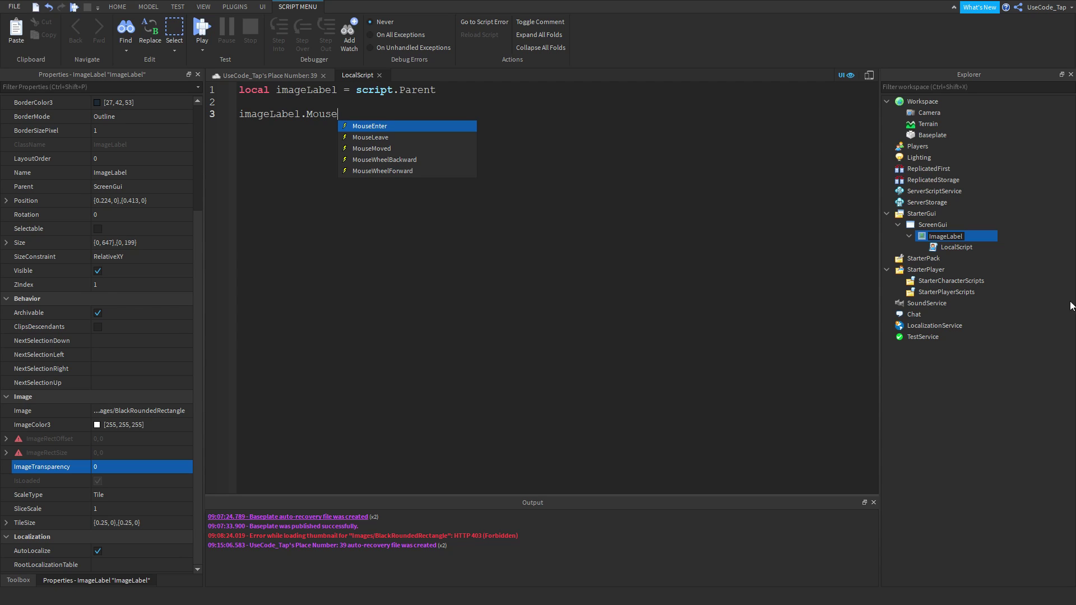
key(ctrl+BackSpace)
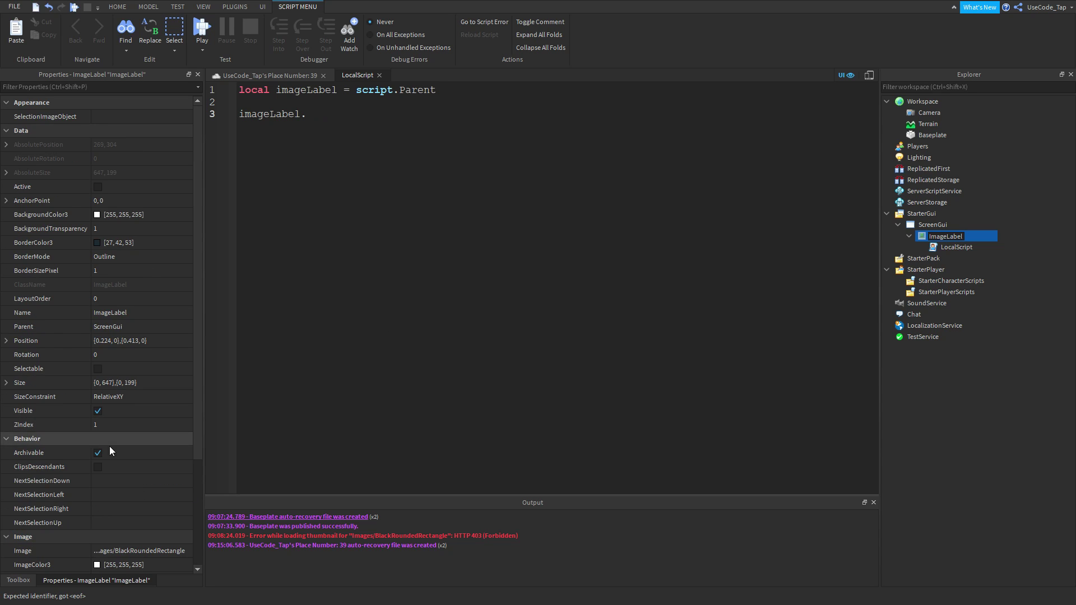
scroll(142, 389, up, 5)
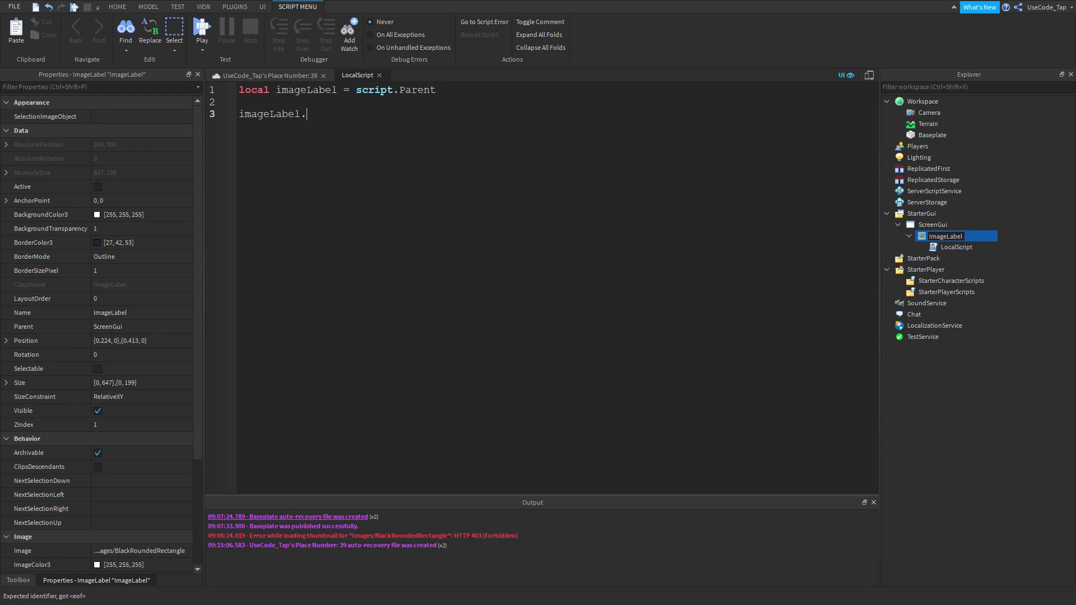
Extend line 3 to "imageLabel.Image = " followed by an opening double quote.
text(ImageCO)
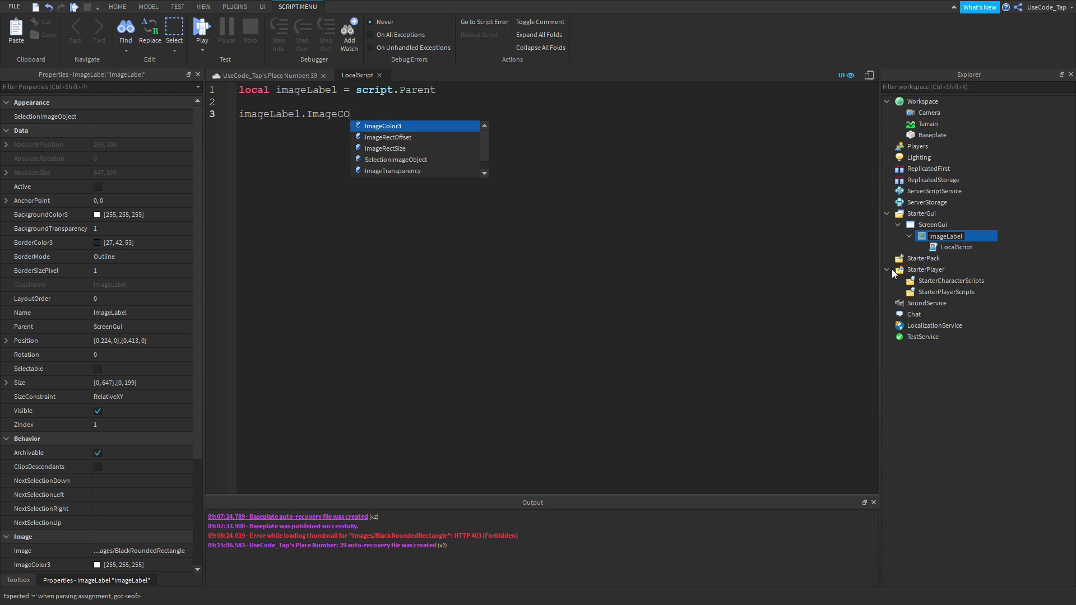
key(BackSpace)
key(BackSpace)
key(BackSpace)
key(BackSpace)
key(BackSpace)
key(BackSpace)
key(BackSpace)
text(Image)
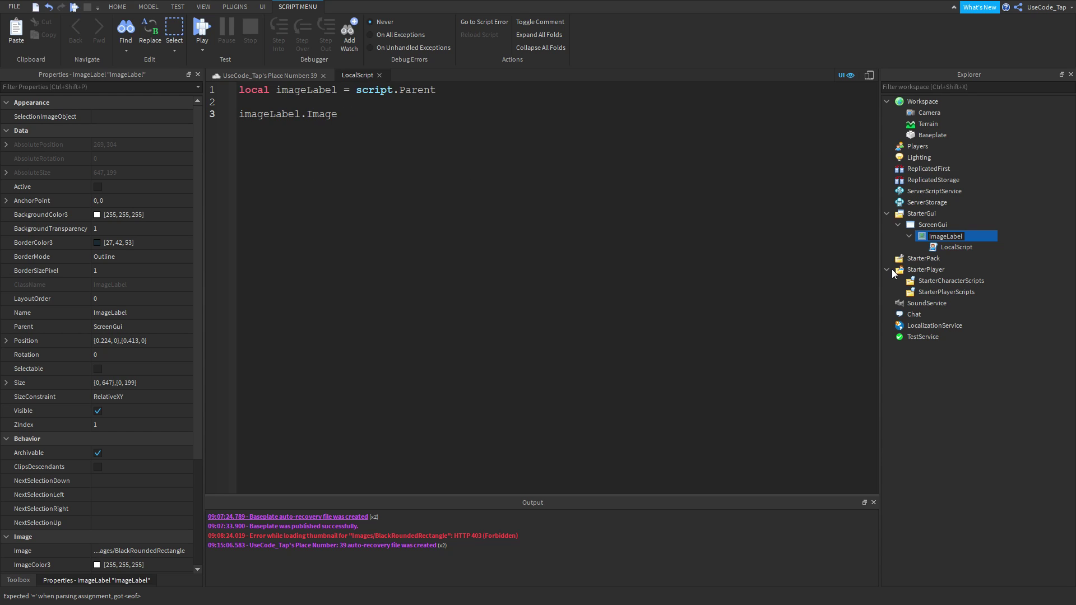
text( =)
key(BackSpace)
key(BackSpace)
key(BackSpace)
key(BackSpace)
key(BackSpace)
key(BackSpace)
key(BackSpace)
text(Image = ")
Try to paste the ImageLabel's BlackRoundedRectangle image URL into the Image assignment, and remove it together with the opening quote.
scroll(132, 464, down, 5)
click(135, 409)
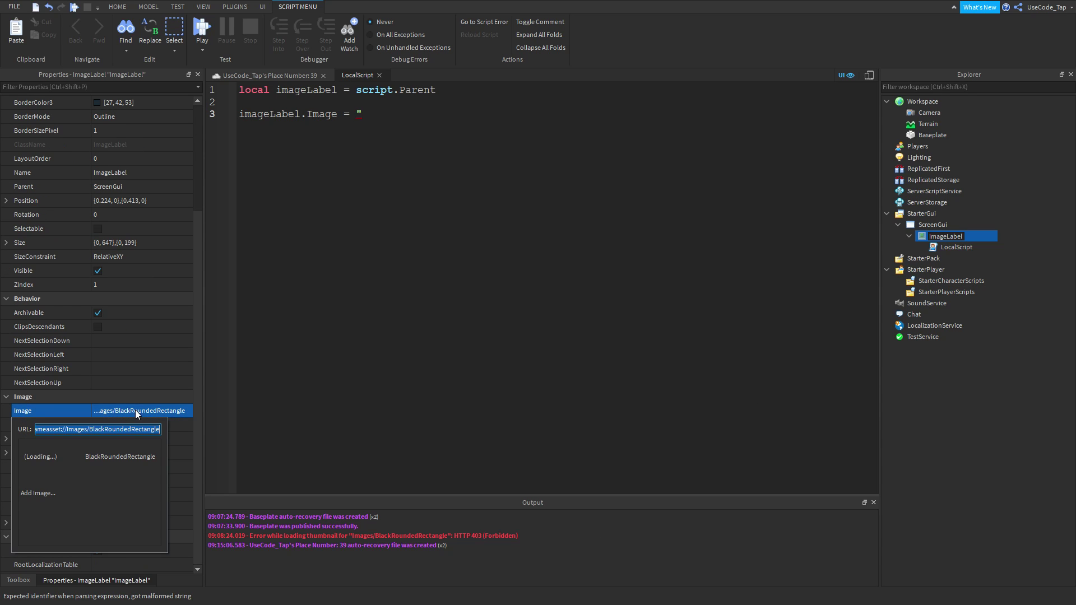
mouse_move(95, 428)
mouse_down()
mouse_move(8, 434)
mouse_move(83, 432)
mouse_up()
click(57, 431)
key(ctrl+c)
click(371, 136)
key(ctrl+v)
key(ctrl+z)
key(BackSpace)
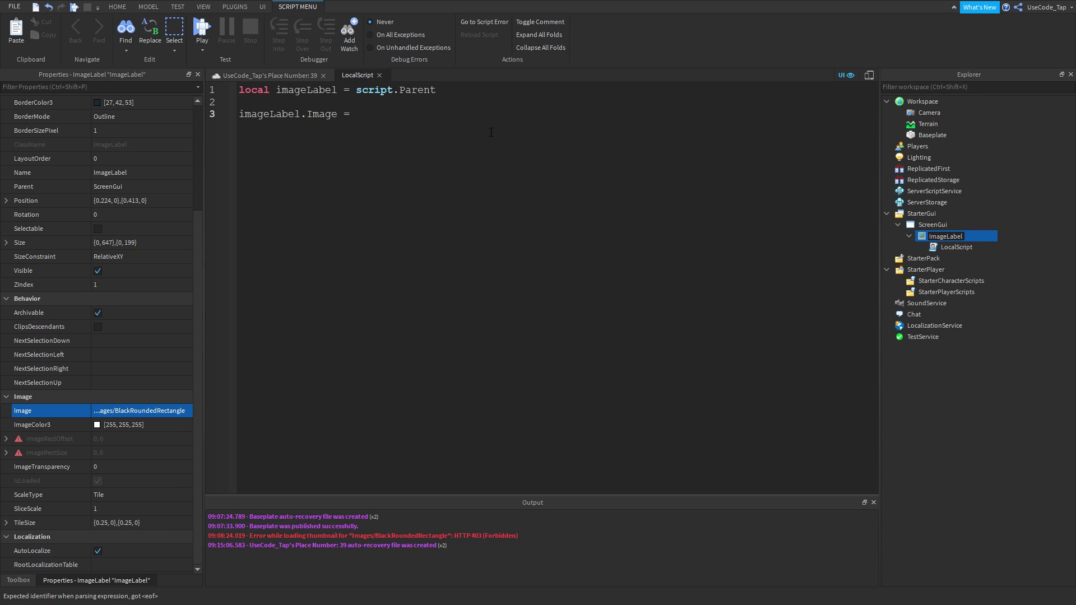